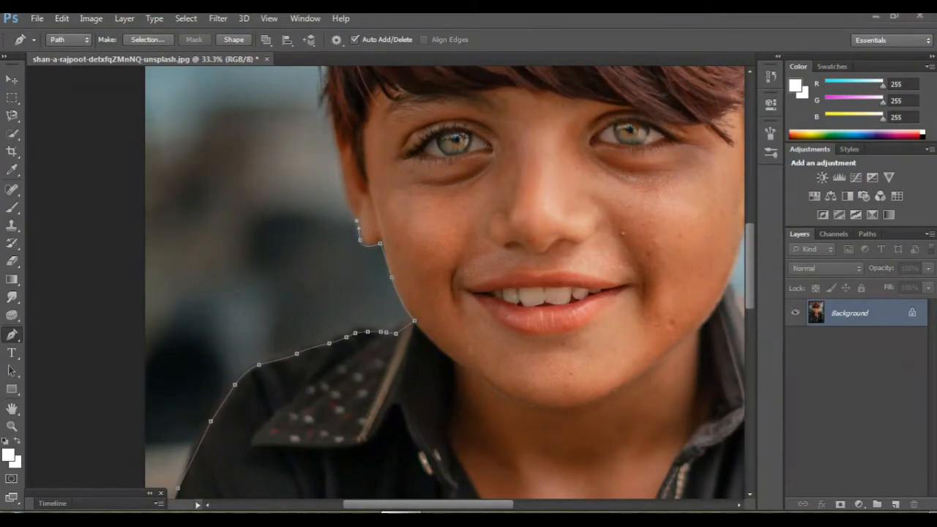
# Continue the Pen path up the side of the boy's face, around his hair and down the opposite shoulder and sleeve
pyautogui.scroll(8, 447, 283)
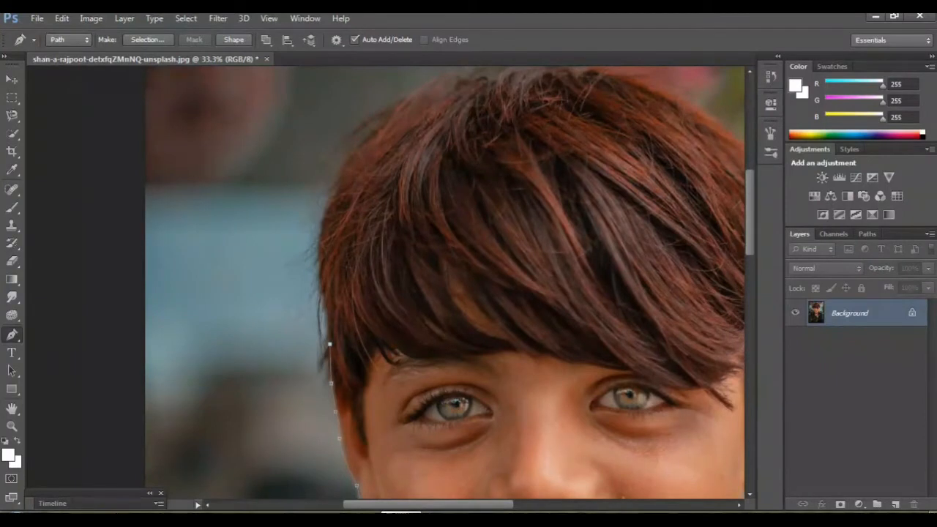
pyautogui.click(329, 194)
pyautogui.click(346, 172)
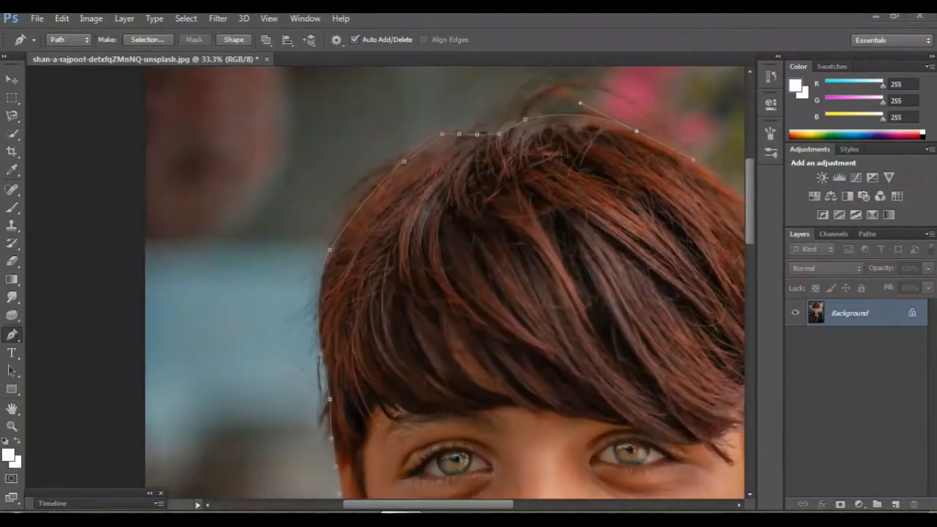
pyautogui.click(713, 177)
pyautogui.hscroll(5, 714, 177)
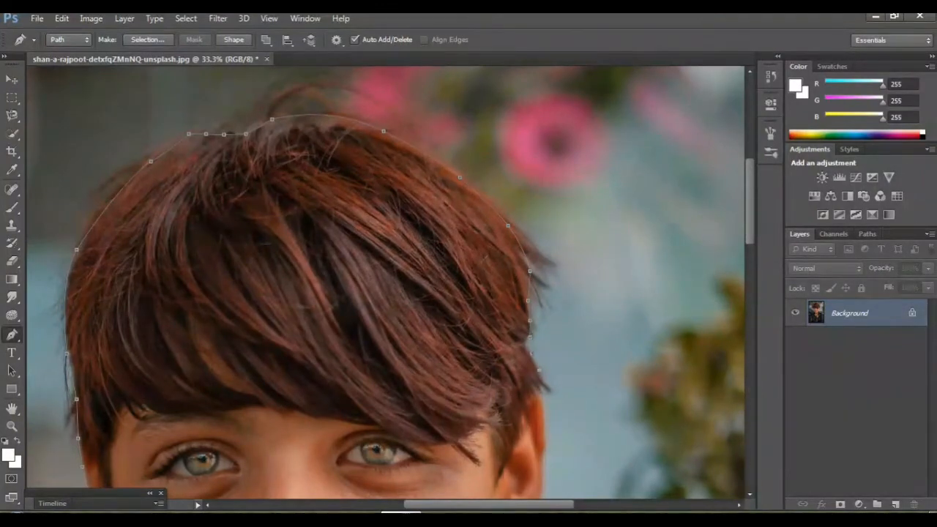
pyautogui.scroll(-3, 386, 283)
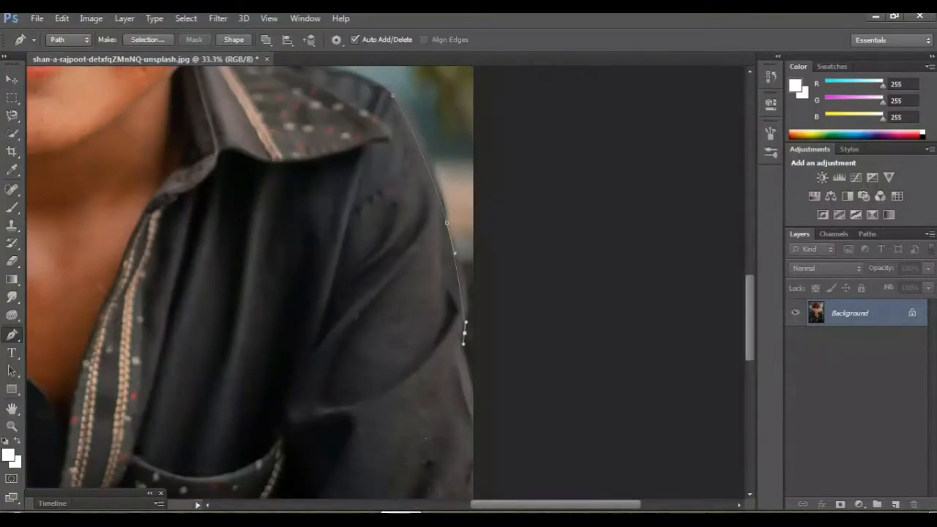
# Close the Pen path around the boy by running it straight across his shirt at chest height
pyautogui.hotkey('ctrl', '-')
pyautogui.hotkey('ctrl', '-')
pyautogui.hotkey('ctrl', '-')
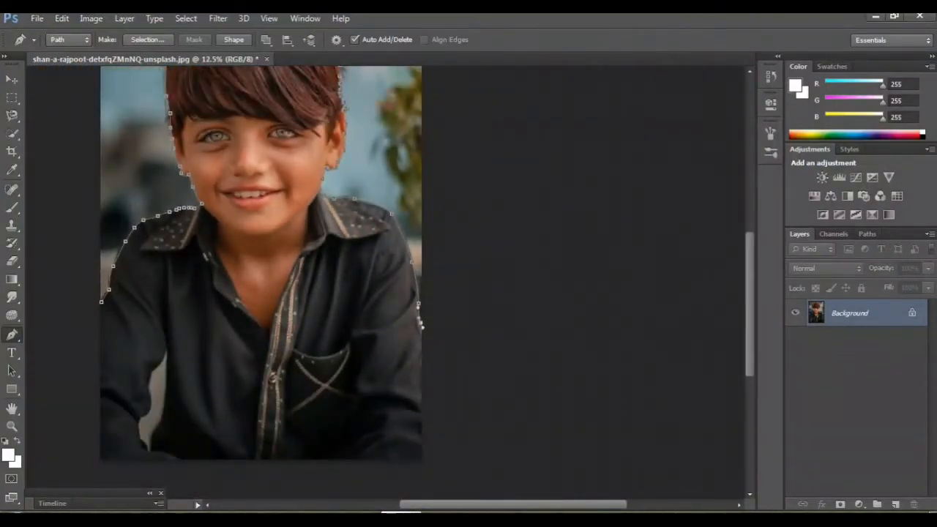
pyautogui.hscroll(-12, 386, 282)
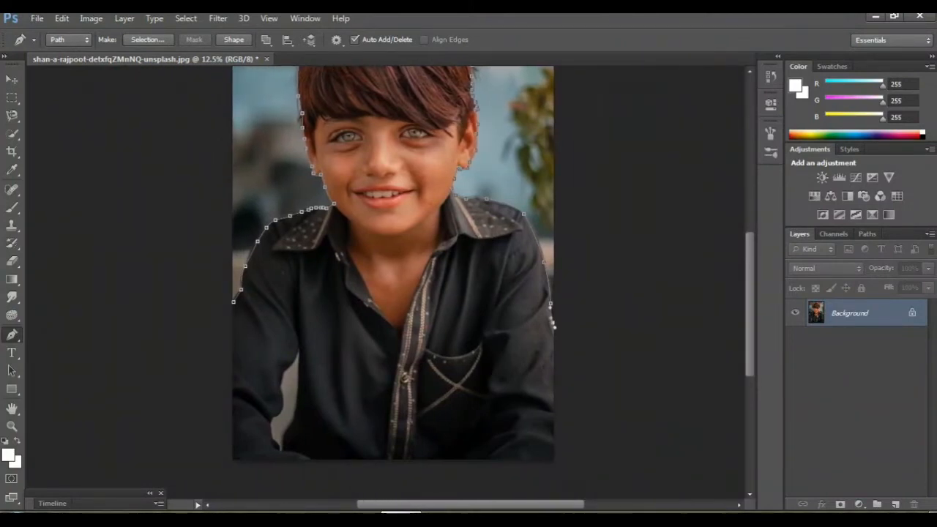
pyautogui.click(231, 346)
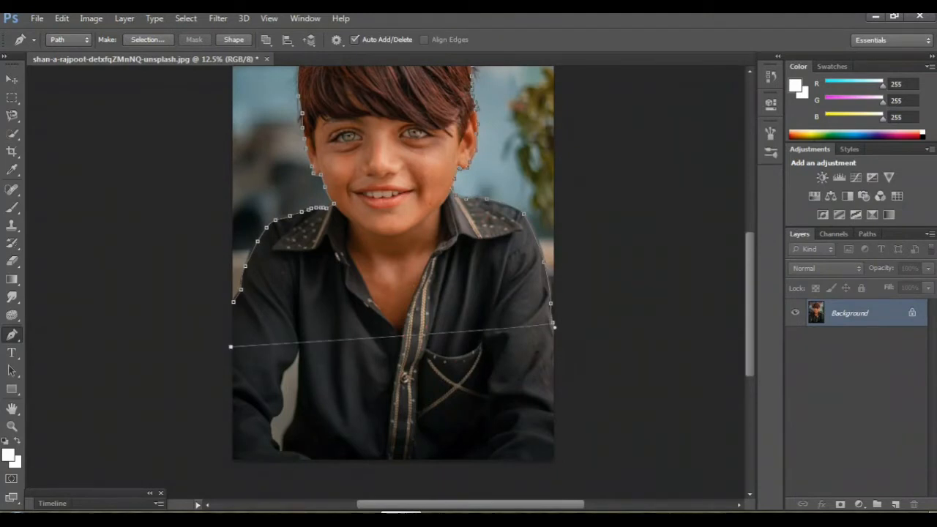
pyautogui.hotkey('ctrl', 'z')
pyautogui.click(230, 335)
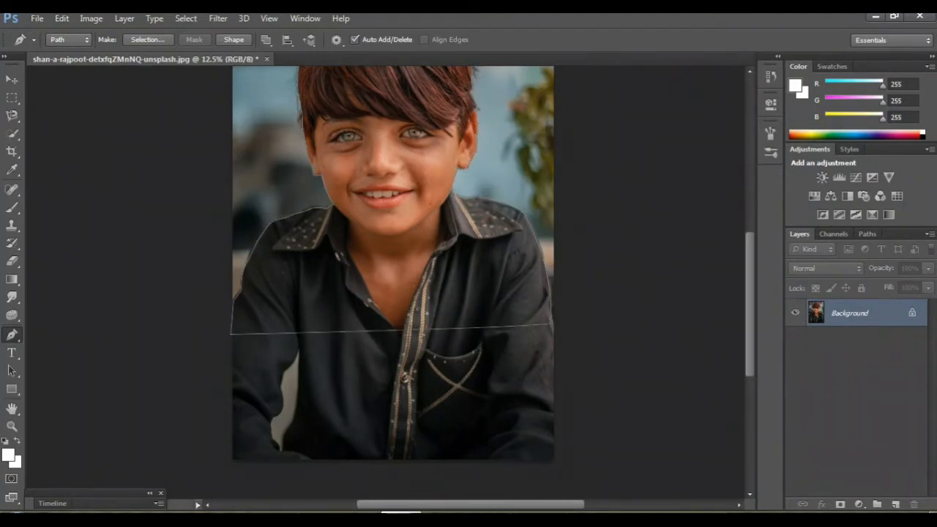
# Convert the closed path into a new anti-aliased selection with a feather radius of 1 pixel
pyautogui.scroll(4, 393, 293)
pyautogui.rightClick(365, 188)
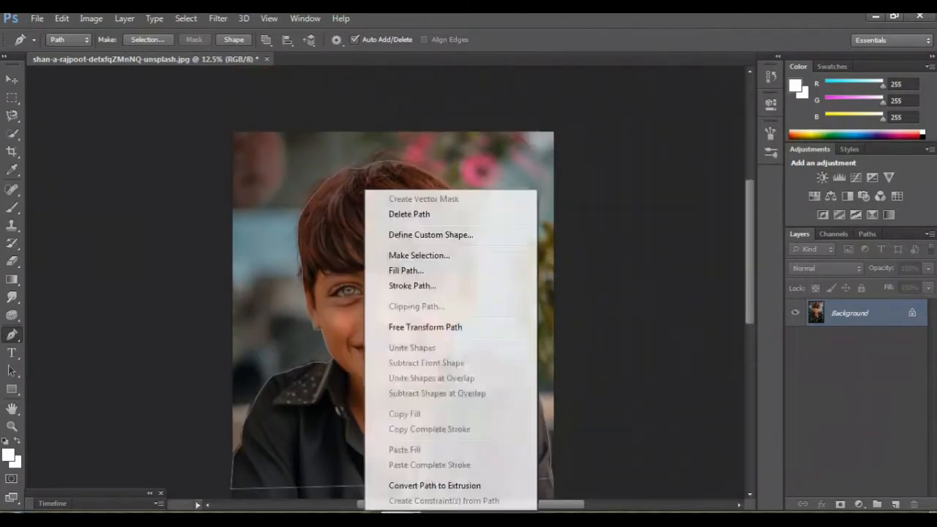
pyautogui.click(411, 253)
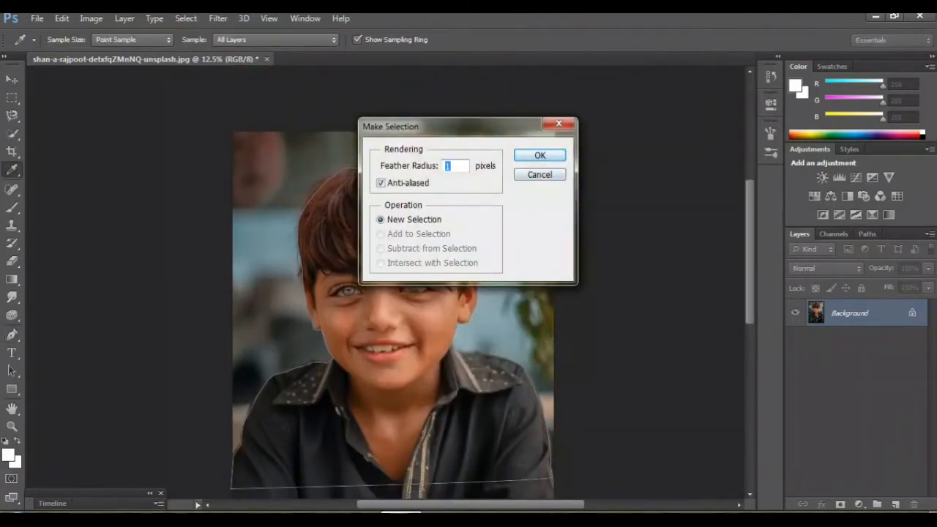
pyautogui.press('Return')
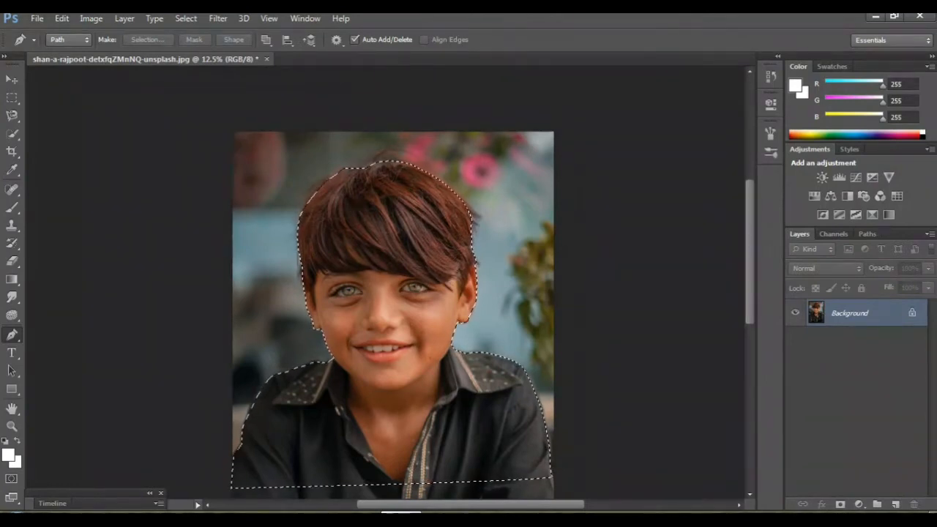
# Create a new white RGB document 8.5 inches wide and 11 inches high at 300 pixels/inch
pyautogui.hotkey('ctrl', 'n')
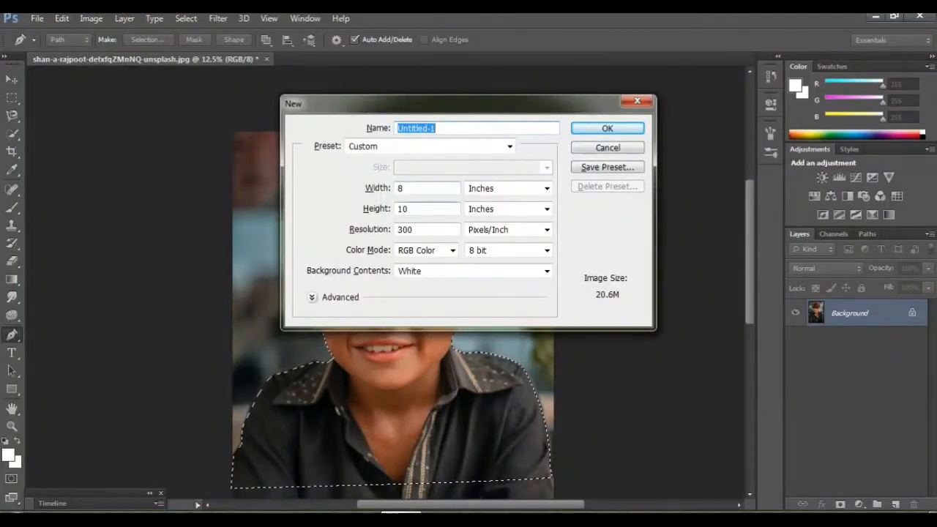
pyautogui.click(405, 188)
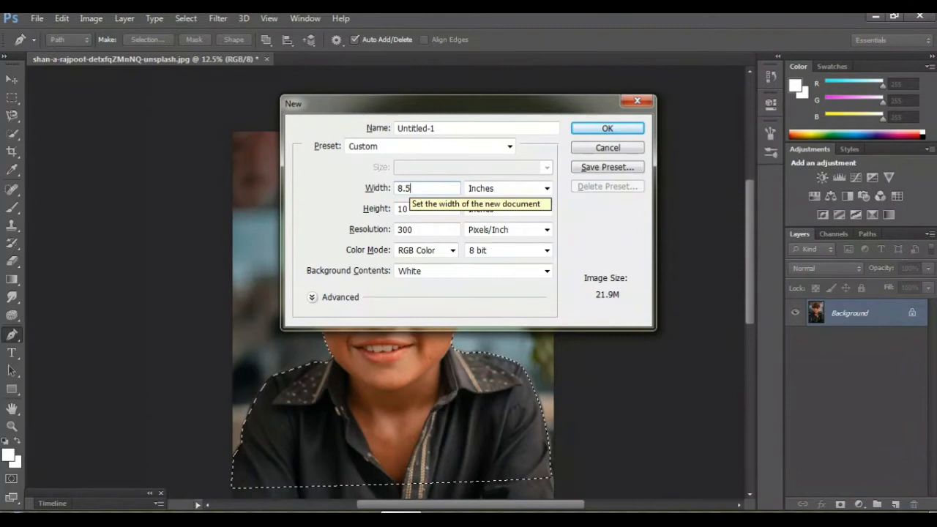
pyautogui.click(410, 209)
pyautogui.write('1')
pyautogui.press('Return')
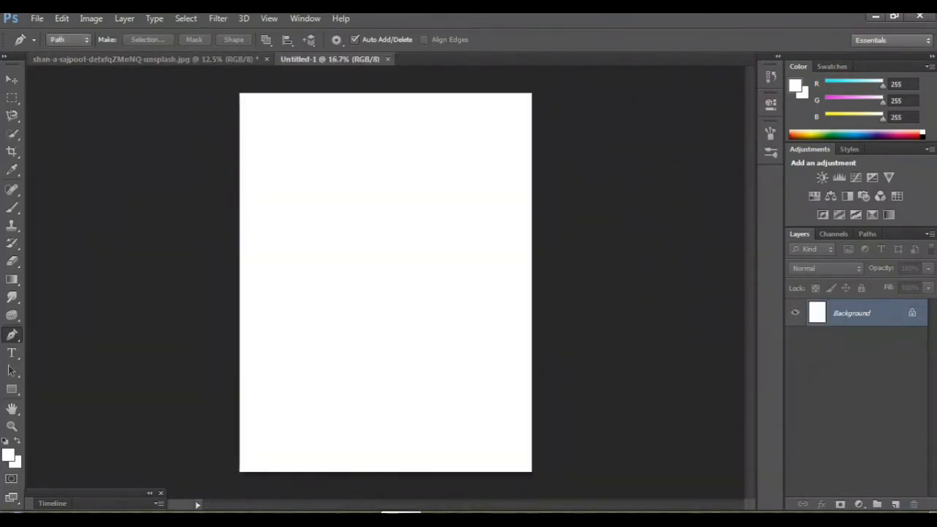
# Copy the selected boy from the photo into the Untitled-1 document with the Move tool
pyautogui.click(145, 59)
pyautogui.press('v')
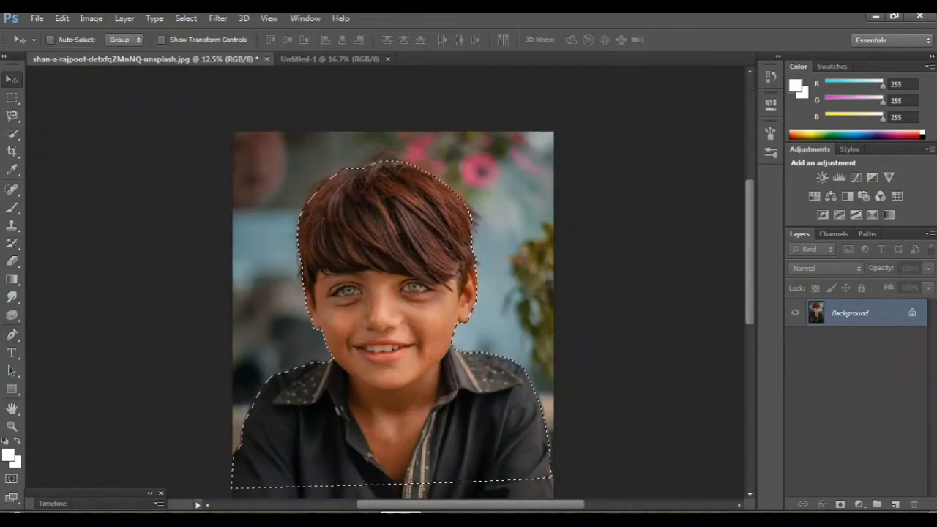
pyautogui.moveTo(405, 316); pyautogui.dragTo(374, 234)
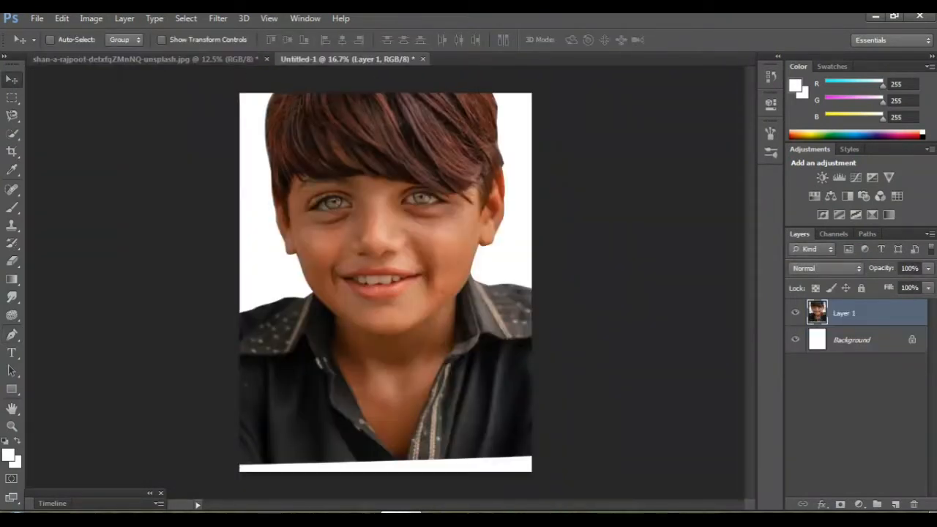
# Scale the cut-out portrait down to about the 8.5 in page width and place it in the upper part of the page
pyautogui.hotkey('ctrl', 't')
pyautogui.moveTo(395, 247); pyautogui.dragTo(400, 421)
pyautogui.moveTo(610, 202); pyautogui.dragTo(439, 314)
pyautogui.moveTo(346, 389); pyautogui.dragTo(401, 196)
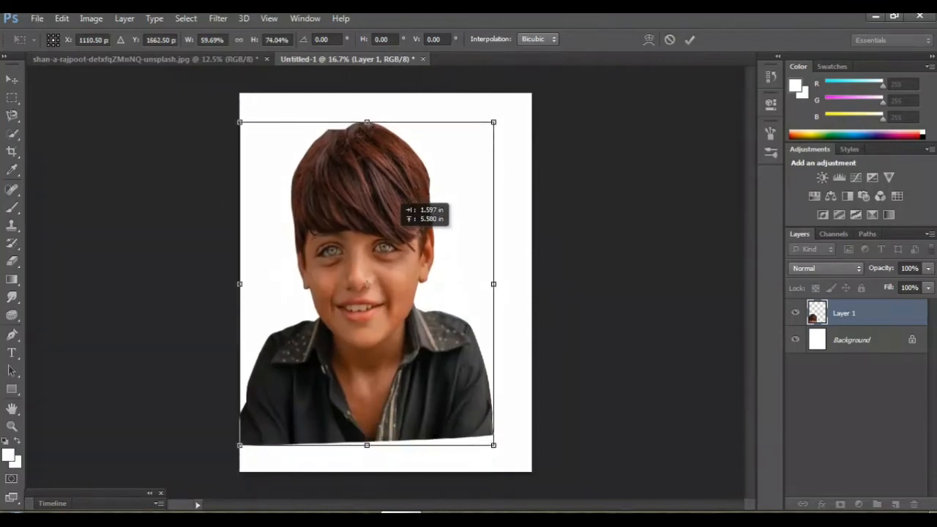
pyautogui.moveTo(494, 284); pyautogui.dragTo(532, 283)
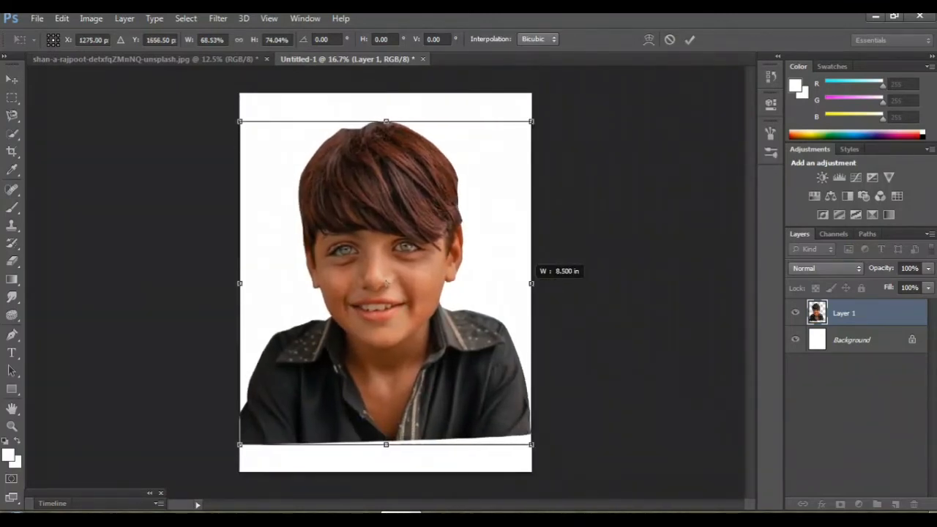
pyautogui.moveTo(390, 381); pyautogui.dragTo(405, 372)
pyautogui.moveTo(253, 436)
pyautogui.mouseDown()
pyautogui.moveTo(268, 405)
pyautogui.moveTo(254, 432)
pyautogui.mouseUp()
pyautogui.moveTo(378, 382); pyautogui.dragTo(366, 377)
pyautogui.press('Return')
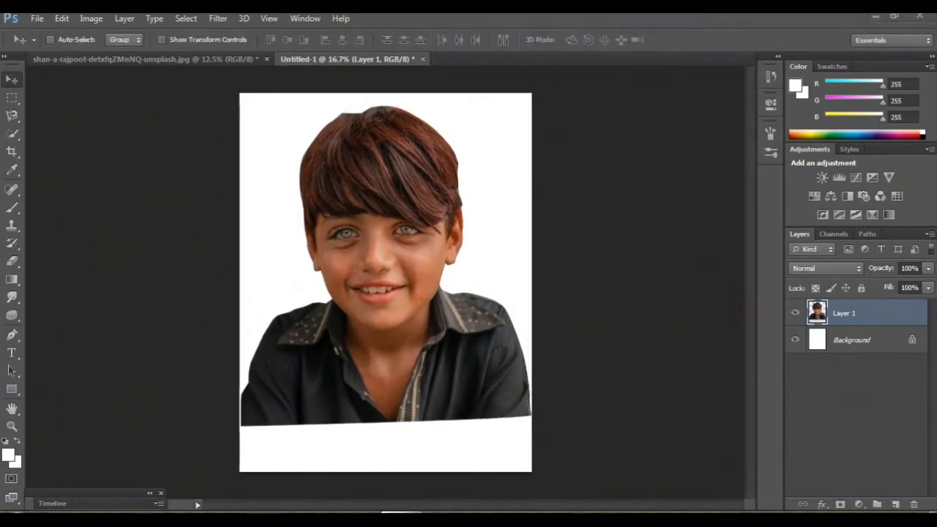
# Duplicate the cut-out portrait layer and hide the original Layer 1
pyautogui.moveTo(890, 313); pyautogui.dragTo(896, 505)
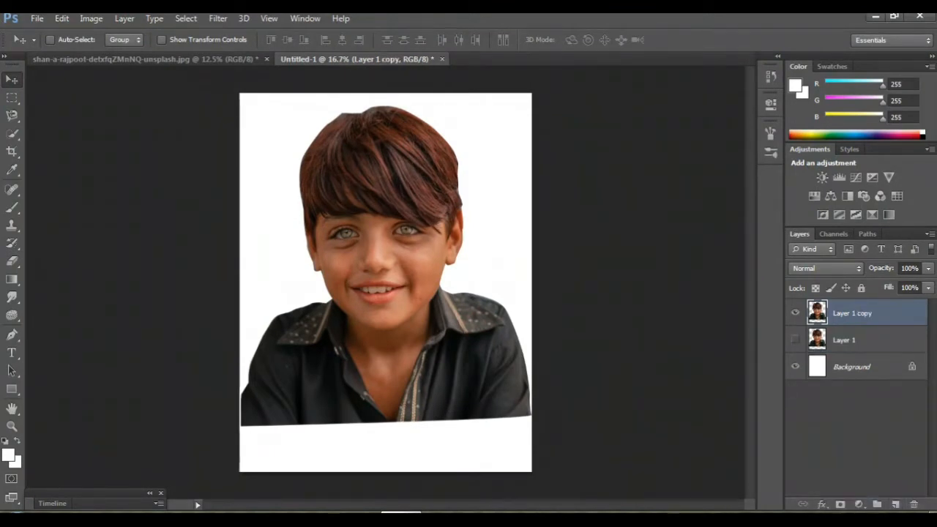
pyautogui.press('m')
pyautogui.moveTo(509, 303); pyautogui.dragTo(556, 447)
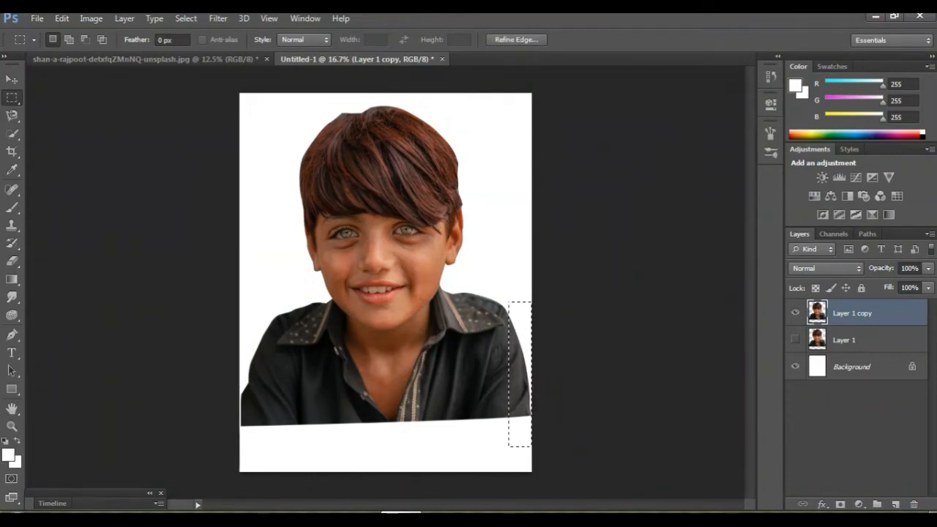
pyautogui.hotkey('ctrl', 'd')
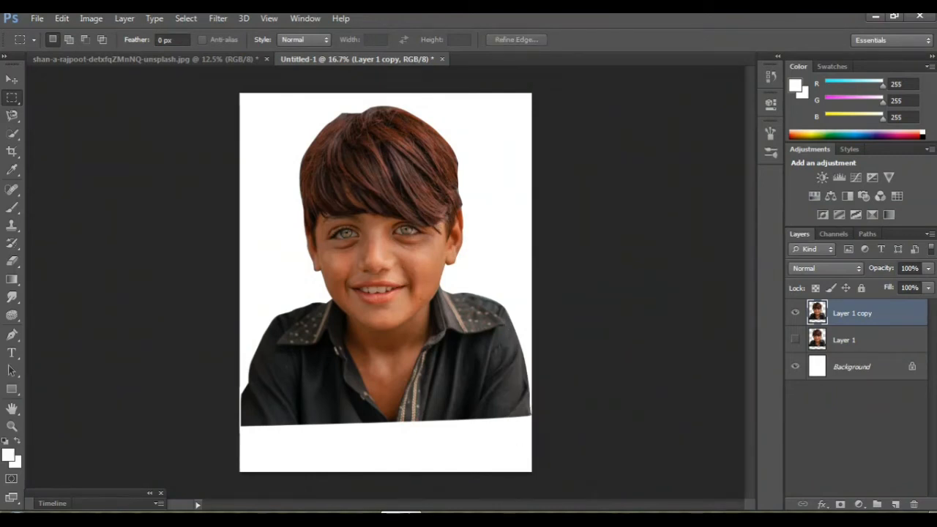
# Show Layer 1 again and apply an automatic image correction to Layer 1 copy to neutralise its orange colour cast
pyautogui.click(795, 340)
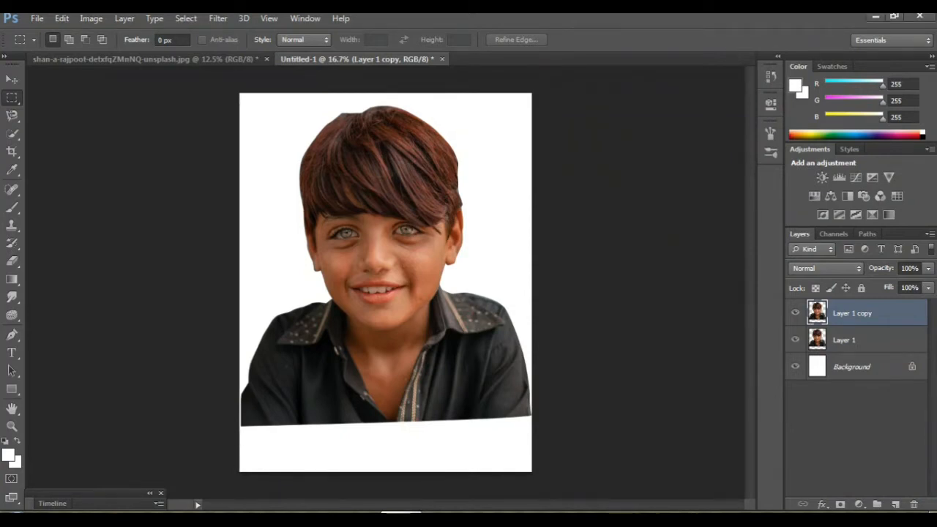
pyautogui.hotkey('ctrl', '+')
pyautogui.hotkey('ctrl', '+')
pyautogui.hotkey('ctrl', '+')
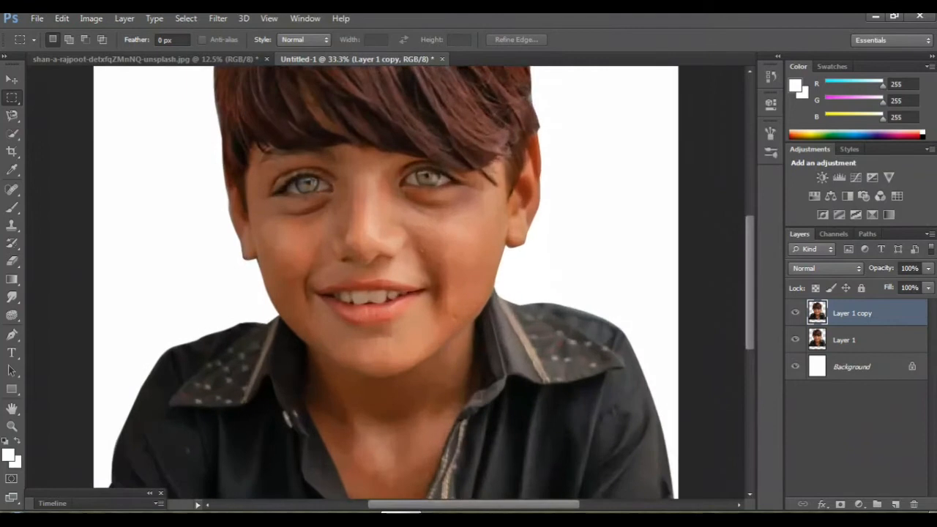
pyautogui.scroll(3, 386, 283)
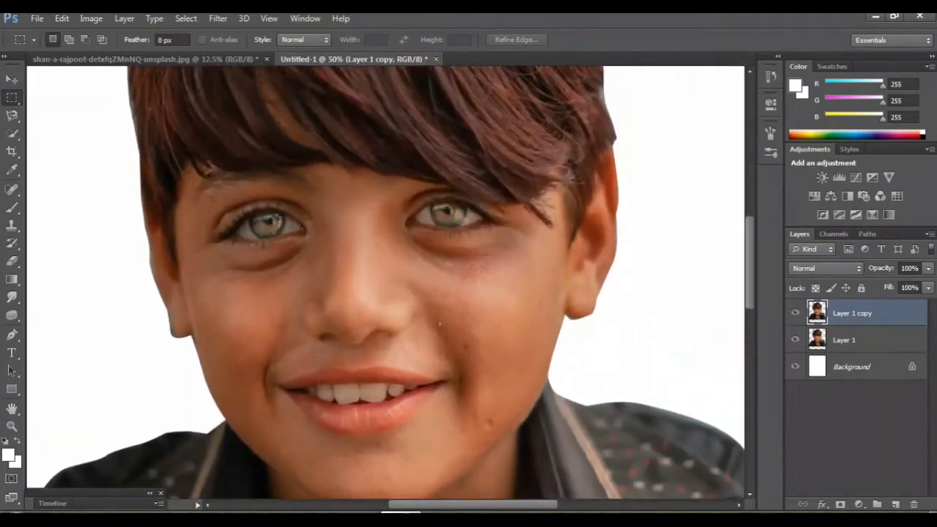
pyautogui.click(91, 18)
pyautogui.click(113, 85)
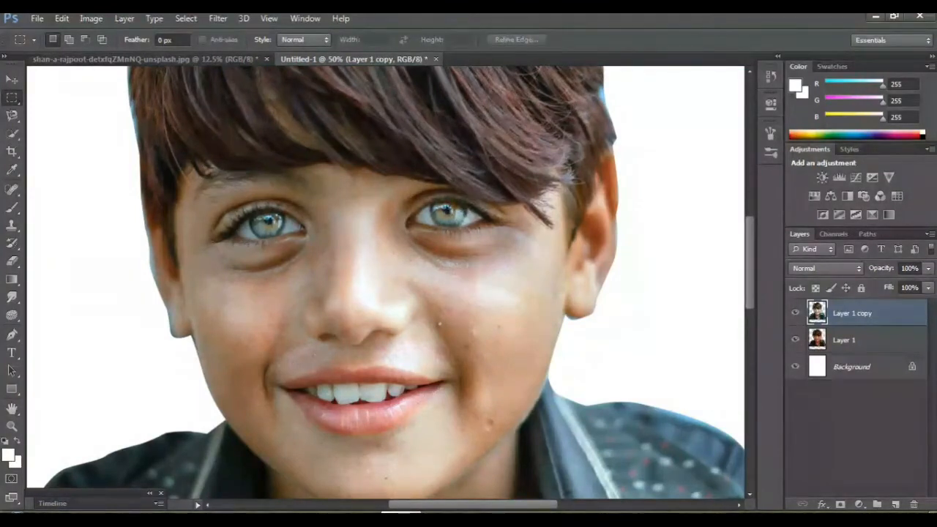
# Duplicate the colour-corrected Layer 1 copy and hide the two earlier portrait layers
pyautogui.hotkey('ctrl', '-')
pyautogui.hotkey('ctrl', '-')
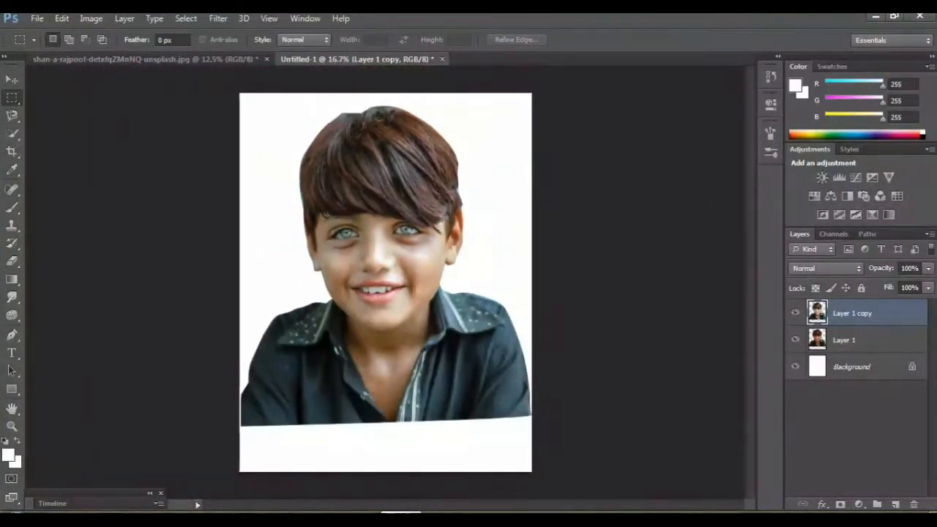
pyautogui.hotkey('ctrl', '+')
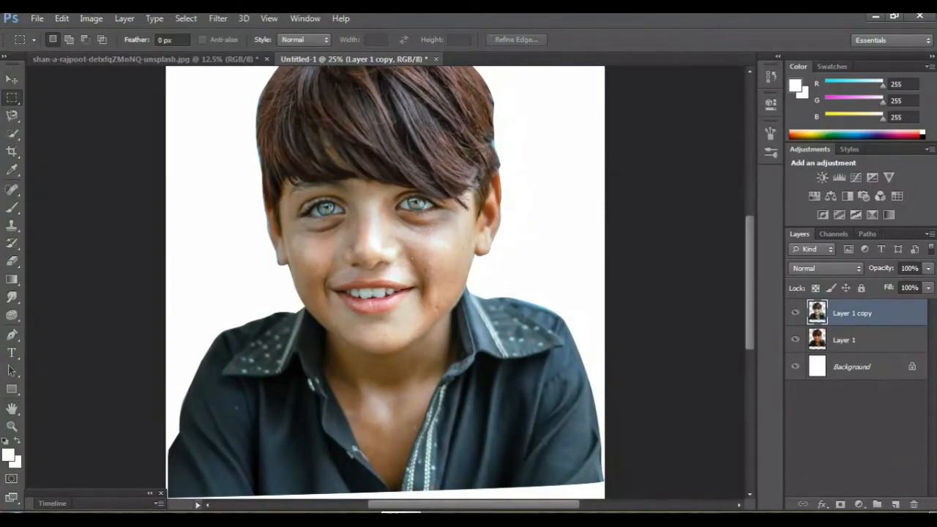
pyautogui.click(796, 313)
pyautogui.click(795, 313)
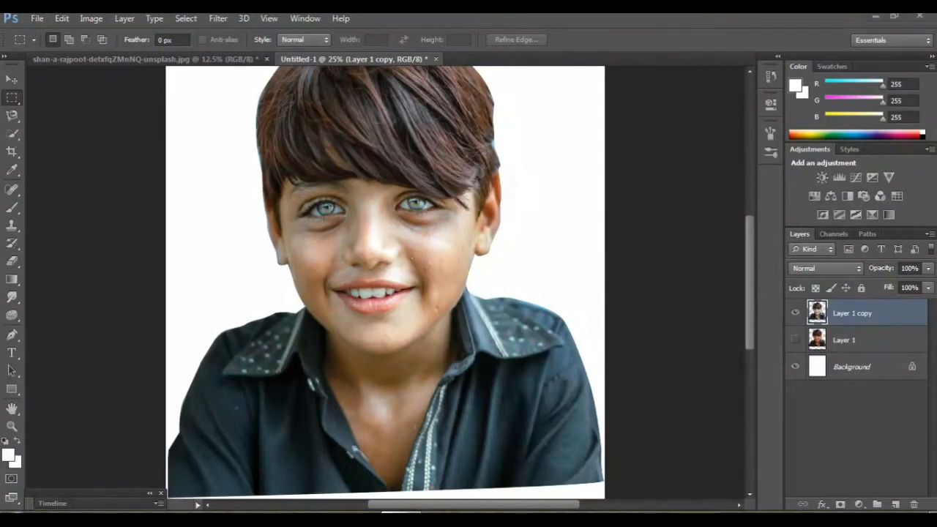
pyautogui.moveTo(850, 313); pyautogui.dragTo(895, 505)
pyautogui.click(795, 339)
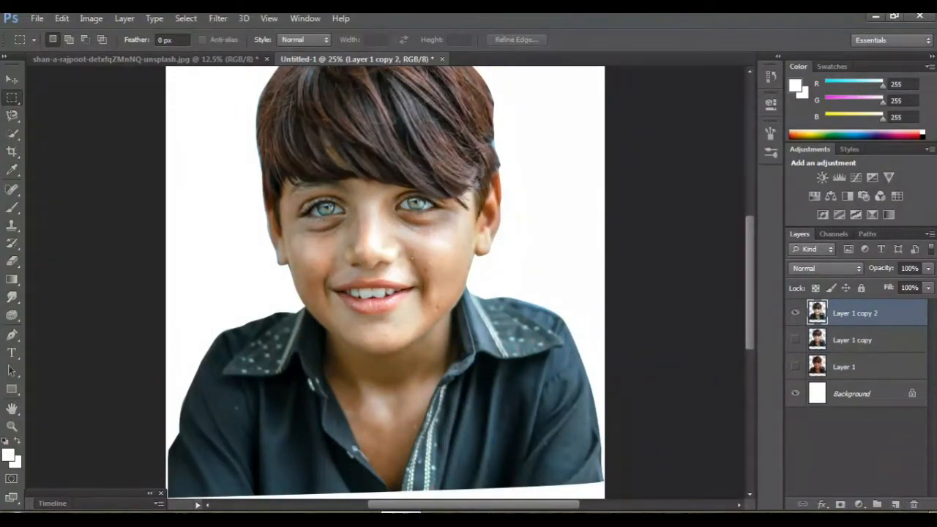
# Sharpen Layer 1 copy 2 with Unsharp Mask at 91% amount, 4.3 pixel radius and threshold 0
pyautogui.hotkey('ctrl', '+')
pyautogui.hotkey('ctrl', '+')
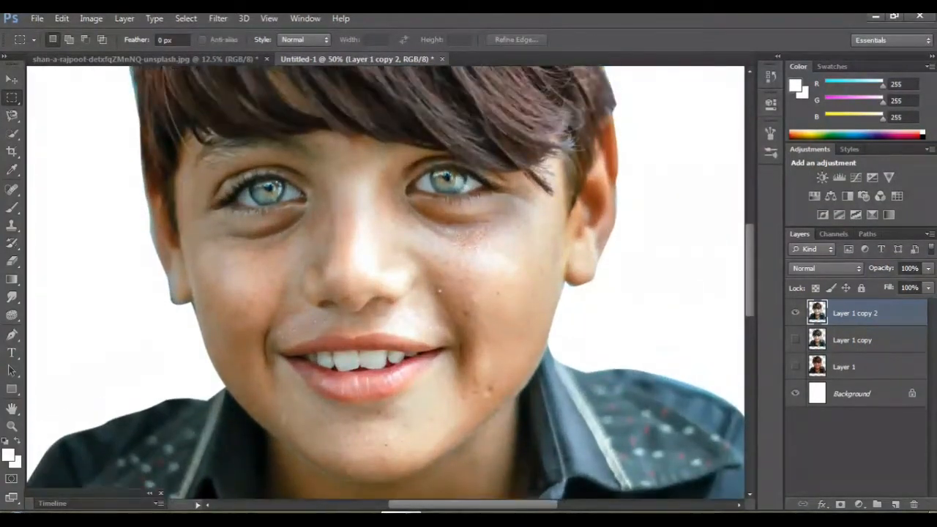
pyautogui.scroll(2, 386, 282)
pyautogui.click(217, 18)
pyautogui.moveTo(242, 170)
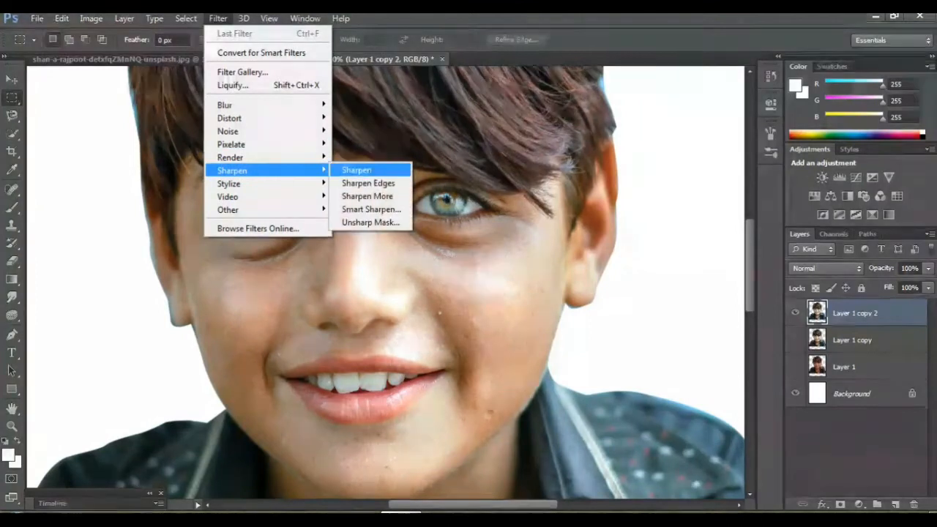
pyautogui.click(370, 222)
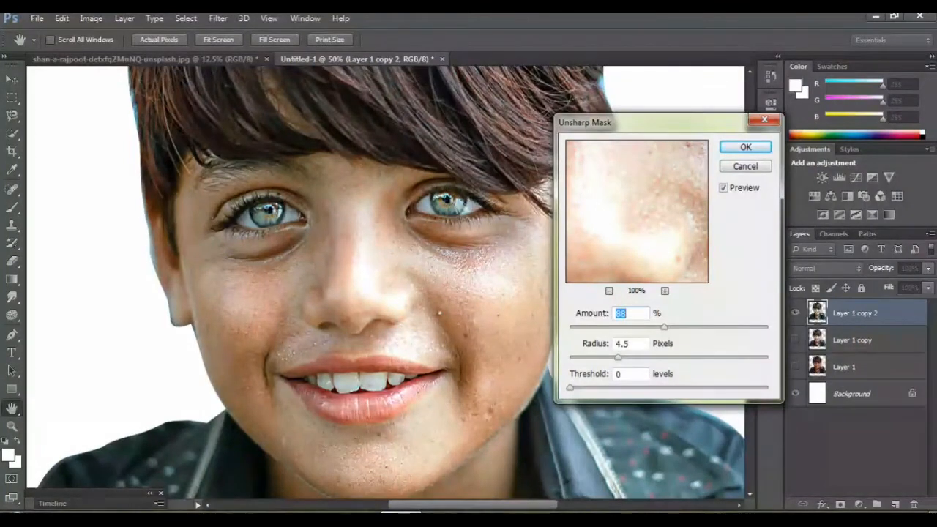
pyautogui.moveTo(664, 328); pyautogui.dragTo(651, 327)
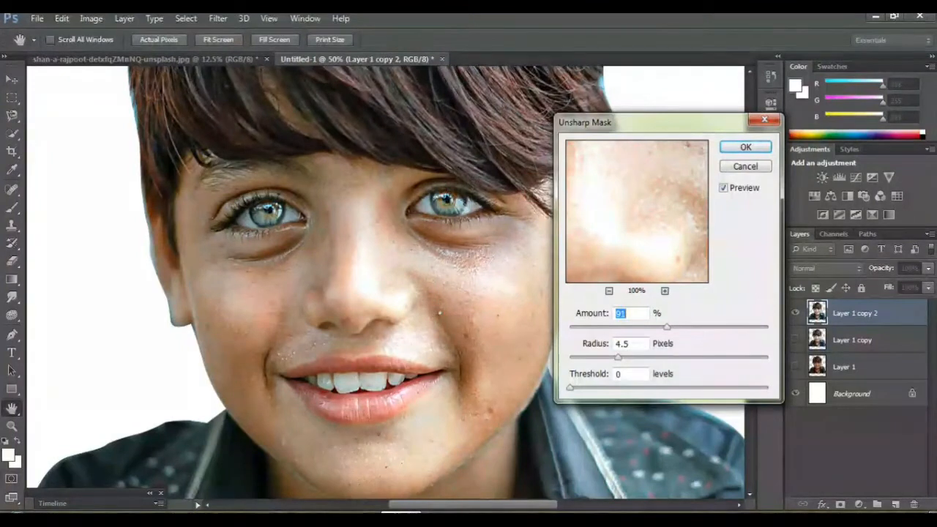
pyautogui.moveTo(618, 357); pyautogui.dragTo(630, 358)
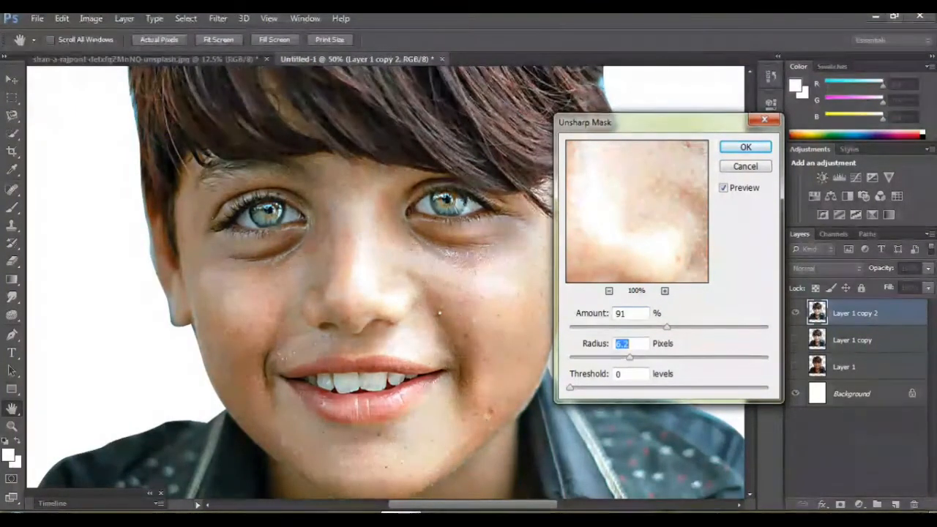
pyautogui.write('4.3')
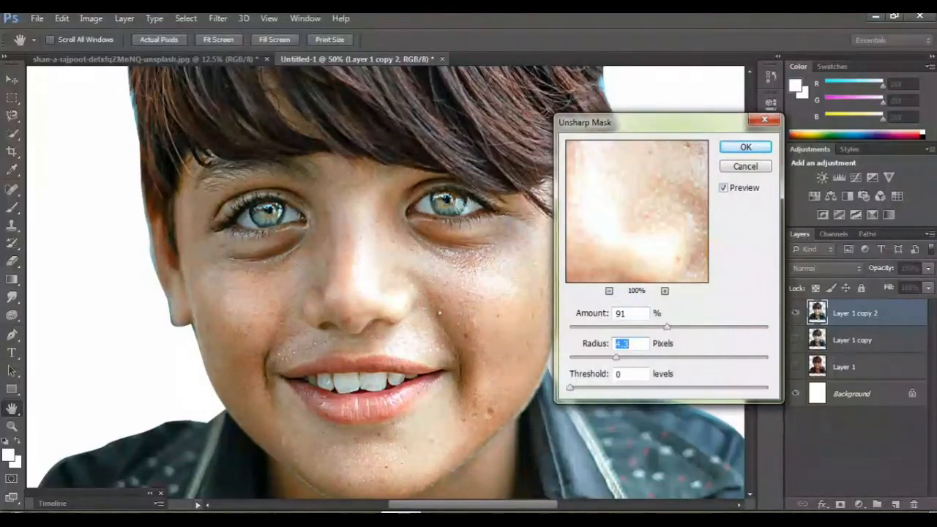
pyautogui.press('Return')
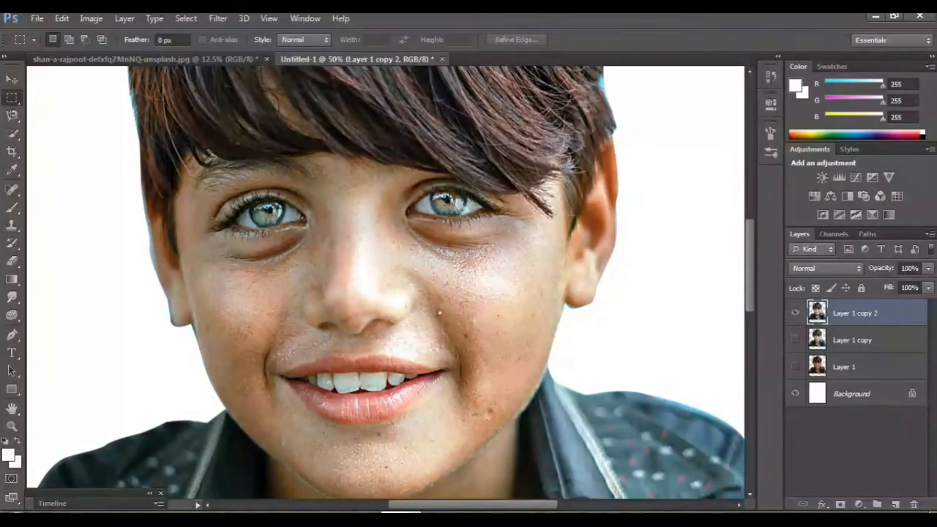
# Select the Smudge tool for retouching the face and set its brush size to 90
pyautogui.scroll(5, 386, 282)
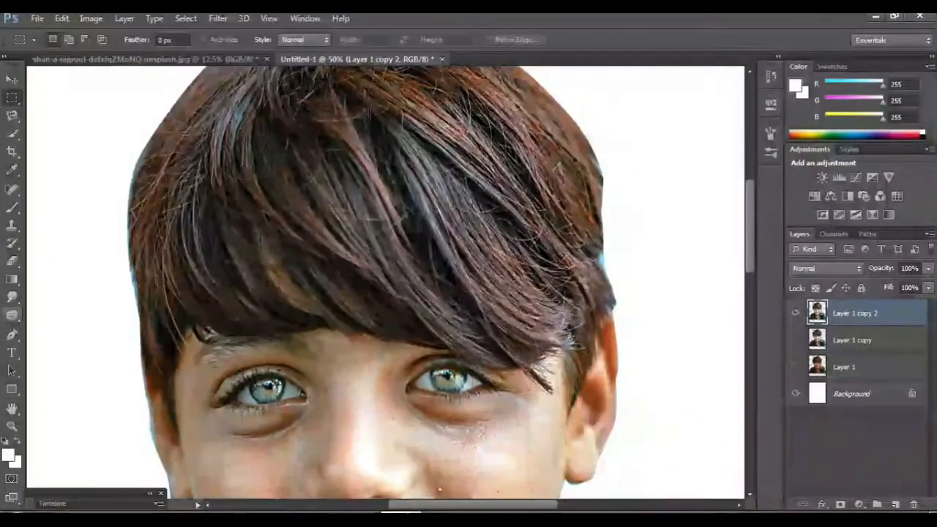
pyautogui.scroll(-4, 386, 282)
pyautogui.rightClick(12, 297)
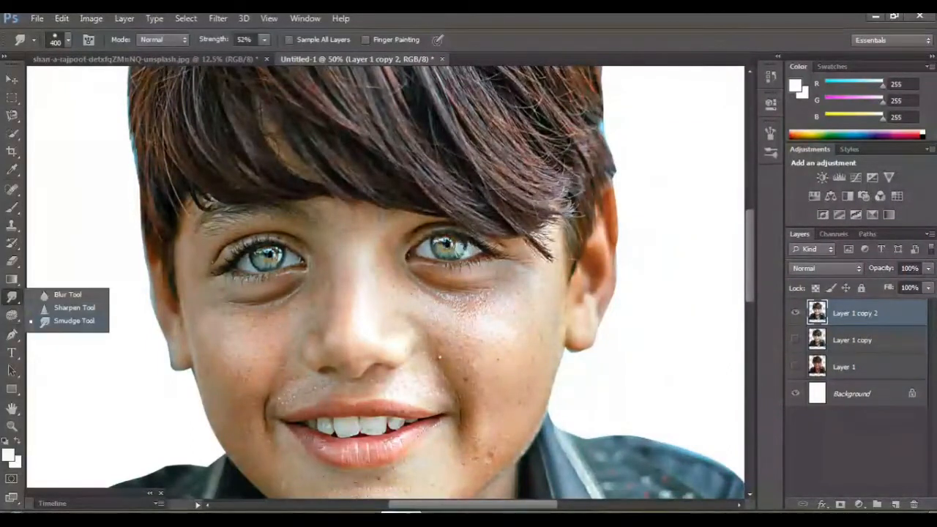
pyautogui.click(74, 320)
pyautogui.scroll(-2, 386, 282)
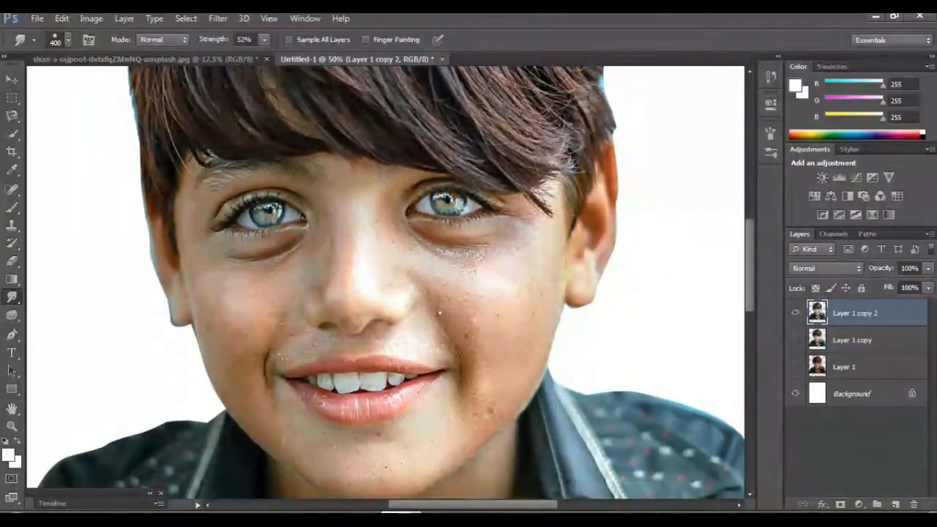
pyautogui.press('[')
pyautogui.press('[')
pyautogui.press('[')
pyautogui.press('[')
pyautogui.press('[')
pyautogui.press('[')
pyautogui.press('[')
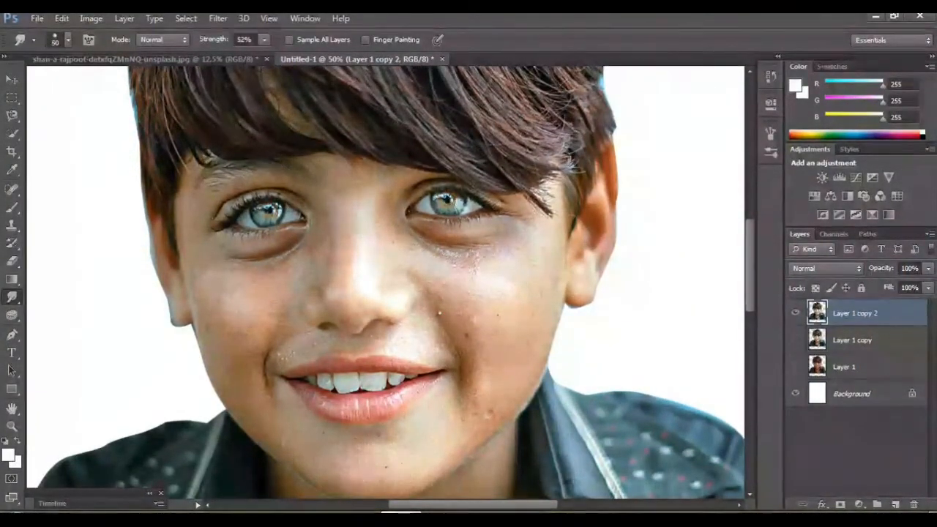
pyautogui.press(']')
pyautogui.press(']')
pyautogui.hotkey('ctrl', '+')
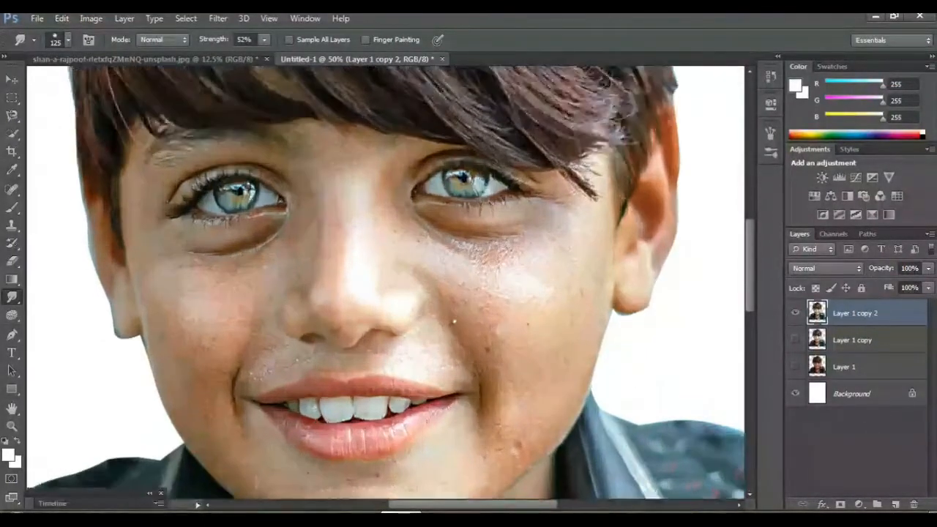
pyautogui.hotkey('ctrl', '+')
pyautogui.hscroll(-2, 386, 282)
pyautogui.scroll(5, 386, 282)
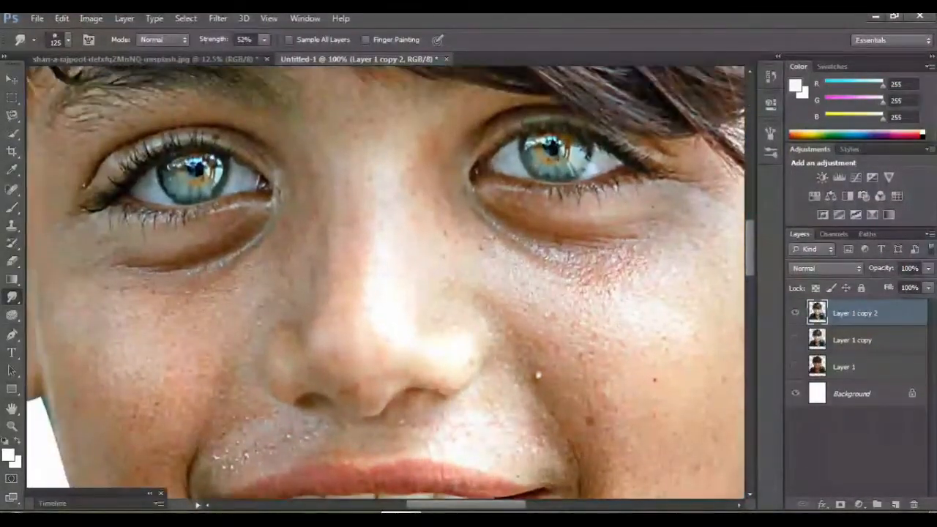
pyautogui.scroll(-2, 386, 282)
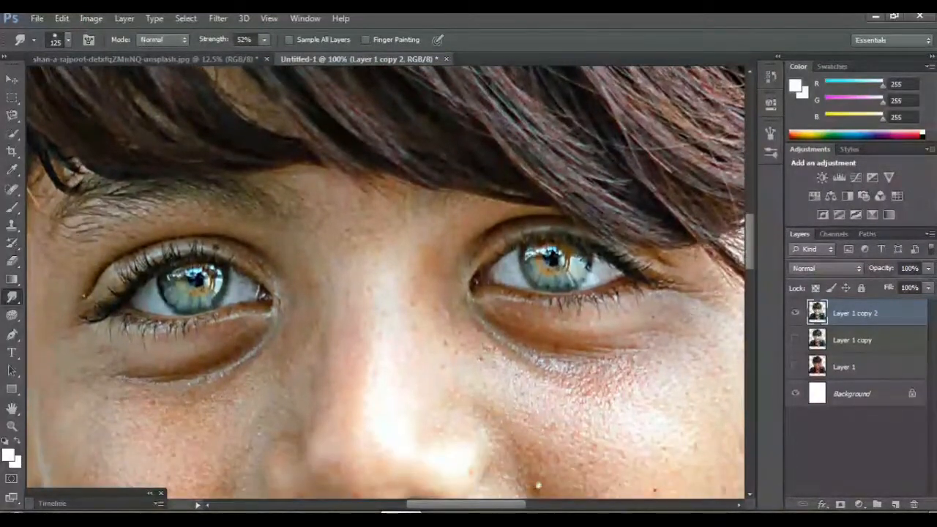
pyautogui.press('[')
pyautogui.press('[')
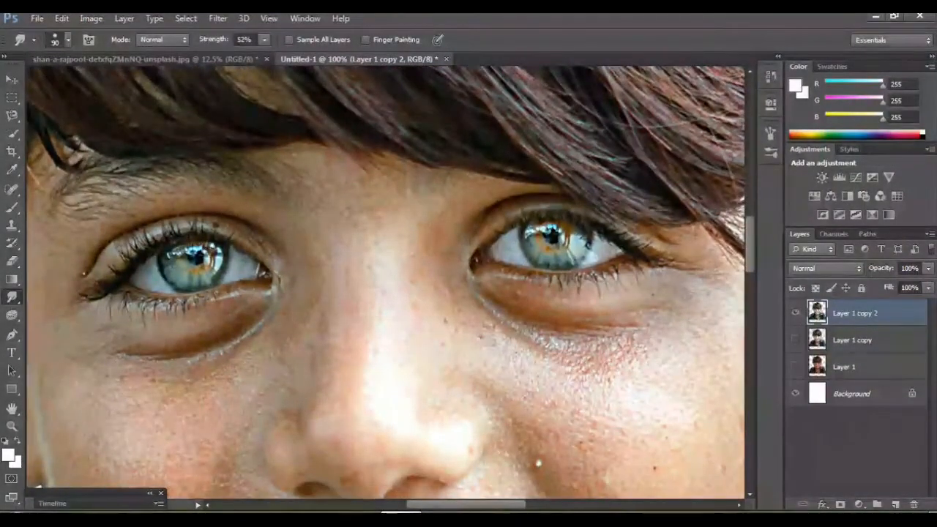
# Set the Smudge strength to 44% and smooth the skin between the eyebrows and along the nose
pyautogui.scroll(-1, 386, 282)
pyautogui.click(264, 39)
pyautogui.moveTo(265, 55); pyautogui.dragTo(259, 54)
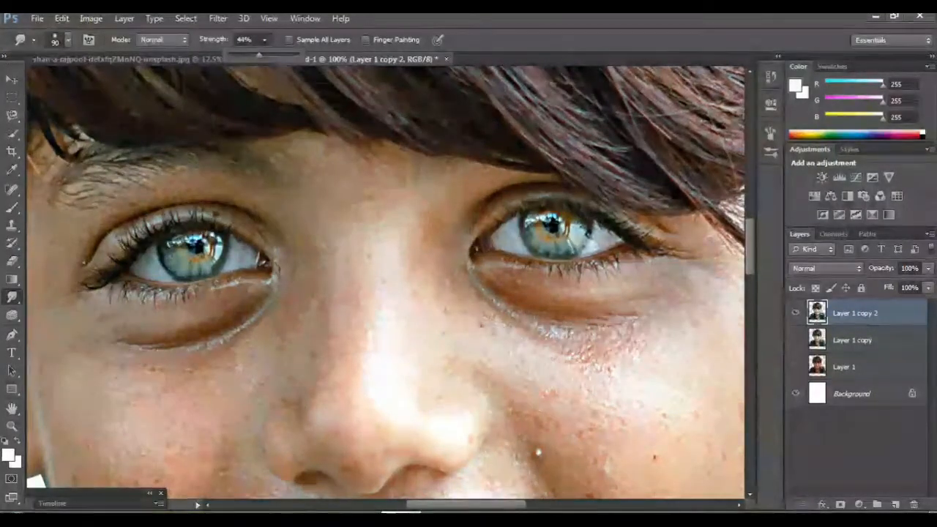
pyautogui.scroll(1, 386, 282)
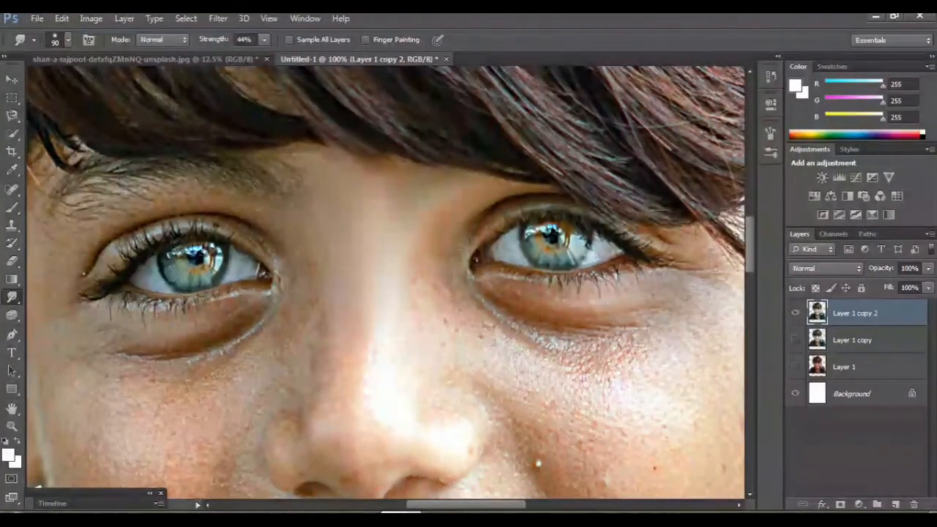
pyautogui.scroll(-3, 386, 282)
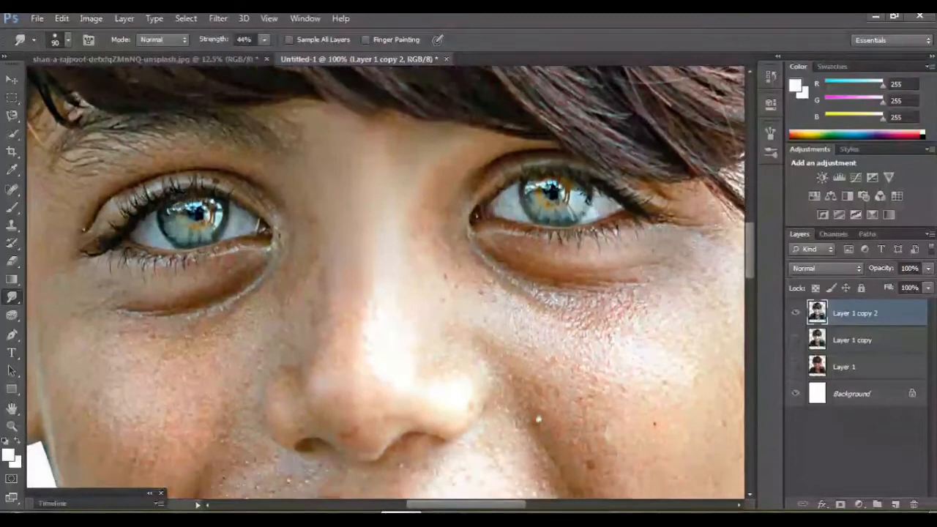
pyautogui.scroll(-1, 386, 282)
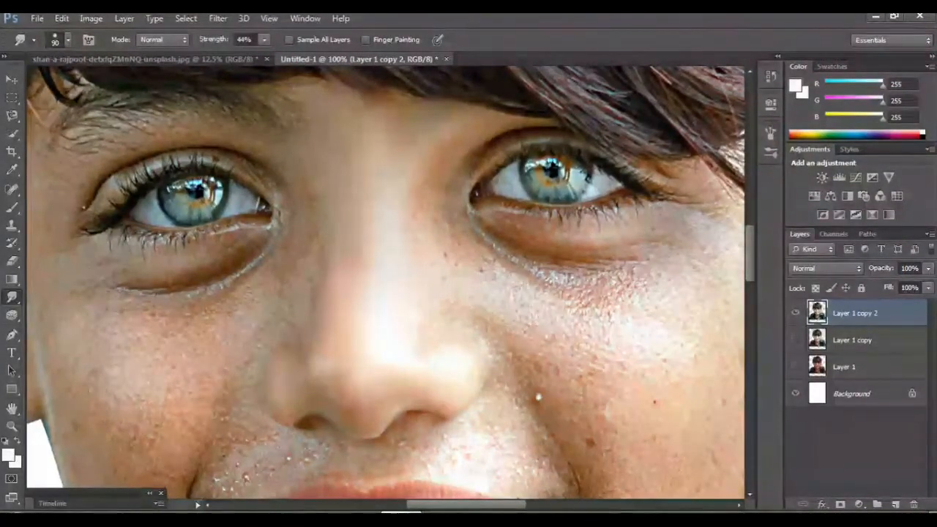
# Compare the retouched Layer 1 copy 2 with Layer 1 copy by toggling their visibility, leaving only the retouched portrait shown
pyautogui.hotkey('ctrl', '-')
pyautogui.hotkey('ctrl', '-')
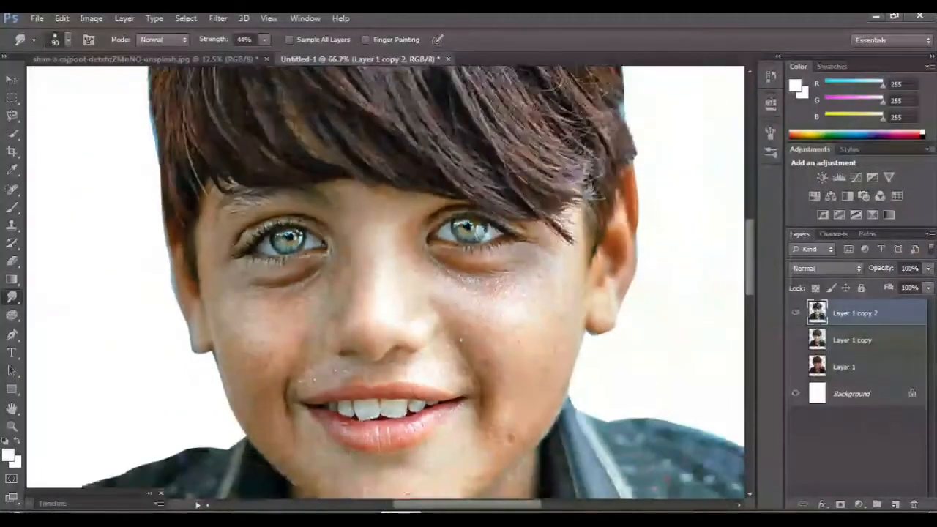
pyautogui.hotkey('ctrl', '+')
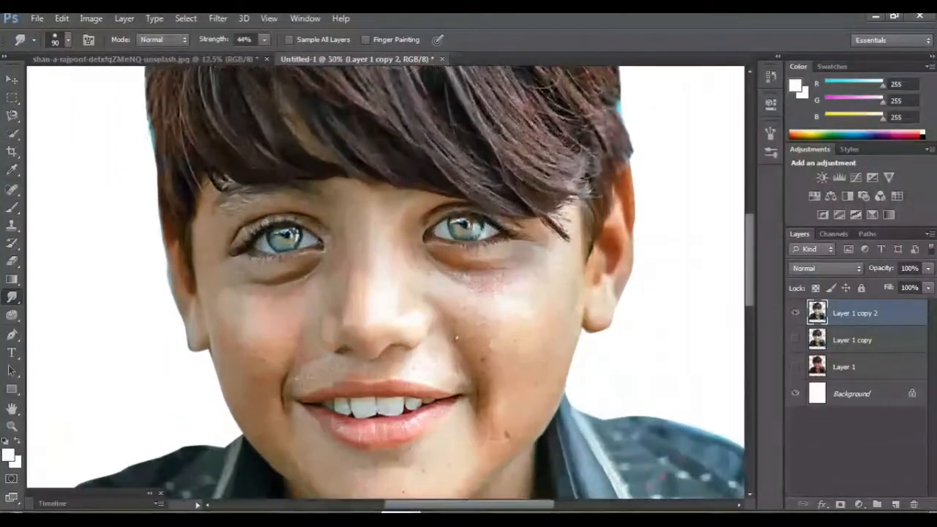
pyautogui.click(796, 340)
pyautogui.click(796, 313)
pyautogui.click(796, 313)
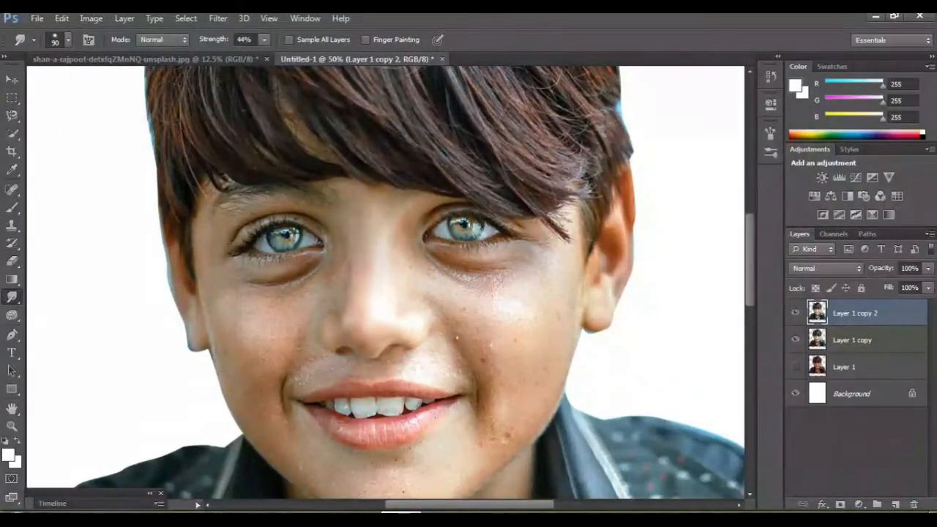
pyautogui.click(796, 340)
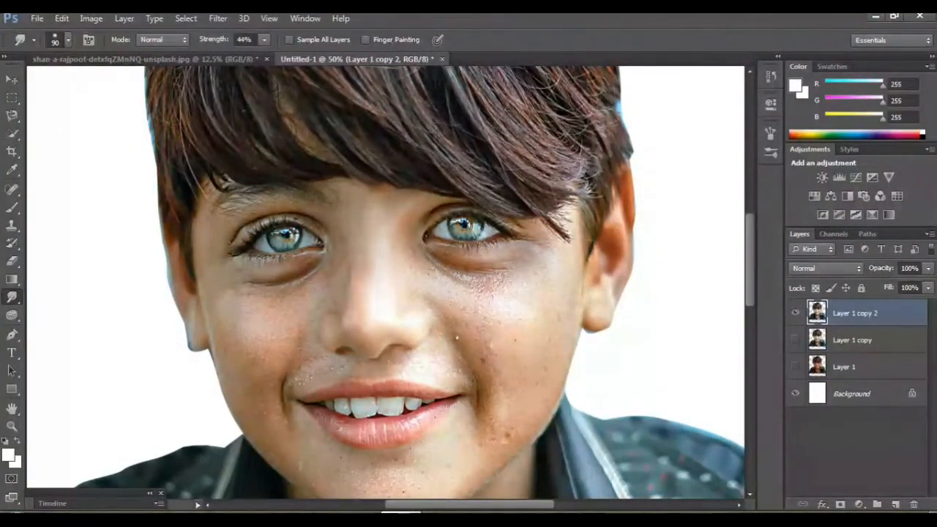
# Smudge the eyebrow and the skin above the eye on the image's left side with a size 60 brush
pyautogui.hotkey('ctrl', '+')
pyautogui.hotkey('ctrl', '+')
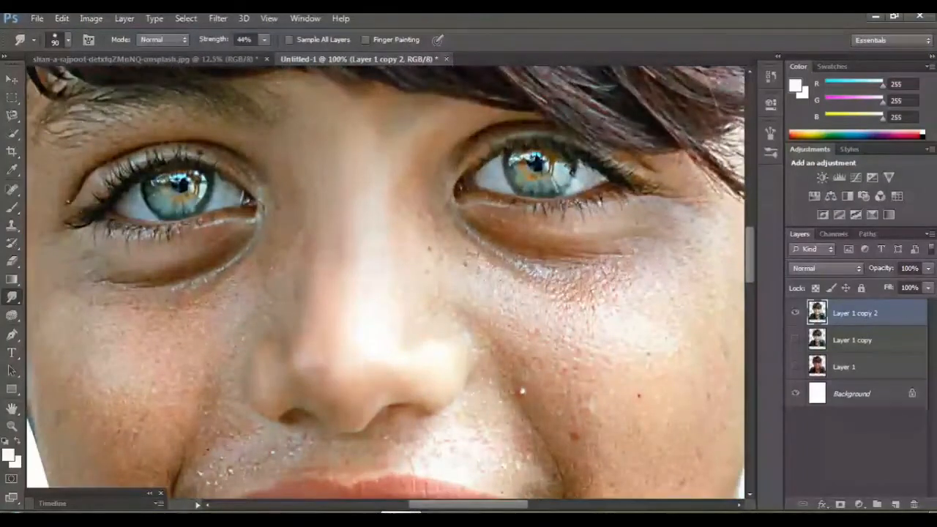
pyautogui.hscroll(-2, 386, 282)
pyautogui.hotkey('ctrl', '+')
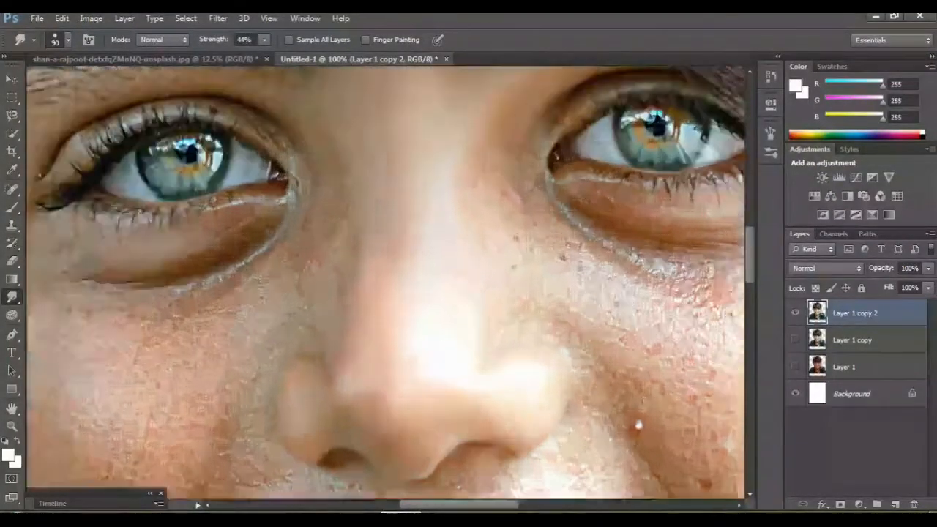
pyautogui.hscroll(-5, 386, 282)
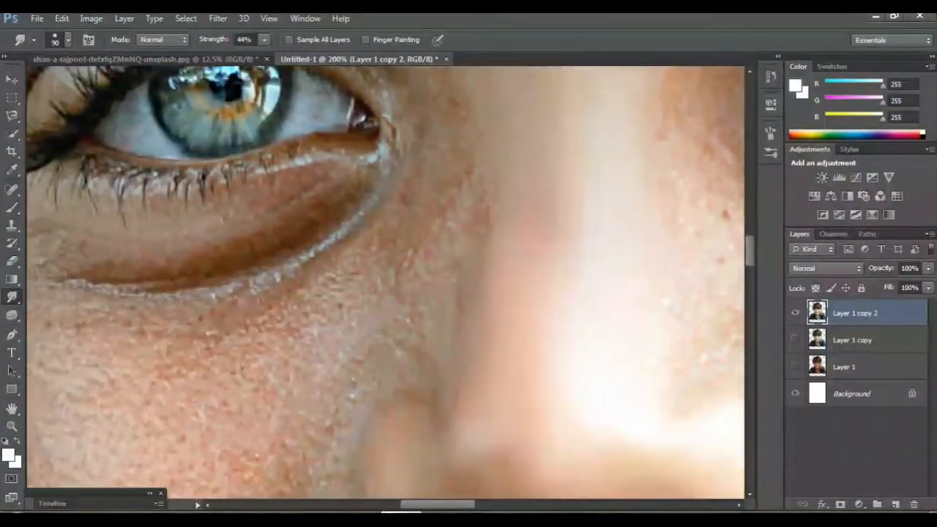
pyautogui.scroll(5, 386, 282)
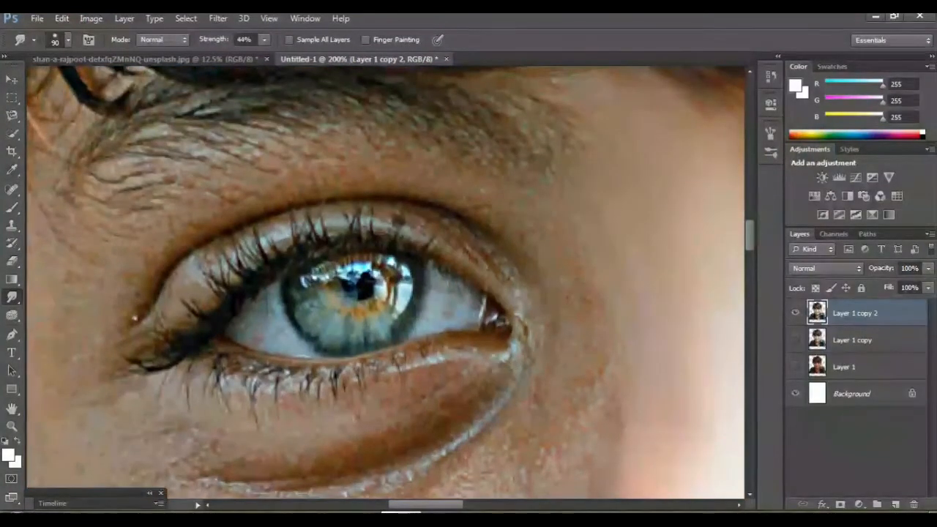
pyautogui.scroll(4, 386, 282)
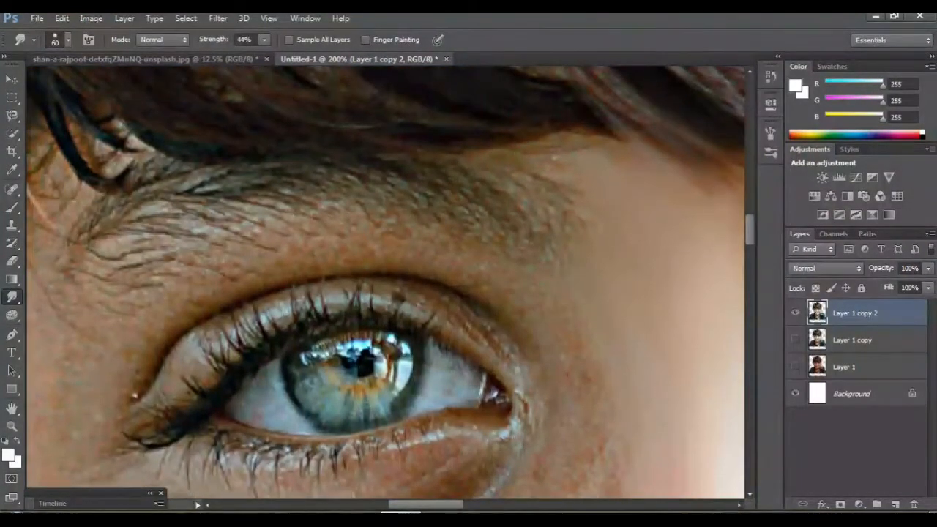
pyautogui.moveTo(444, 174)
pyautogui.mouseDown()
pyautogui.moveTo(492, 180)
pyautogui.moveTo(538, 219)
pyautogui.moveTo(521, 169)
pyautogui.mouseUp()
pyautogui.scroll(2, 540, 161)
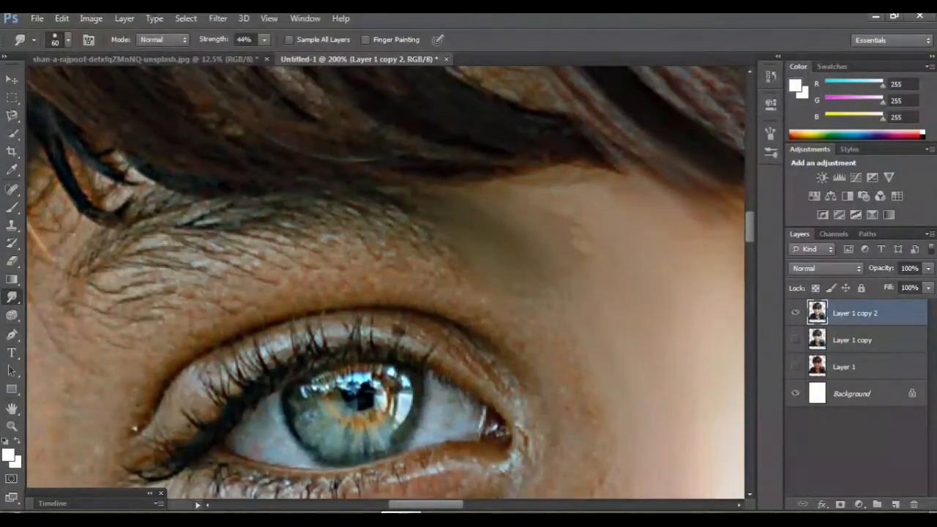
pyautogui.moveTo(431, 221)
pyautogui.mouseDown()
pyautogui.moveTo(333, 209)
pyautogui.moveTo(290, 217)
pyautogui.moveTo(408, 211)
pyautogui.mouseUp()
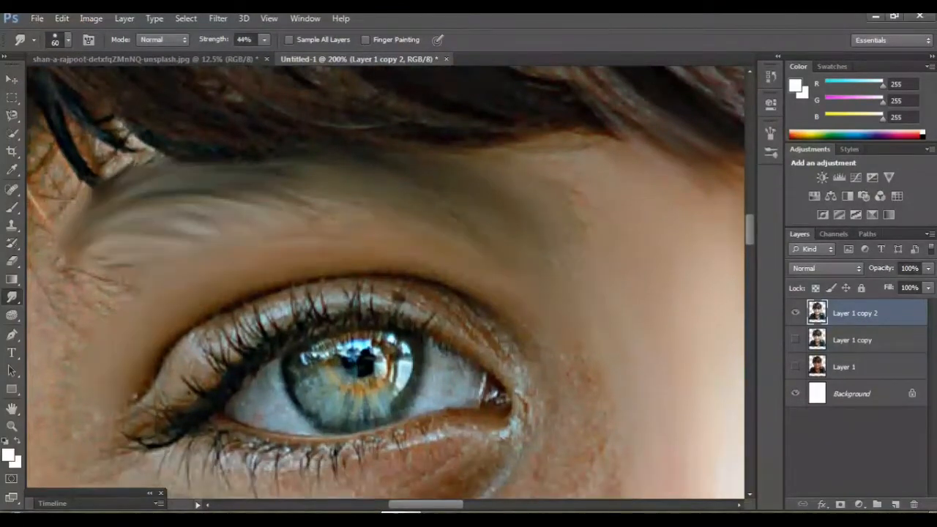
# Smooth the fold below the same eye and the skin between its inner corner and the nose with Smudge strokes
pyautogui.hscroll(-3, 386, 283)
pyautogui.scroll(-5, 386, 282)
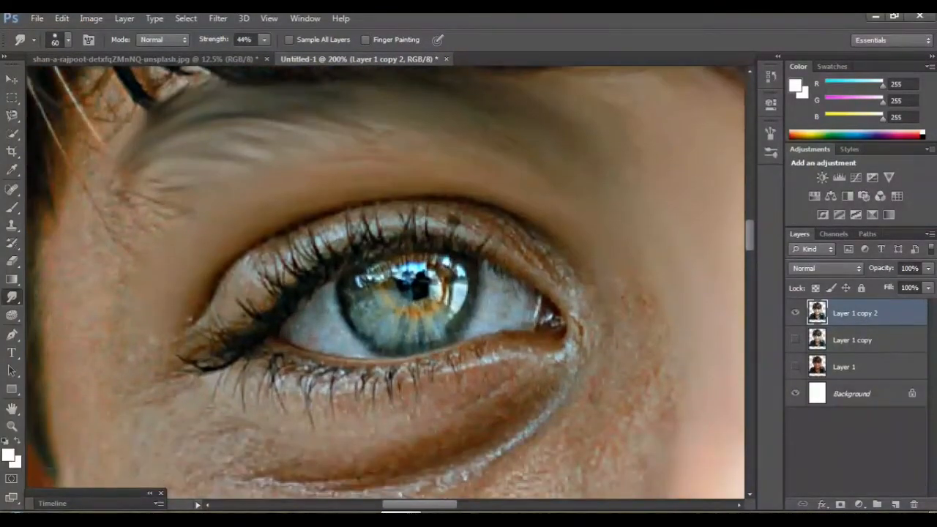
pyautogui.scroll(-3, 386, 282)
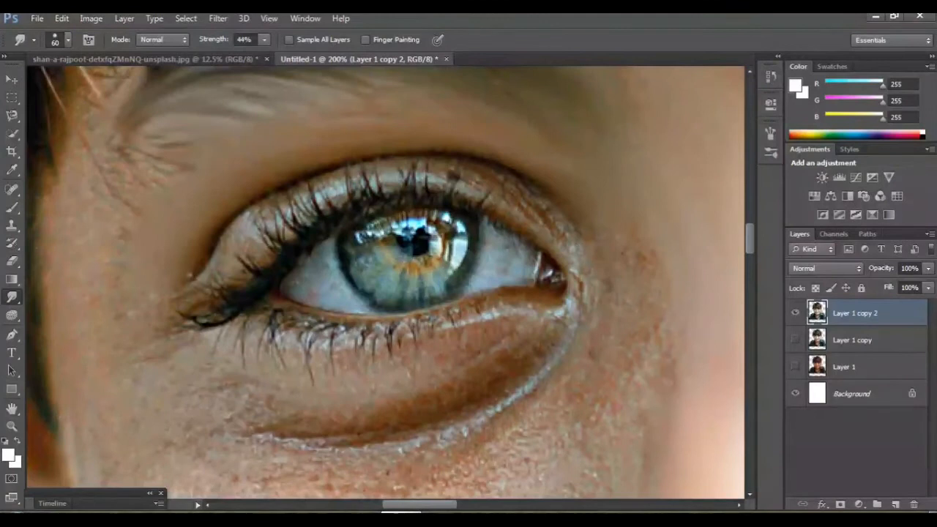
pyautogui.moveTo(438, 361)
pyautogui.mouseDown()
pyautogui.moveTo(518, 327)
pyautogui.moveTo(392, 368)
pyautogui.moveTo(388, 351)
pyautogui.moveTo(499, 359)
pyautogui.mouseUp()
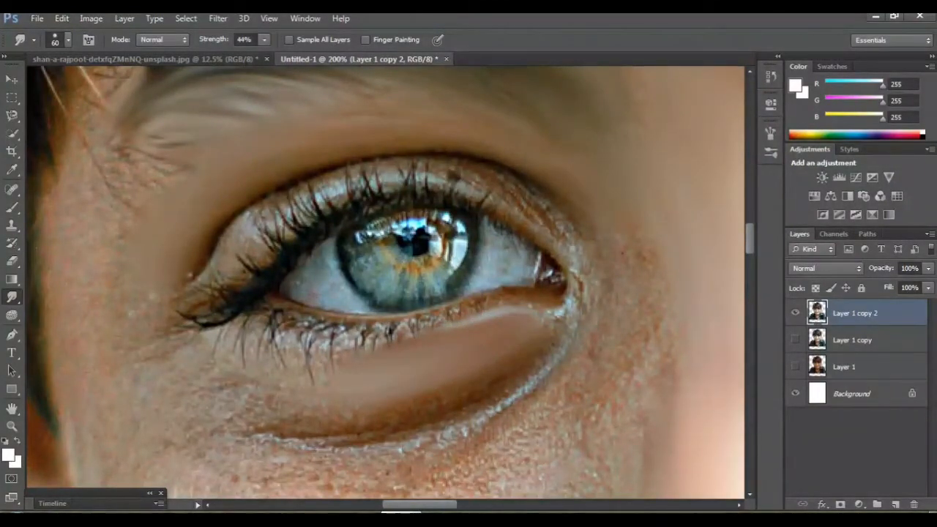
pyautogui.moveTo(362, 423); pyautogui.dragTo(282, 438)
pyautogui.moveTo(623, 256); pyautogui.dragTo(607, 418)
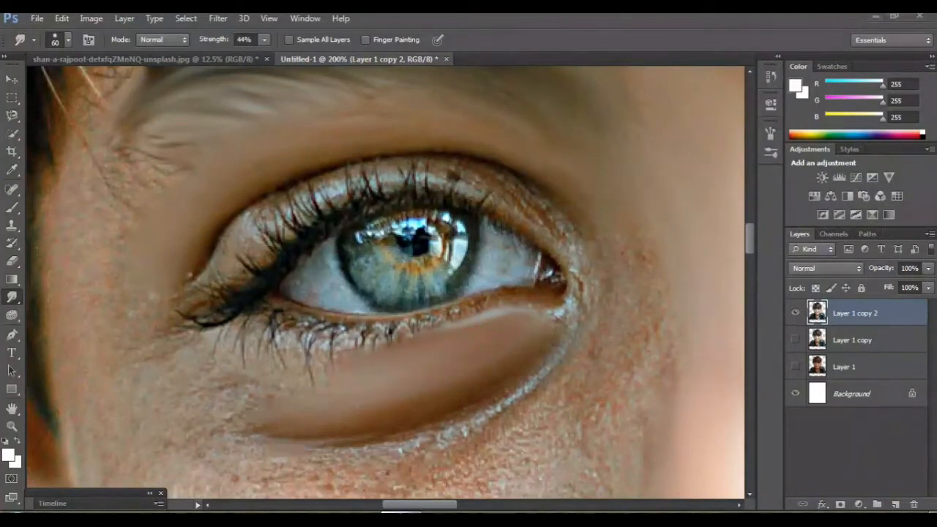
# Reduce the Smudge brush size to 40 and smooth the upper eyelid and lashes of the same eye
pyautogui.press('[')
pyautogui.press('[')
pyautogui.moveTo(531, 202); pyautogui.dragTo(586, 260)
pyautogui.moveTo(495, 201)
pyautogui.mouseDown()
pyautogui.moveTo(454, 174)
pyautogui.moveTo(338, 184)
pyautogui.mouseUp()
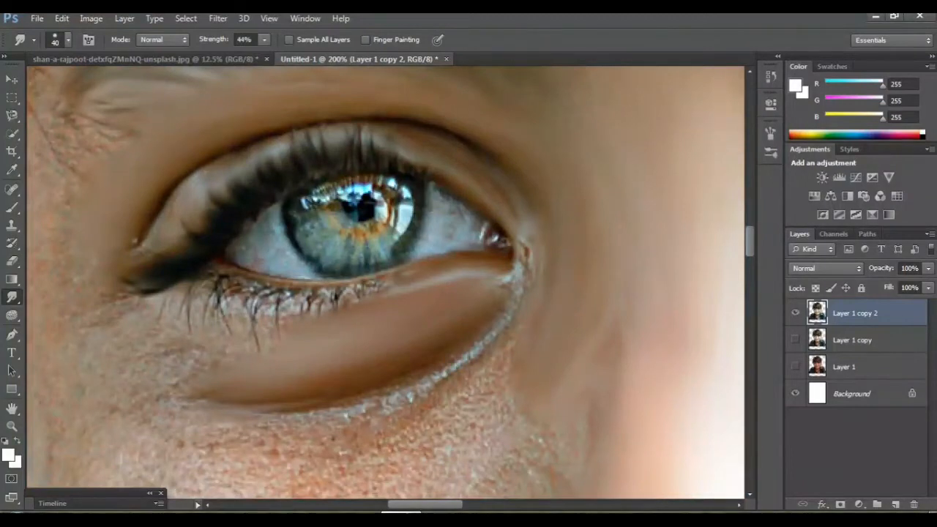
# Smudge the lower lashes and the skin beyond the outer corner of the eye on the image's left side
pyautogui.moveTo(337, 291)
pyautogui.mouseDown()
pyautogui.moveTo(319, 309)
pyautogui.moveTo(258, 312)
pyautogui.moveTo(261, 322)
pyautogui.moveTo(239, 316)
pyautogui.mouseUp()
pyautogui.moveTo(234, 278); pyautogui.dragTo(216, 309)
pyautogui.moveTo(239, 296); pyautogui.dragTo(211, 322)
pyautogui.moveTo(208, 286); pyautogui.dragTo(184, 309)
pyautogui.moveTo(205, 301)
pyautogui.mouseDown()
pyautogui.moveTo(183, 325)
pyautogui.moveTo(77, 298)
pyautogui.mouseUp()
pyautogui.moveTo(194, 366); pyautogui.dragTo(132, 385)
# Smooth the under-eye fold and the skin around the inner corner of the eye on the image's right side with Smudge strokes
pyautogui.hotkey('ctrl', '-')
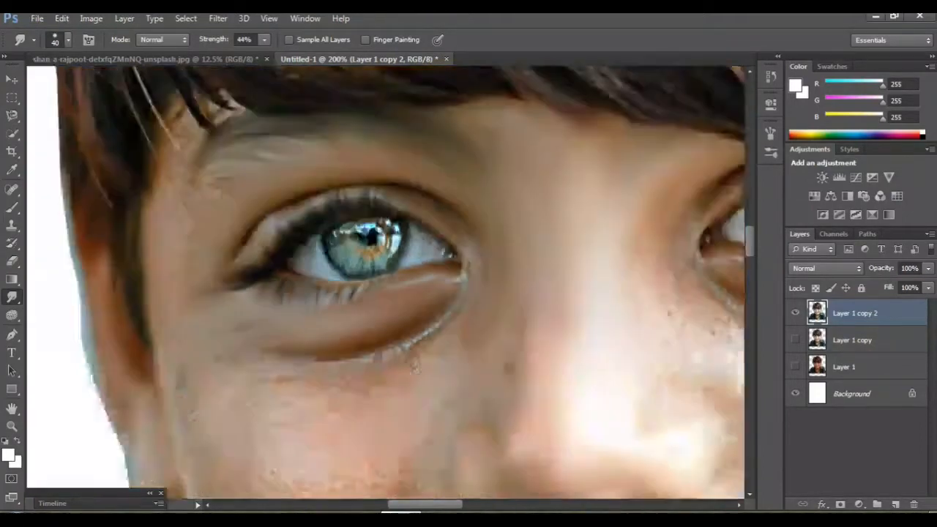
pyautogui.moveTo(435, 505); pyautogui.dragTo(494, 505)
pyautogui.scroll(3, 510, 302)
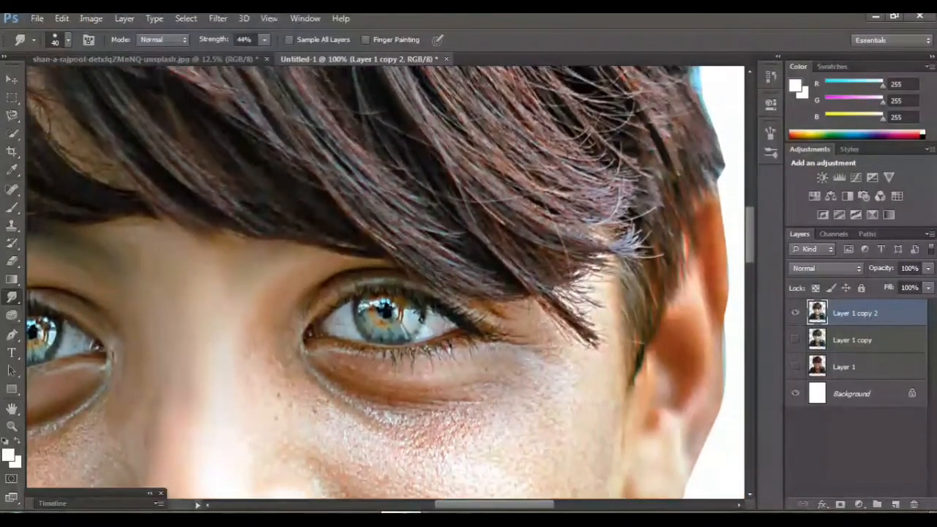
pyautogui.scroll(-2, 510, 303)
pyautogui.hotkey('ctrl', '+')
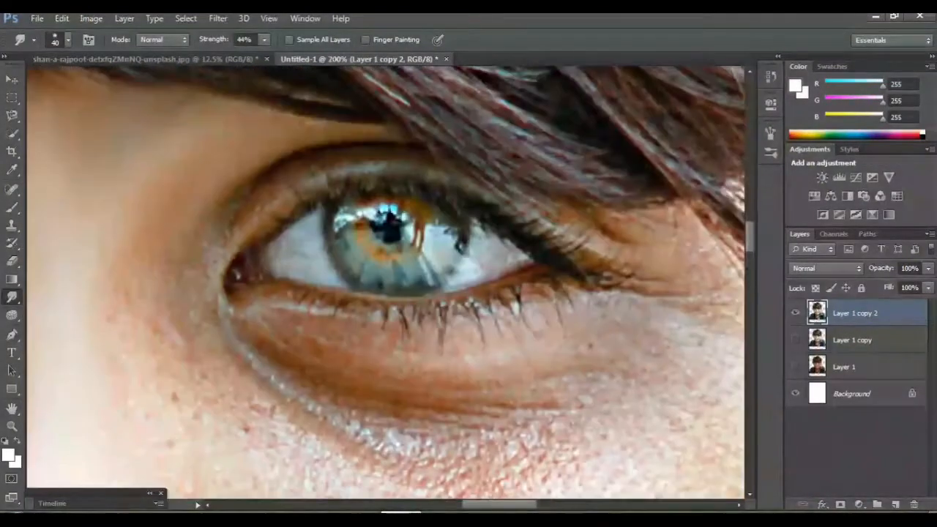
pyautogui.hscroll(3, 386, 283)
pyautogui.scroll(1, 386, 283)
pyautogui.scroll(-3, 386, 282)
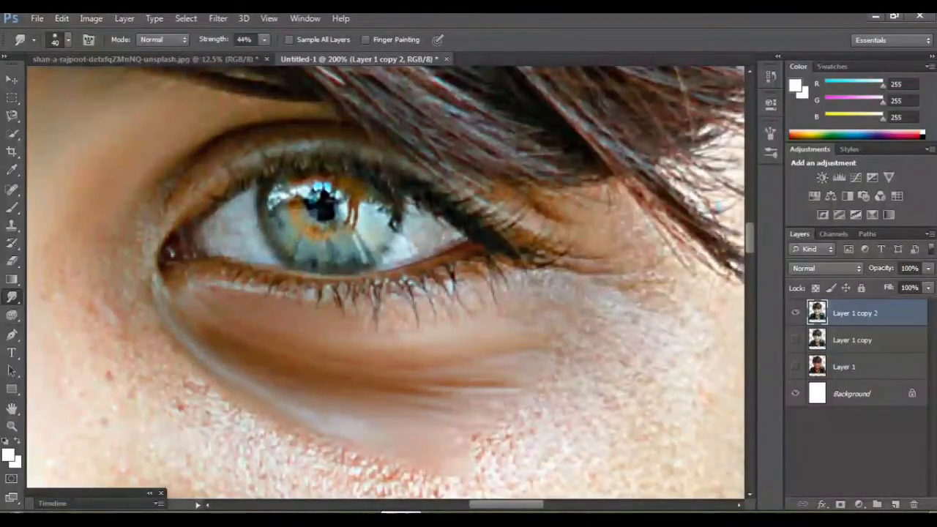
pyautogui.moveTo(159, 208)
pyautogui.mouseDown()
pyautogui.moveTo(201, 156)
pyautogui.moveTo(252, 126)
pyautogui.moveTo(315, 118)
pyautogui.moveTo(222, 126)
pyautogui.moveTo(187, 141)
pyautogui.mouseUp()
pyautogui.moveTo(142, 209); pyautogui.dragTo(125, 253)
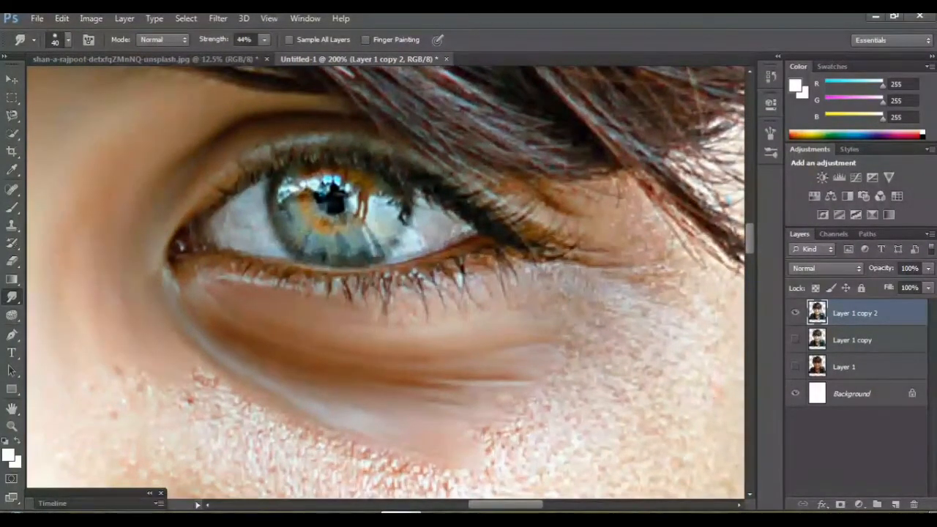
# Smudge the upper eyelid, its lashes and the skin beyond the outer corner of the eye on the image's right side
pyautogui.moveTo(213, 189)
pyautogui.mouseDown()
pyautogui.moveTo(292, 150)
pyautogui.moveTo(342, 147)
pyautogui.moveTo(440, 174)
pyautogui.moveTo(592, 256)
pyautogui.mouseUp()
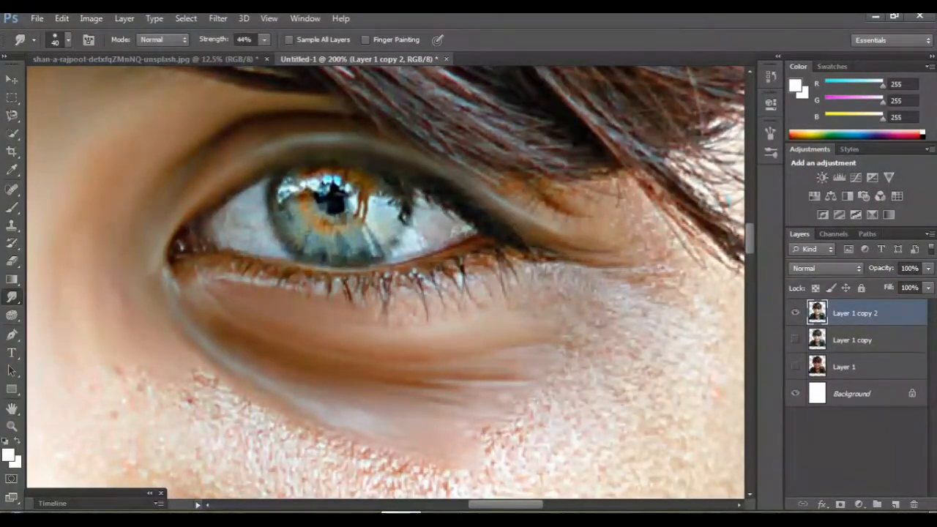
pyautogui.hscroll(2, 592, 256)
pyautogui.moveTo(507, 208)
pyautogui.mouseDown()
pyautogui.moveTo(546, 225)
pyautogui.moveTo(582, 226)
pyautogui.moveTo(555, 195)
pyautogui.mouseUp()
pyautogui.moveTo(579, 262); pyautogui.dragTo(609, 252)
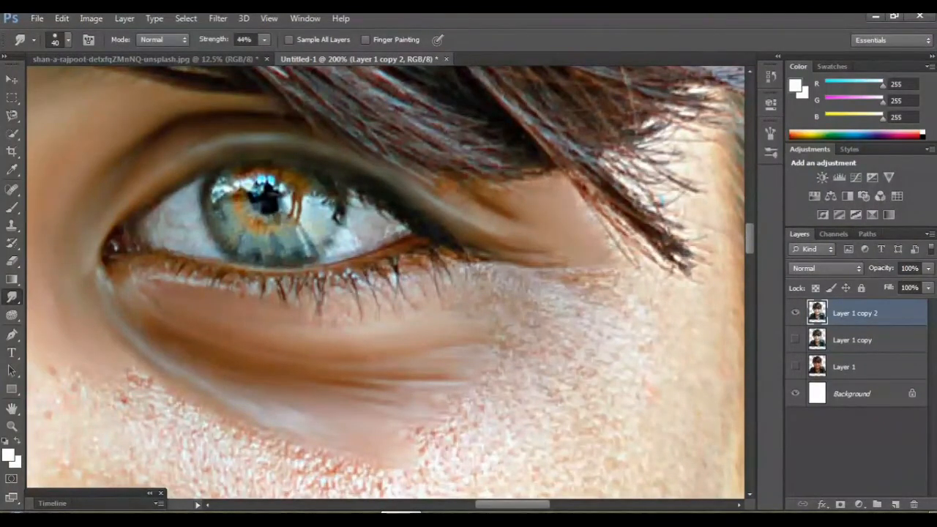
# Blend the lower lashes of the eye on the image's right side into the skin below with Smudge strokes
pyautogui.moveTo(183, 279)
pyautogui.mouseDown()
pyautogui.moveTo(300, 286)
pyautogui.moveTo(443, 256)
pyautogui.mouseUp()
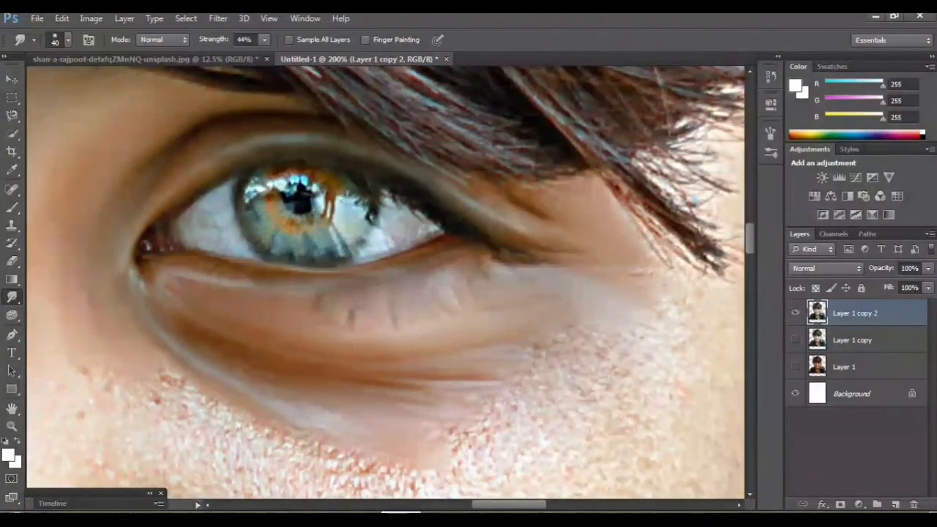
pyautogui.hotkey('ctrl', '-')
pyautogui.hotkey('ctrl', '-')
pyautogui.hotkey('ctrl', '-')
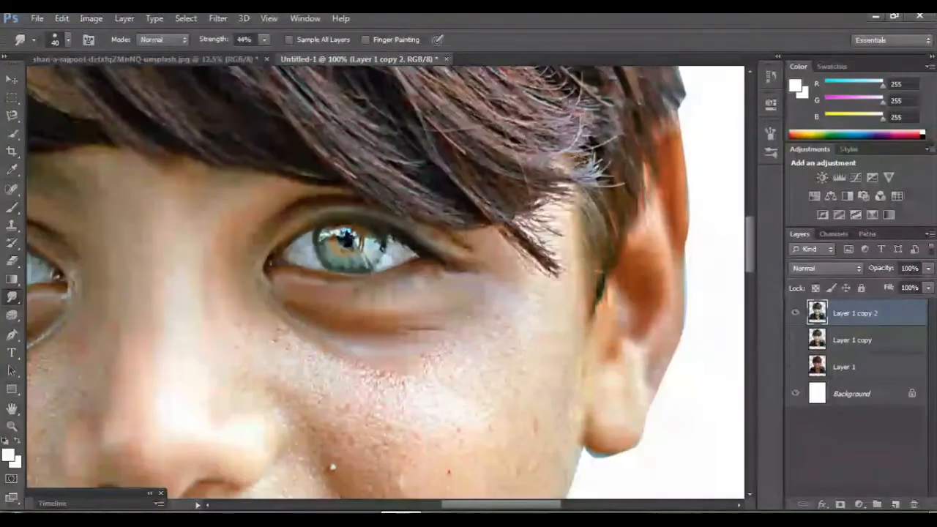
pyautogui.hscroll(-3, 386, 282)
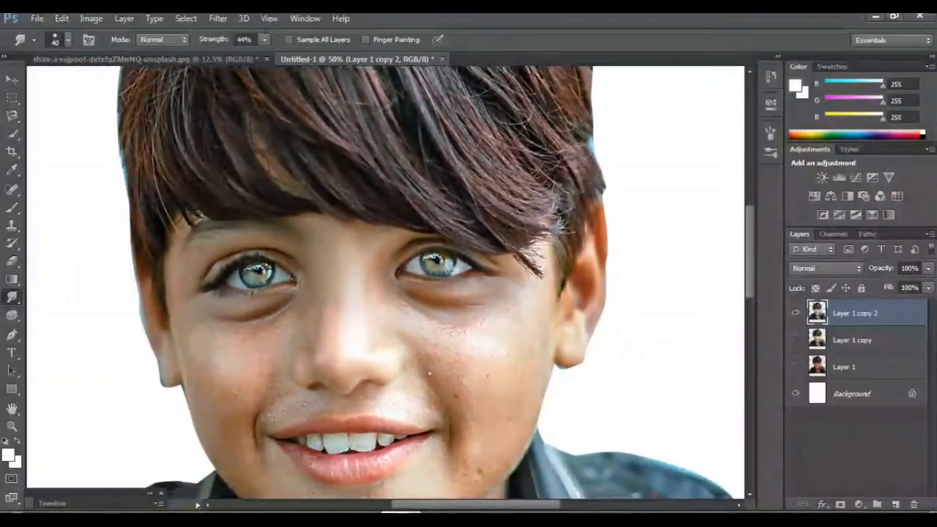
# Smudge the textured skin curving around the nostril on the image's left side
pyautogui.hotkey('ctrl', '+')
pyautogui.hotkey('ctrl', '+')
pyautogui.hotkey('ctrl', '+')
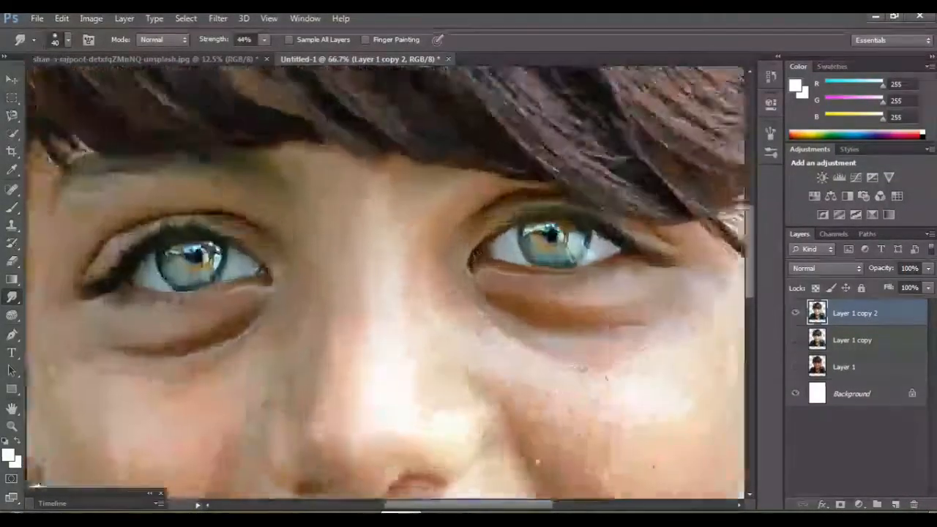
pyautogui.hscroll(-6, 386, 282)
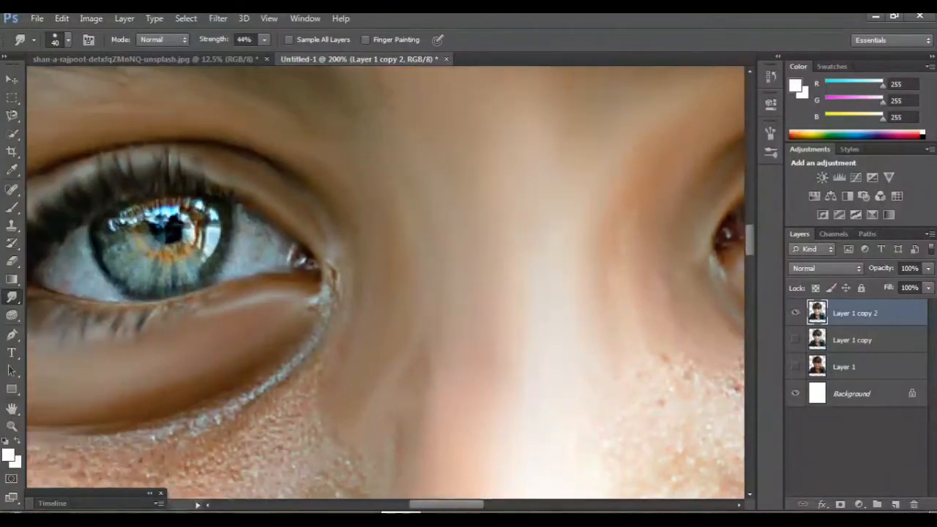
pyautogui.scroll(-4, 386, 282)
pyautogui.scroll(-2, 385, 282)
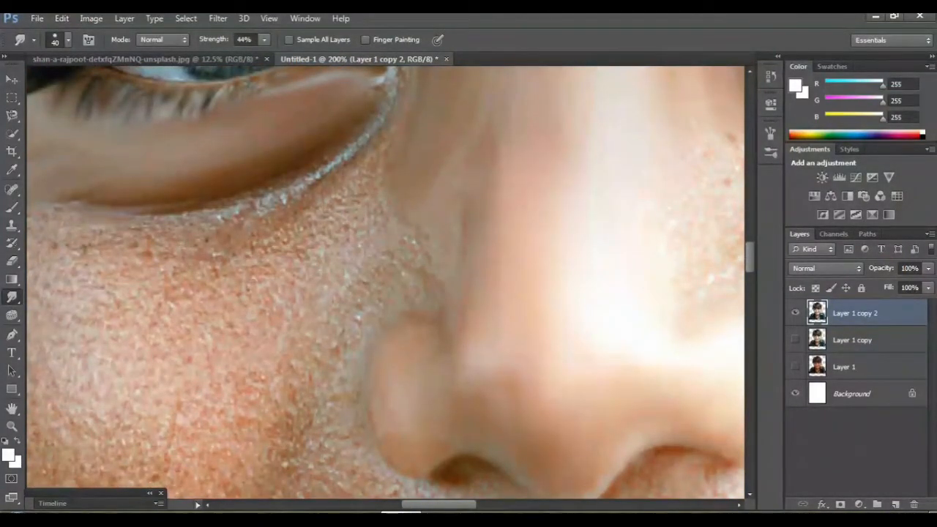
pyautogui.moveTo(410, 275)
pyautogui.mouseDown()
pyautogui.moveTo(366, 281)
pyautogui.moveTo(314, 352)
pyautogui.mouseUp()
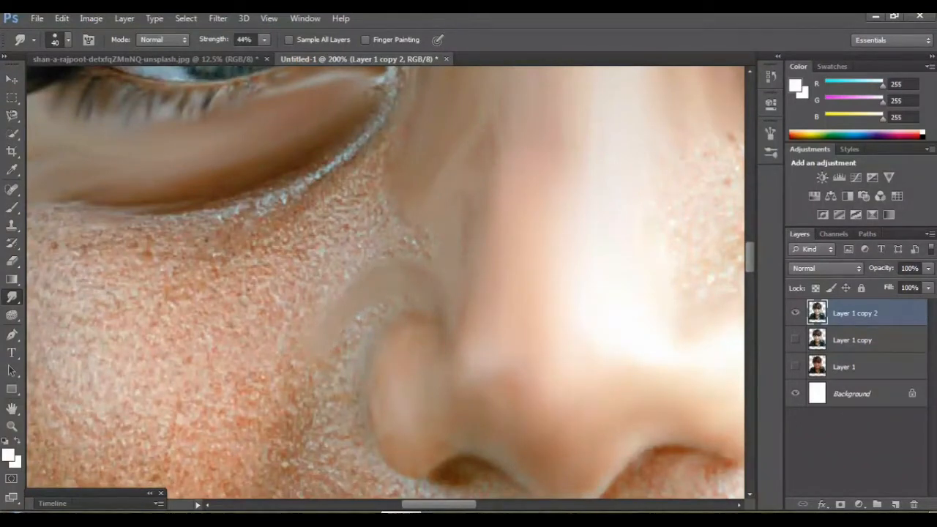
# Duplicate Layer 1 copy 2 and smudge the cheek beside the nose on the duplicate, down along the smile line
pyautogui.hotkey('ctrl', 'j')
pyautogui.scroll(-3, 386, 282)
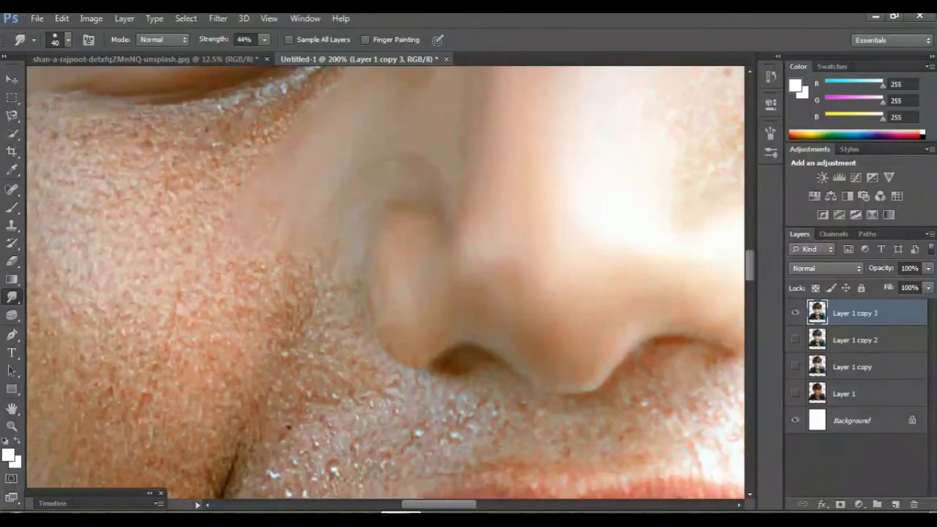
pyautogui.moveTo(295, 282); pyautogui.dragTo(259, 374)
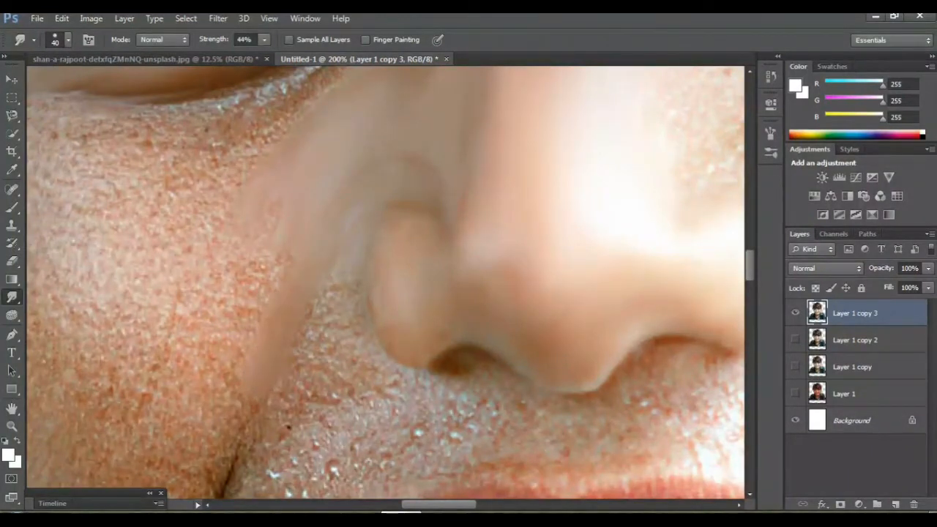
# Smooth the pale, textured rim beneath the under-eye fold of the eye on the image's left side
pyautogui.scroll(4, 386, 282)
pyautogui.hscroll(-4, 386, 282)
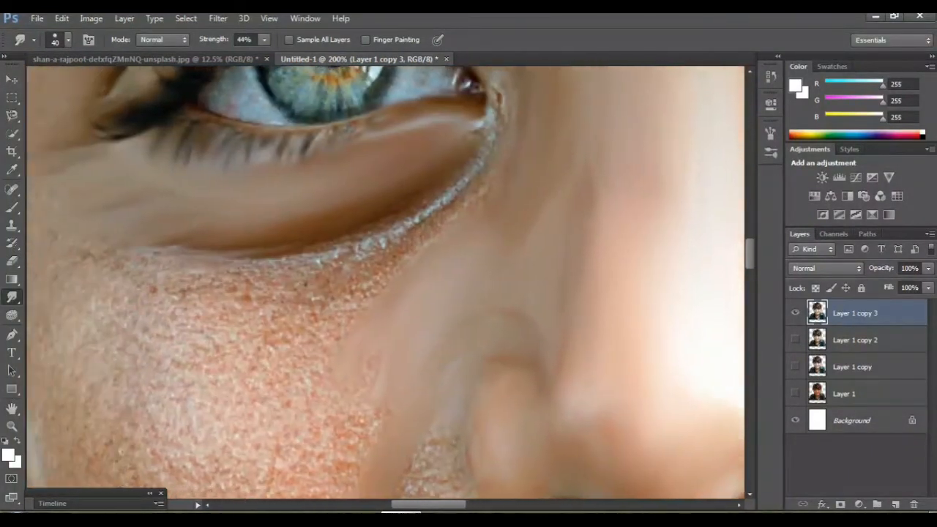
pyautogui.scroll(3, 386, 281)
pyautogui.moveTo(533, 170)
pyautogui.mouseDown()
pyautogui.moveTo(529, 205)
pyautogui.moveTo(480, 282)
pyautogui.moveTo(391, 333)
pyautogui.mouseUp()
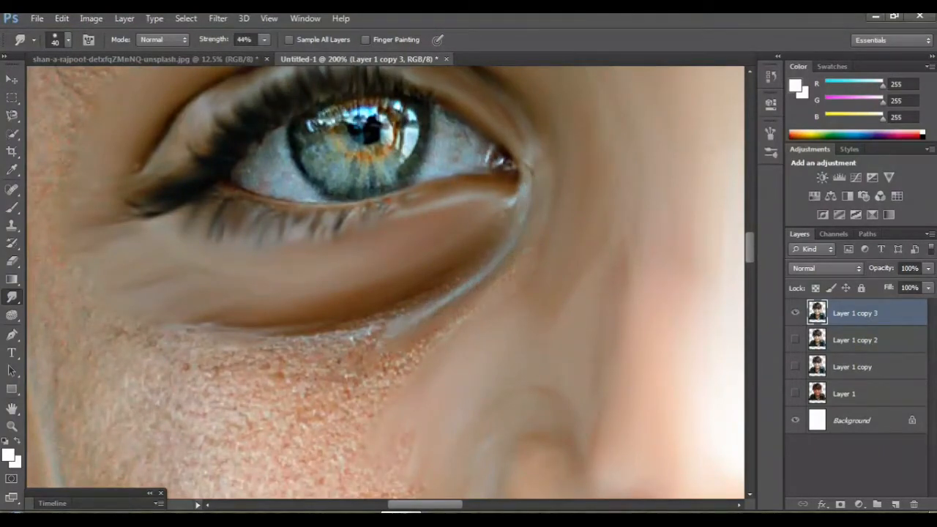
pyautogui.hscroll(-3, 385, 282)
pyautogui.moveTo(491, 327)
pyautogui.mouseDown()
pyautogui.moveTo(421, 344)
pyautogui.moveTo(445, 335)
pyautogui.moveTo(424, 337)
pyautogui.mouseUp()
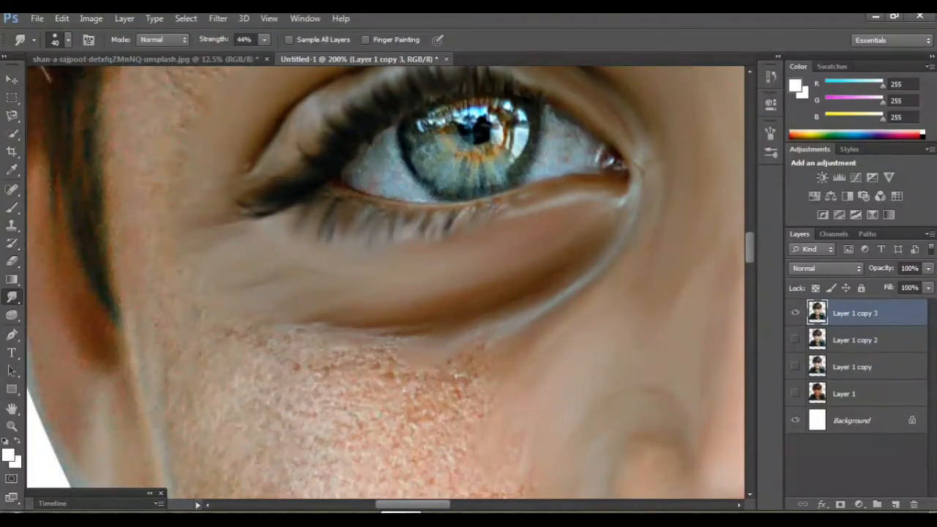
# Increase the Smudge brush size to 60 and smooth the inner cheek next to the smile line on the image's left side
pyautogui.hotkey('ctrl', '-')
pyautogui.scroll(-3, 386, 282)
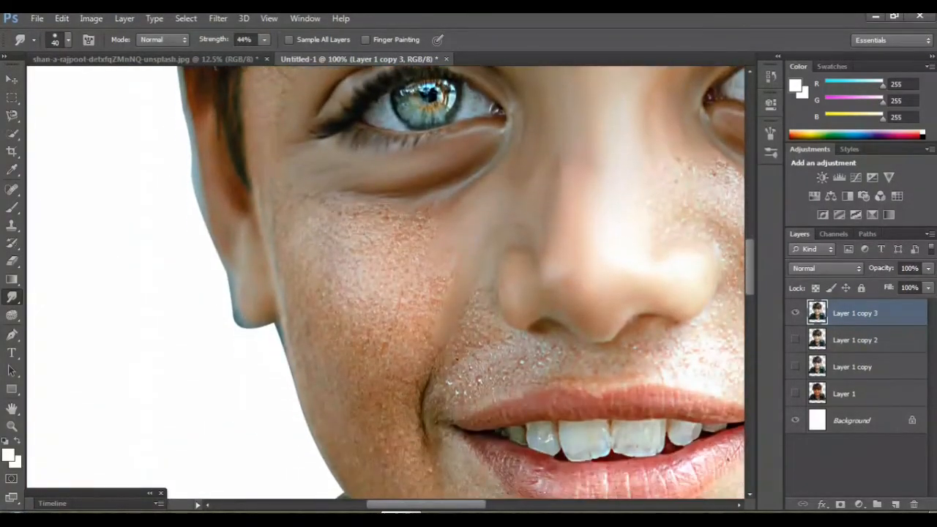
pyautogui.press(']')
pyautogui.press(']')
pyautogui.scroll(-1, 466, 283)
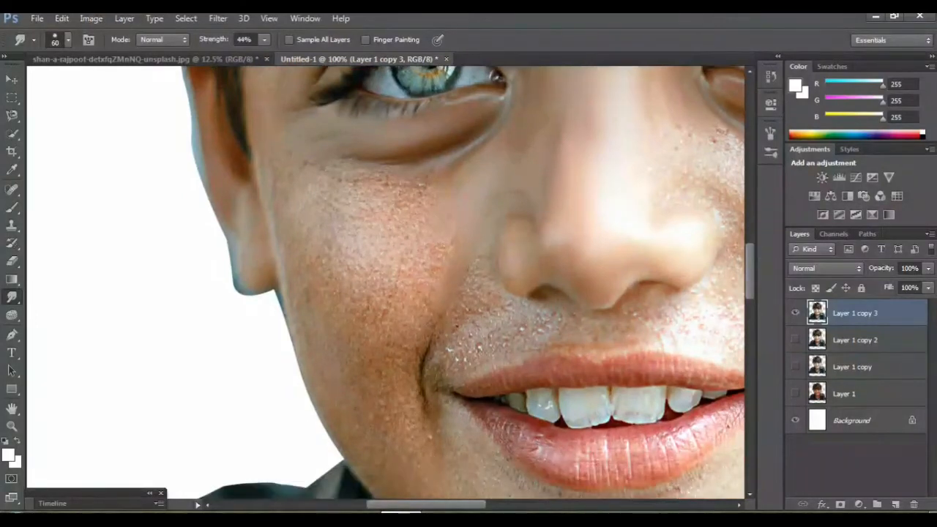
pyautogui.moveTo(438, 253); pyautogui.dragTo(405, 330)
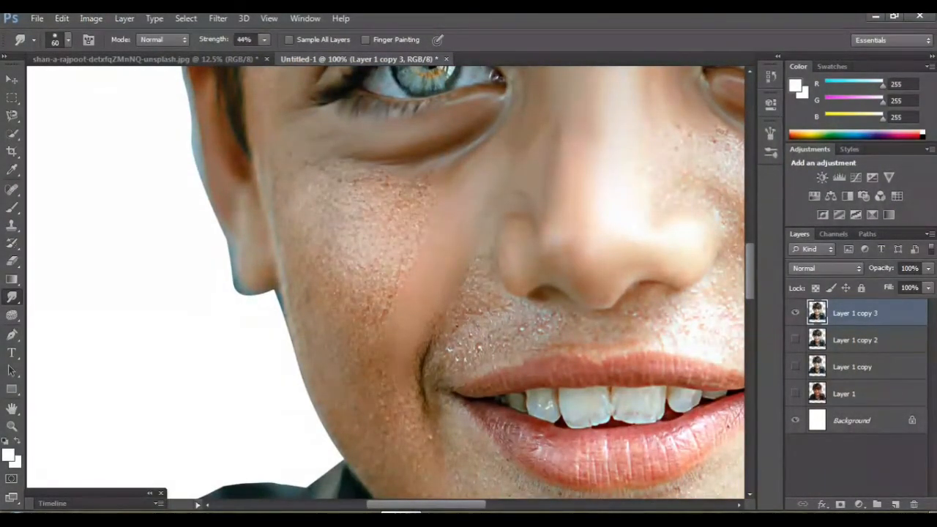
# Smudge the textured upper cheek directly below the eye on the image's left side
pyautogui.hscroll(2, 386, 283)
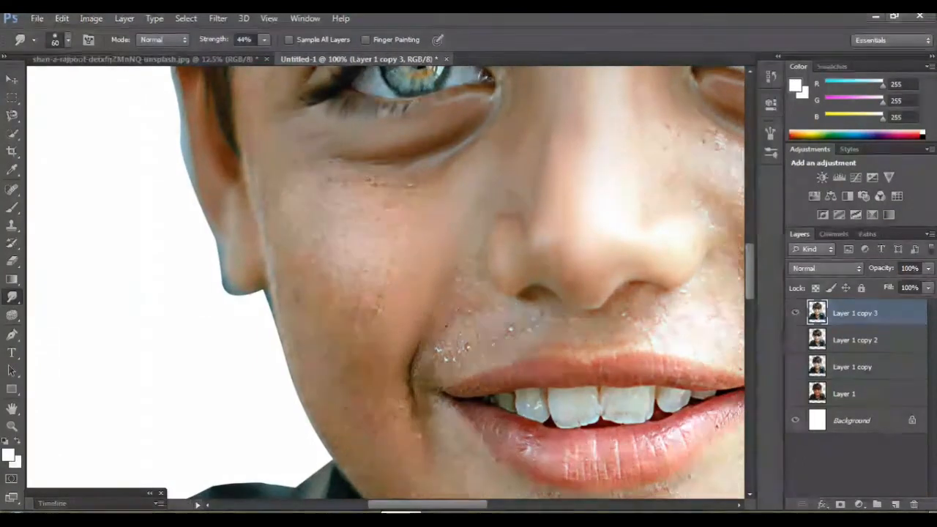
pyautogui.hotkey('ctrl', '+')
pyautogui.hscroll(-1, 386, 282)
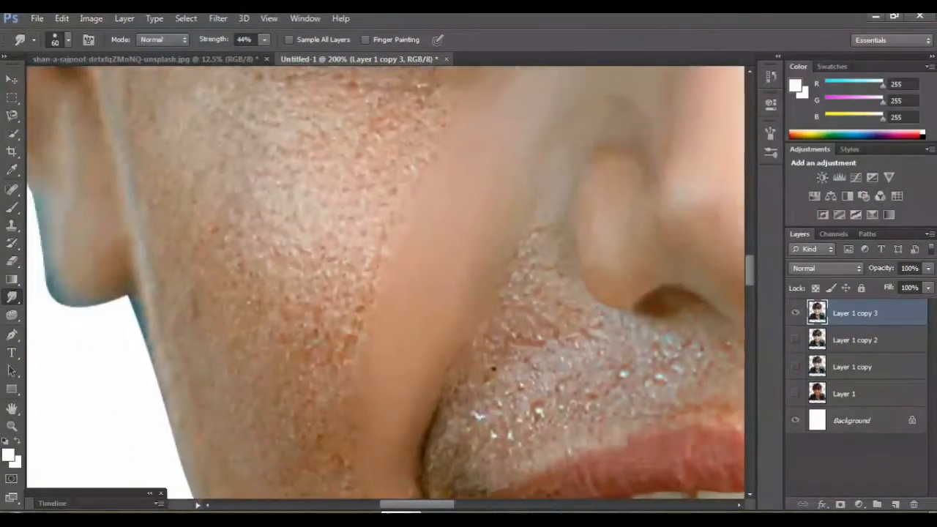
pyautogui.scroll(2, 386, 282)
pyautogui.scroll(-1, 385, 282)
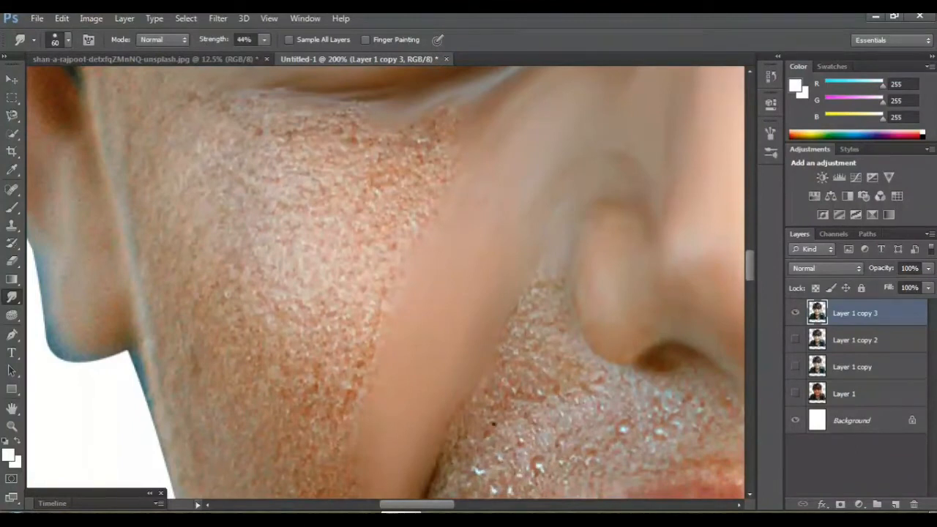
pyautogui.scroll(1, 386, 283)
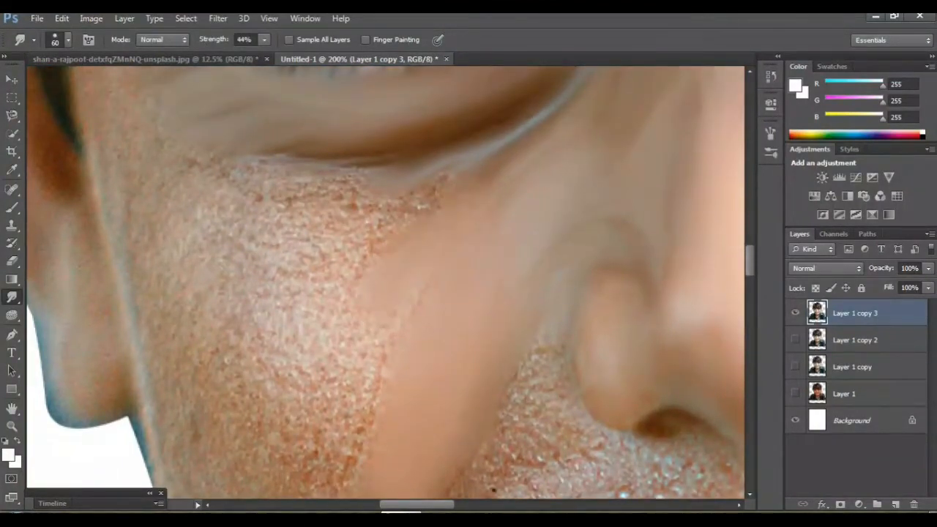
pyautogui.scroll(1, 386, 283)
pyautogui.hscroll(-1, 386, 283)
pyautogui.scroll(3, 385, 283)
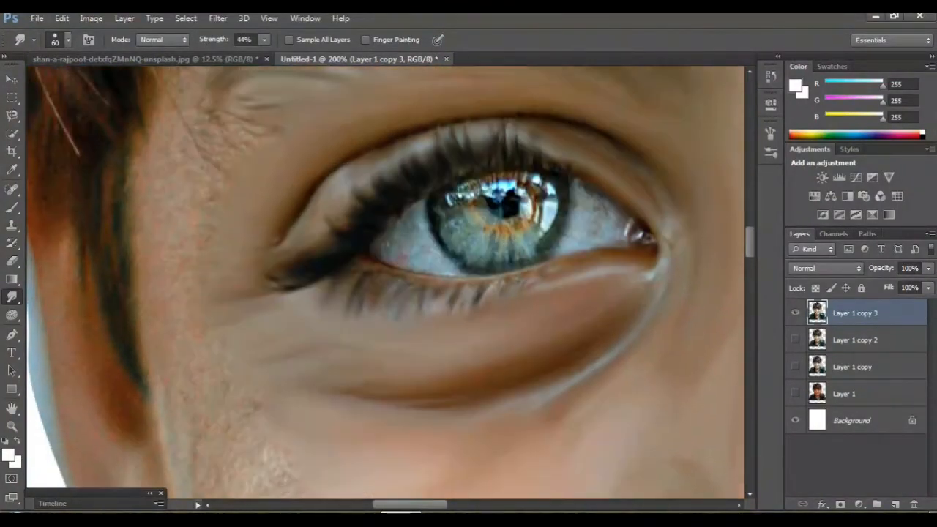
# Smooth the temple skin between the hairline and the outer corner of the eye on the image's left side
pyautogui.scroll(2, 386, 283)
pyautogui.moveTo(229, 206)
pyautogui.mouseDown()
pyautogui.moveTo(192, 211)
pyautogui.moveTo(174, 248)
pyautogui.mouseUp()
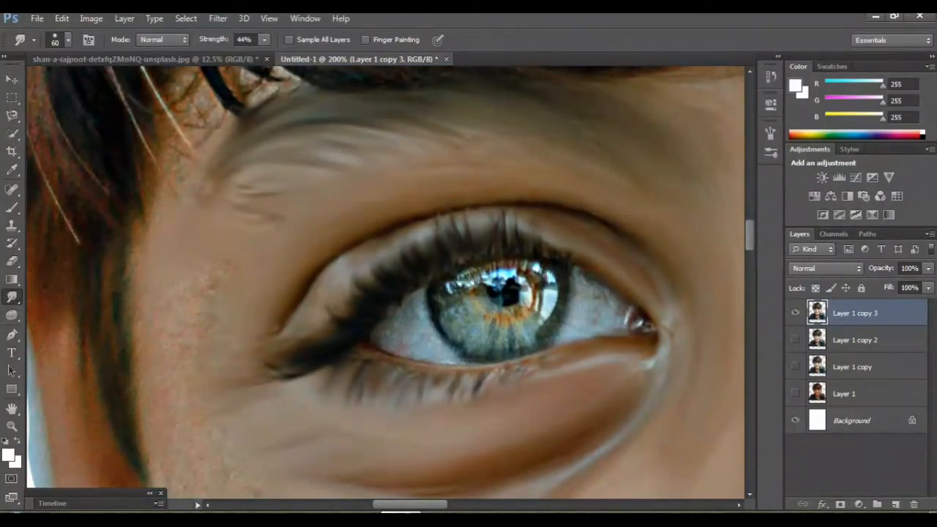
pyautogui.scroll(-1, 201, 238)
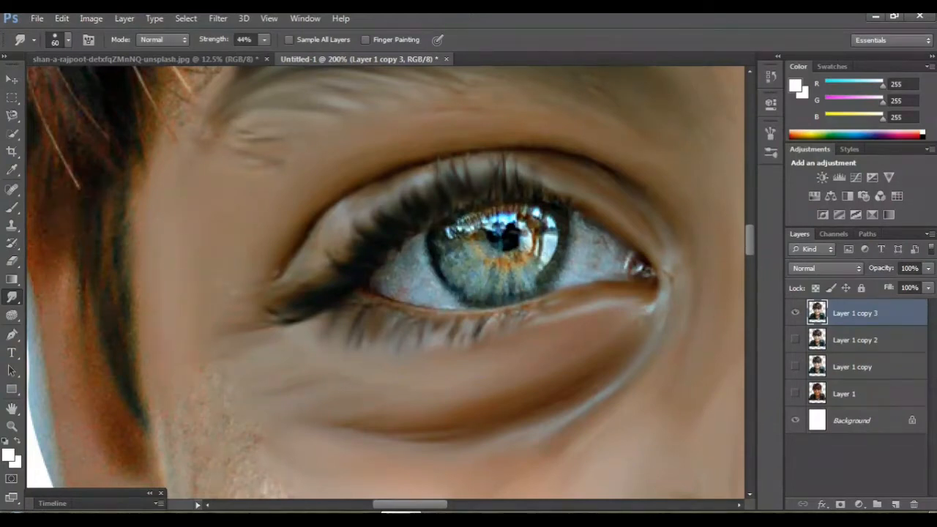
# Smudge the remaining rough skin on the middle and outer cheek towards the ear on the image's left side
pyautogui.scroll(-3, 386, 282)
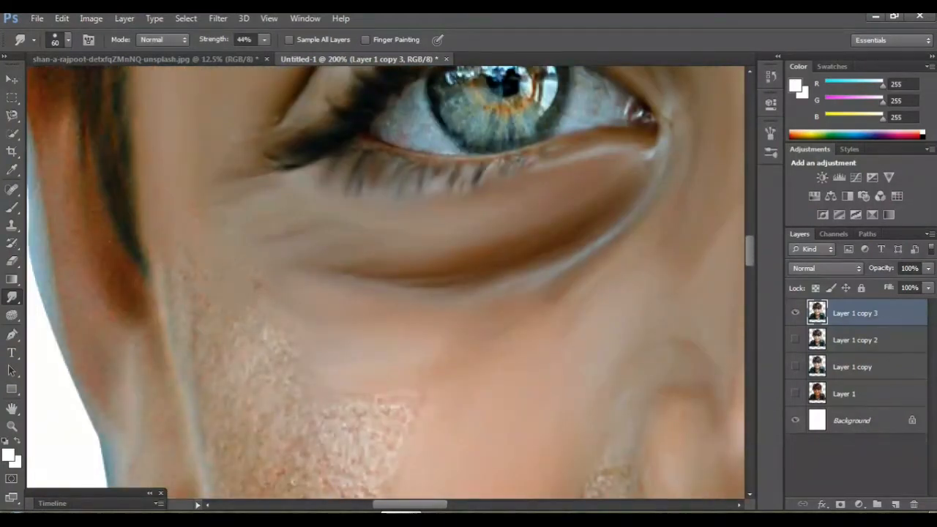
pyautogui.scroll(-3, 386, 282)
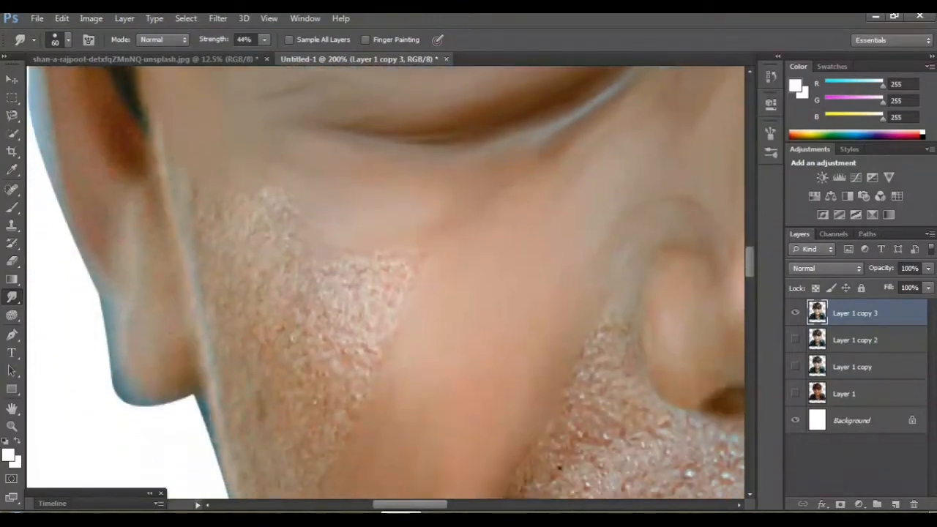
pyautogui.moveTo(275, 253)
pyautogui.mouseDown()
pyautogui.moveTo(331, 315)
pyautogui.moveTo(381, 342)
pyautogui.mouseUp()
pyautogui.moveTo(307, 257); pyautogui.dragTo(388, 304)
pyautogui.moveTo(348, 262); pyautogui.dragTo(418, 265)
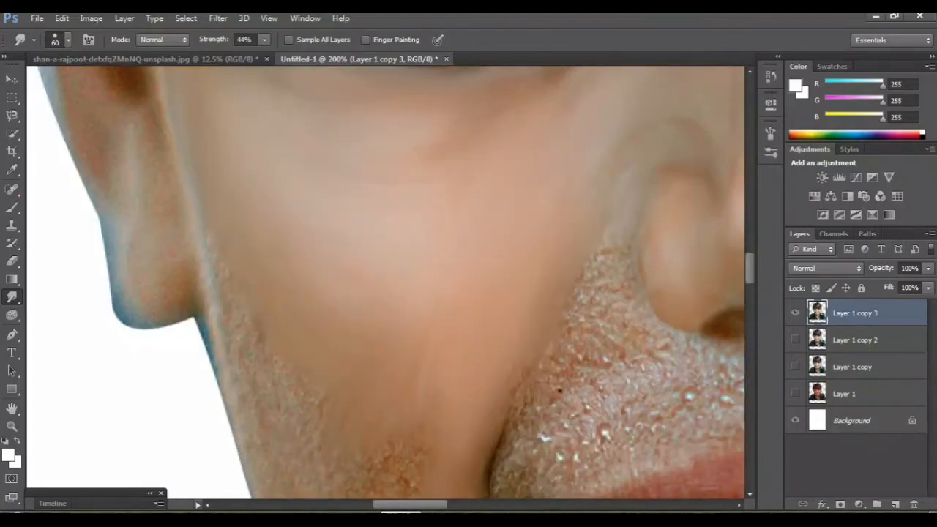
# Examine the smoothed cheek, the lower cheek and the skin around the mouth corner at different magnifications
pyautogui.hotkey('ctrl', '-')
pyautogui.hotkey('ctrl', '-')
pyautogui.hotkey('ctrl', '-')
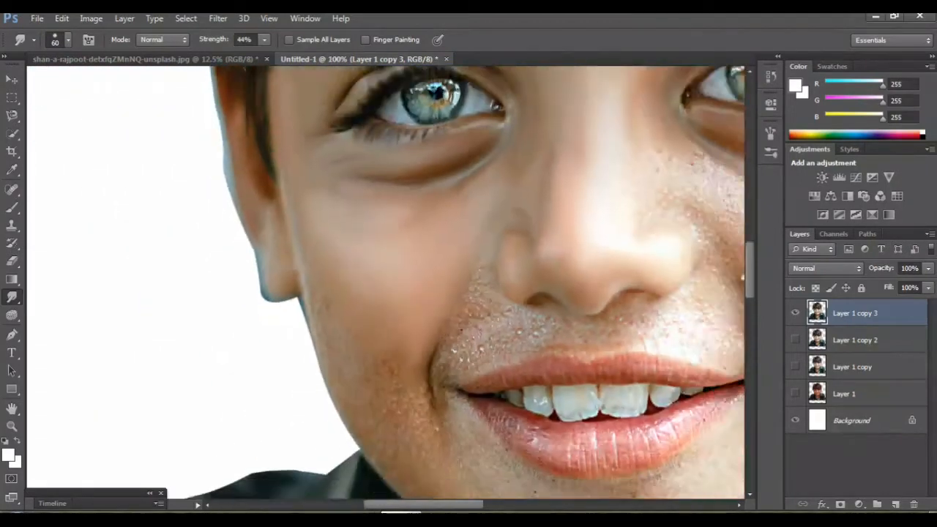
pyautogui.hotkey('ctrl', '+')
pyautogui.hotkey('ctrl', '+')
pyautogui.hotkey('ctrl', '+')
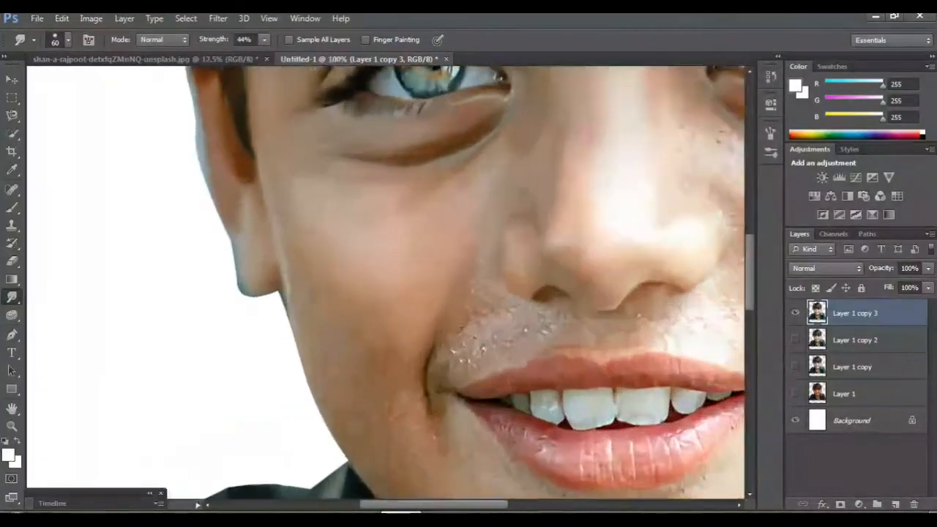
pyautogui.scroll(-3, 386, 282)
pyautogui.scroll(-1, 386, 282)
pyautogui.scroll(1, 386, 281)
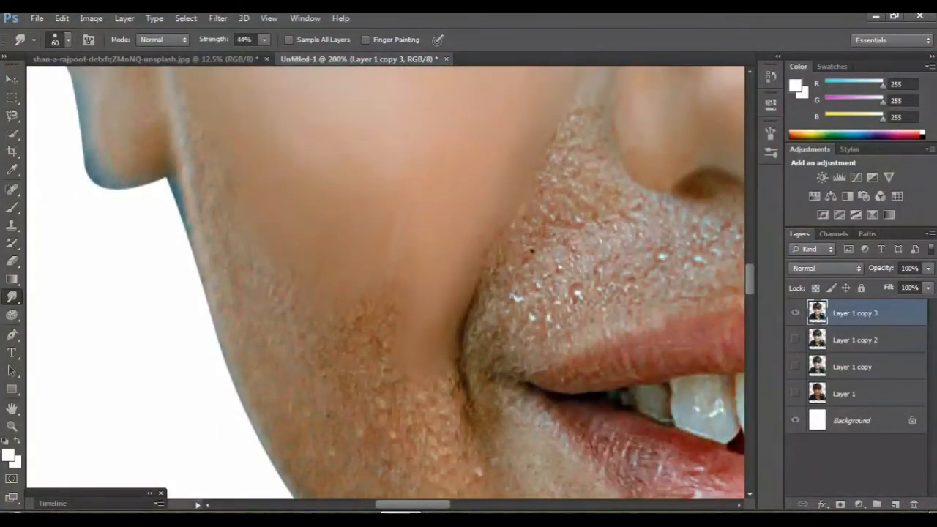
# Smudge the rough lower cheek between the mouth corner and the jawline on the image's left side
pyautogui.moveTo(253, 293); pyautogui.dragTo(286, 421)
pyautogui.scroll(2, 385, 282)
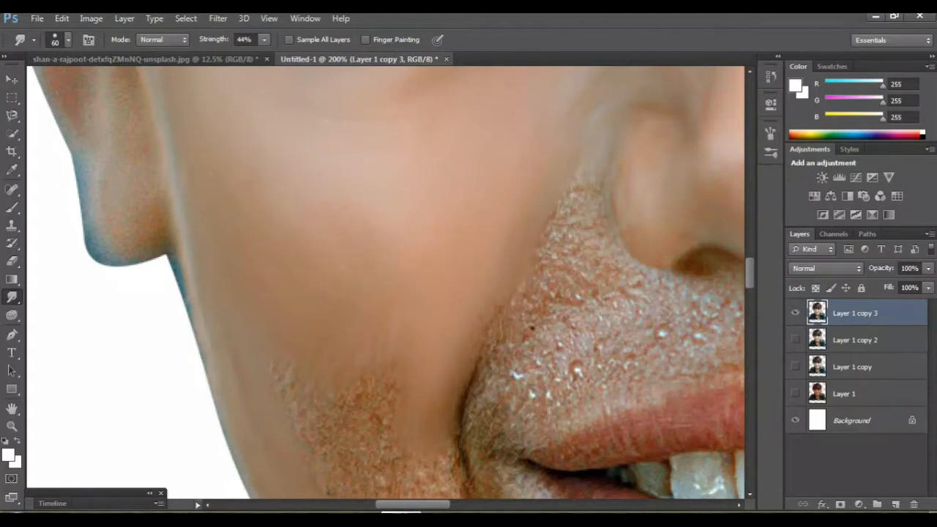
pyautogui.scroll(-4, 386, 282)
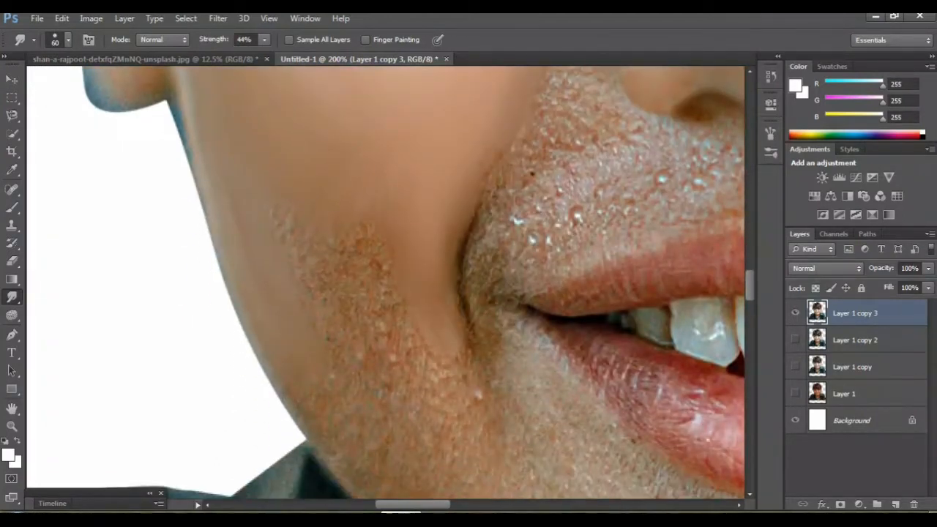
pyautogui.scroll(-2, 386, 282)
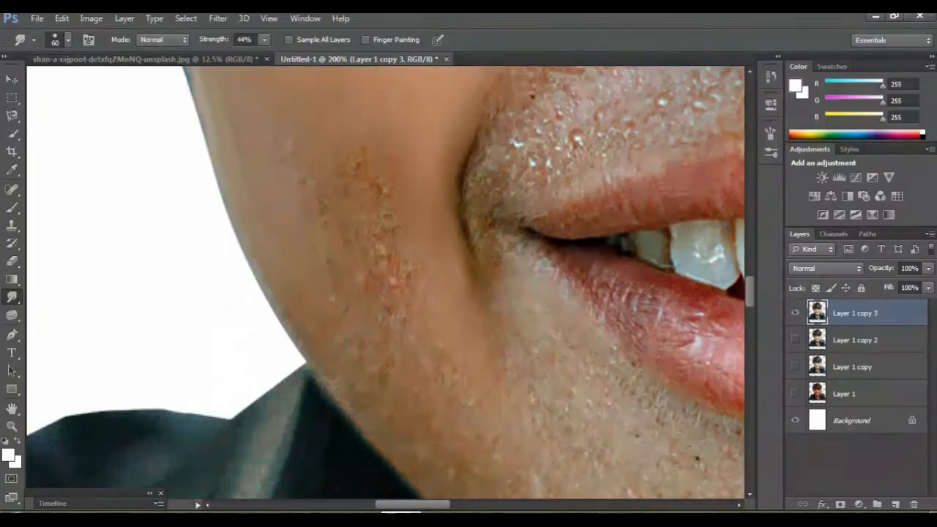
pyautogui.scroll(2, 386, 282)
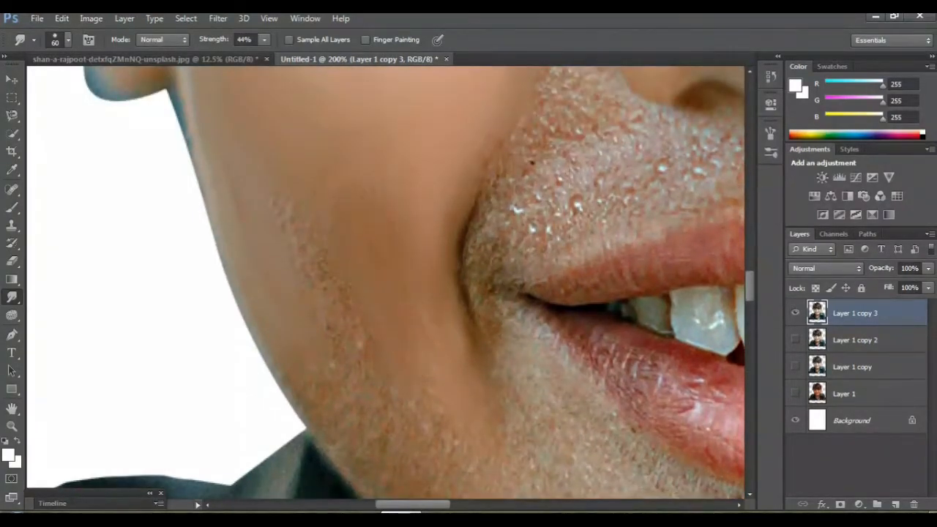
pyautogui.moveTo(375, 216); pyautogui.dragTo(368, 185)
pyautogui.scroll(5, 386, 282)
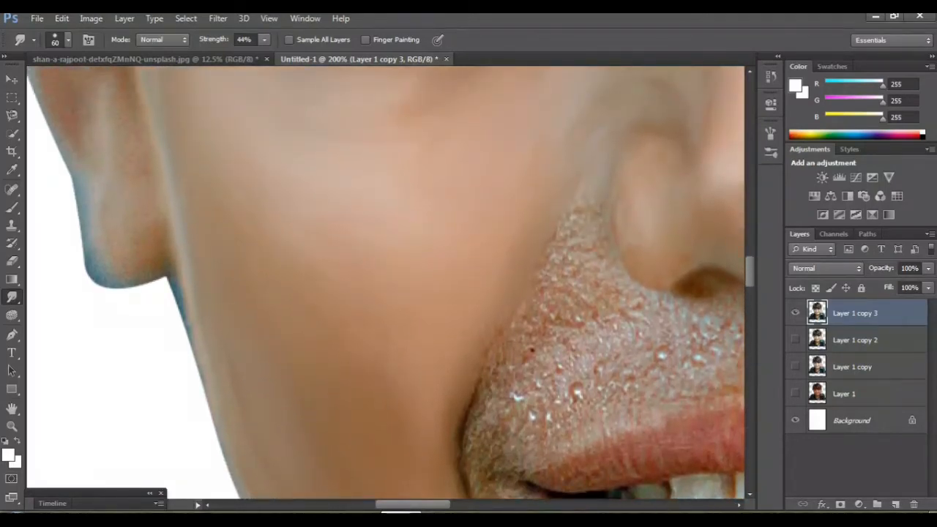
# Examine the smoothed cheek, the skin above the upper lip and the cheek on the image's right side at different magnifications
pyautogui.hotkey('ctrl', '-')
pyautogui.hotkey('ctrl', '-')
pyautogui.hotkey('ctrl', '-')
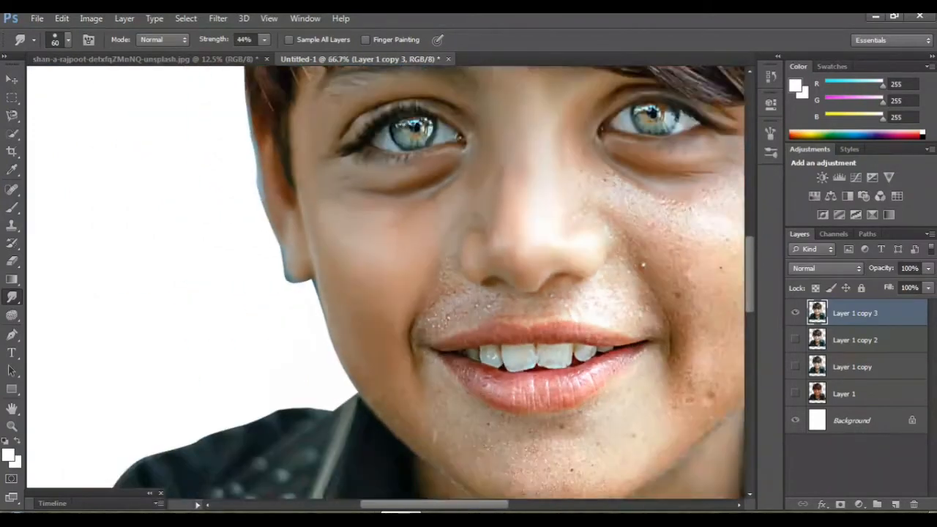
pyautogui.hotkey('ctrl', '+')
pyautogui.hotkey('ctrl', '+')
pyautogui.hotkey('ctrl', '+')
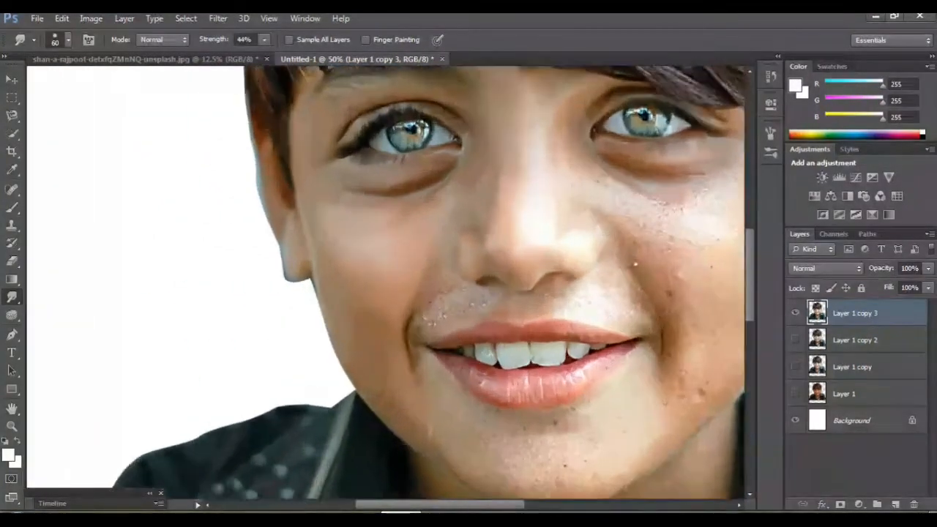
pyautogui.scroll(-7, 386, 282)
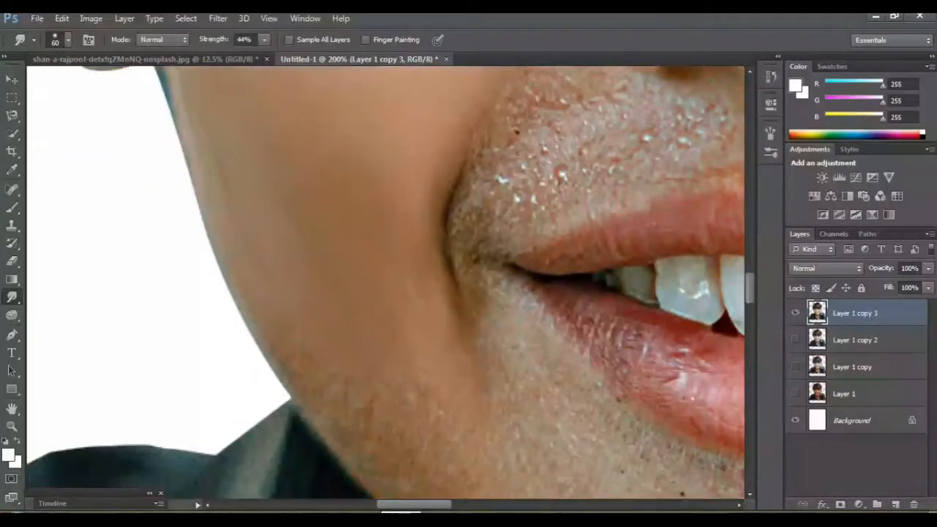
pyautogui.moveTo(505, 146); pyautogui.dragTo(263, 435)
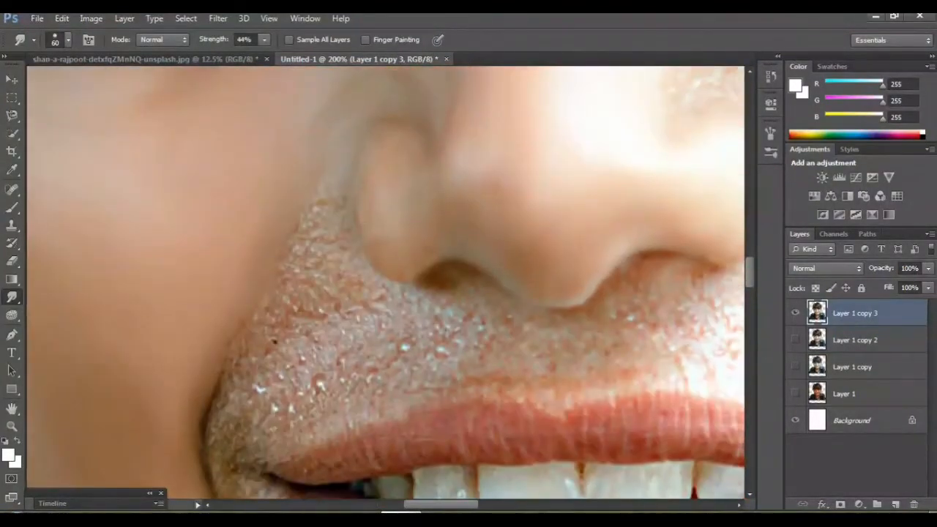
pyautogui.hscroll(4, 386, 282)
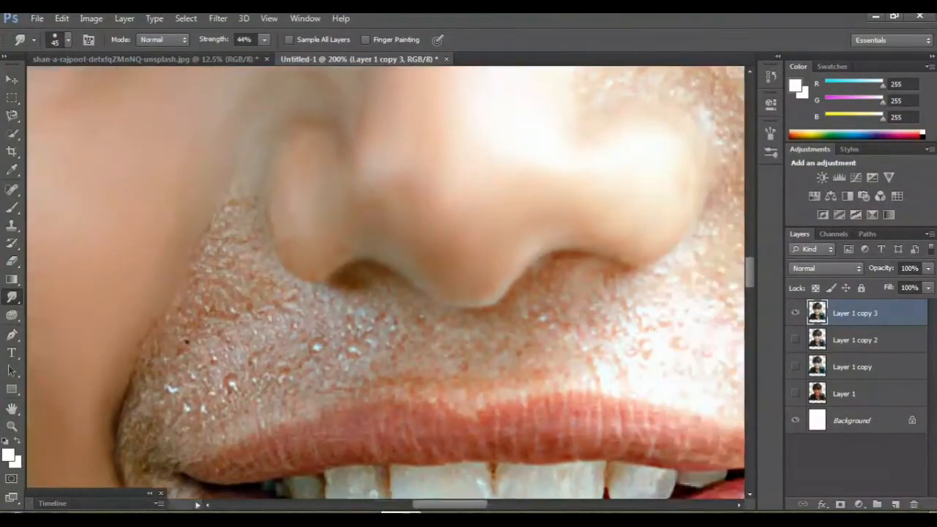
pyautogui.hotkey('ctrl', '-')
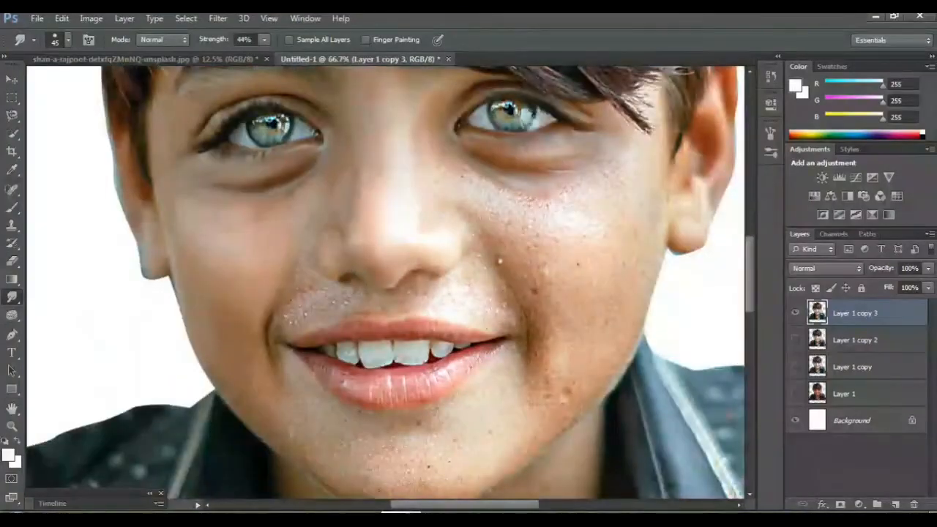
pyautogui.hscroll(4, 386, 282)
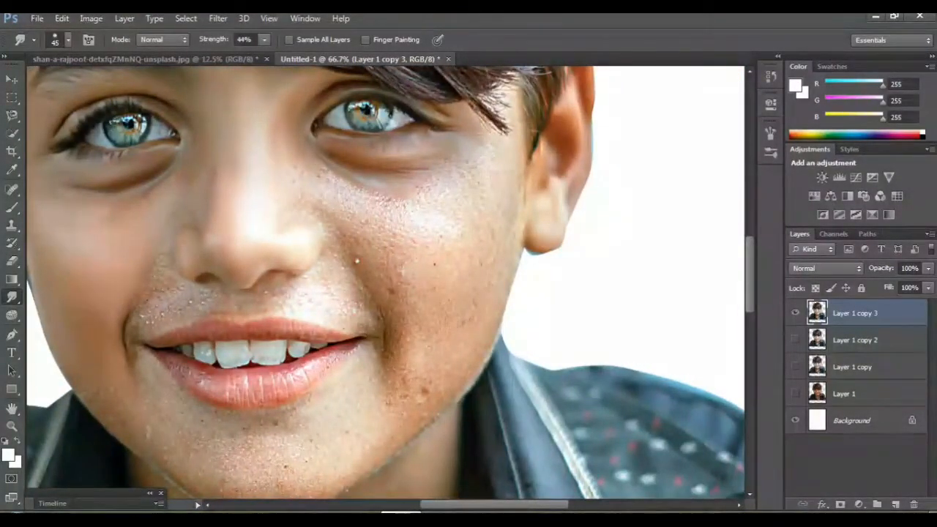
pyautogui.scroll(-1, 386, 282)
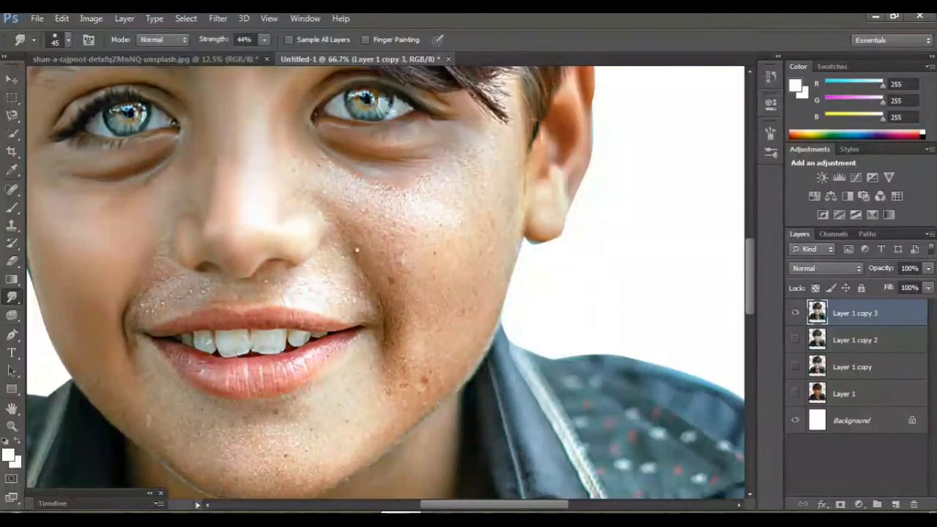
# Smudge the skin beside the nose, below the inner eye corner and along the cheek fold on the image's right side, using brush size 45
pyautogui.hotkey('ctrl', '+')
pyautogui.hotkey('ctrl', '+')
pyautogui.scroll(4, 386, 282)
pyautogui.moveTo(310, 314); pyautogui.dragTo(508, 468)
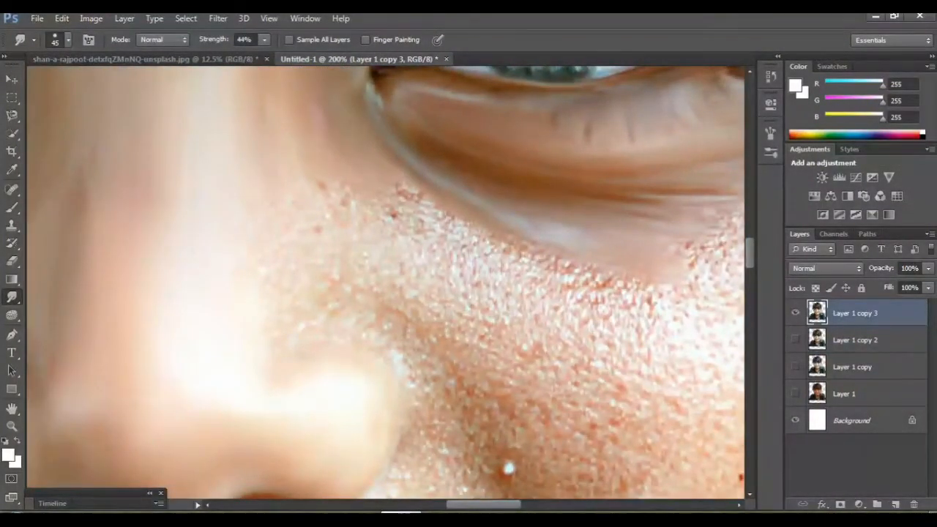
pyautogui.moveTo(343, 181)
pyautogui.mouseDown()
pyautogui.moveTo(465, 329)
pyautogui.moveTo(404, 281)
pyautogui.moveTo(503, 330)
pyautogui.mouseUp()
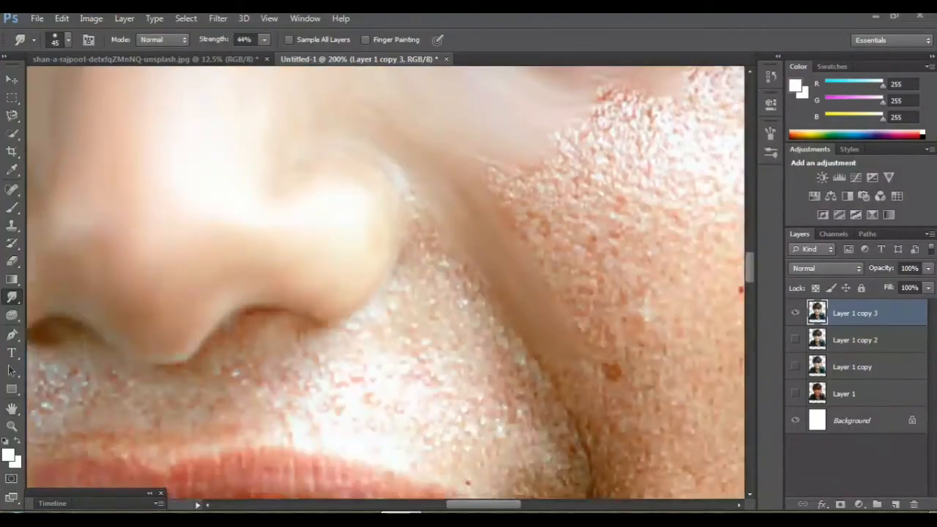
pyautogui.hscroll(3, 386, 282)
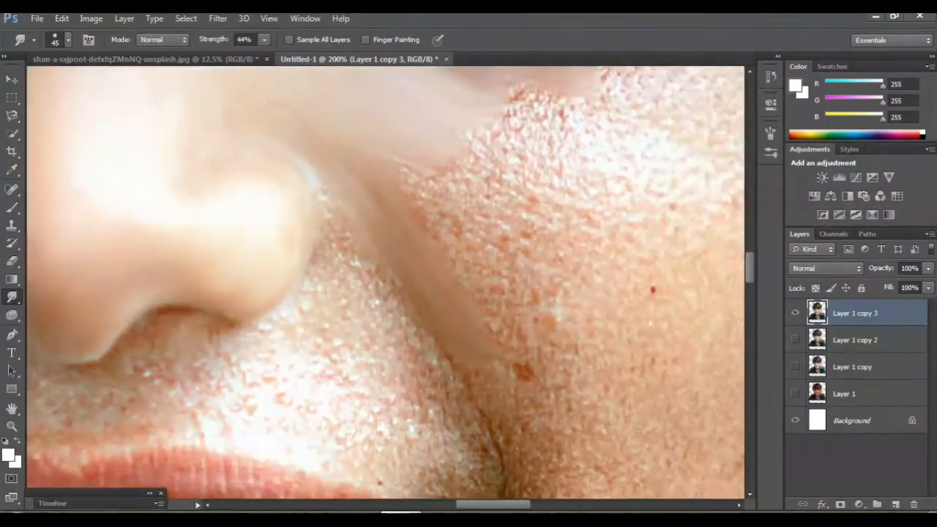
pyautogui.scroll(2, 386, 282)
pyautogui.moveTo(429, 242)
pyautogui.mouseDown()
pyautogui.moveTo(438, 284)
pyautogui.moveTo(522, 401)
pyautogui.mouseUp()
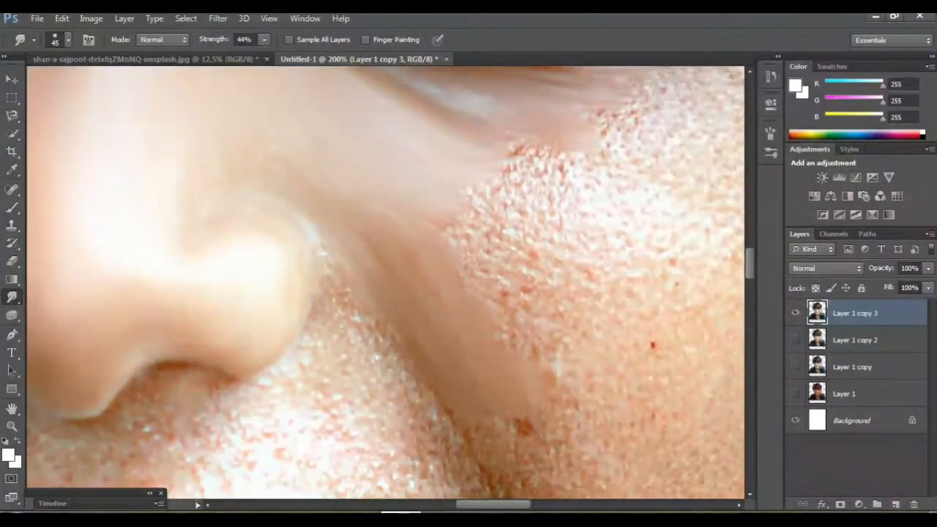
# Enlarge the smudge brush to 60 and smooth the lower cheek fold and the bright cheek highlight on the image's right side
pyautogui.hotkey('ctrl', '-')
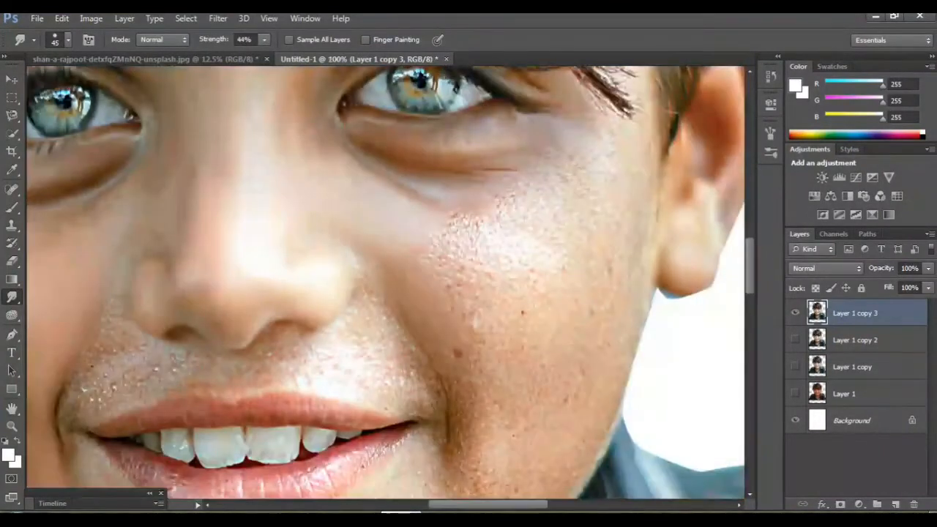
pyautogui.hscroll(2, 386, 282)
pyautogui.scroll(-3, 386, 282)
pyautogui.press(']')
pyautogui.press(']')
pyautogui.moveTo(396, 213); pyautogui.dragTo(410, 352)
pyautogui.scroll(2, 386, 281)
pyautogui.scroll(3, 386, 282)
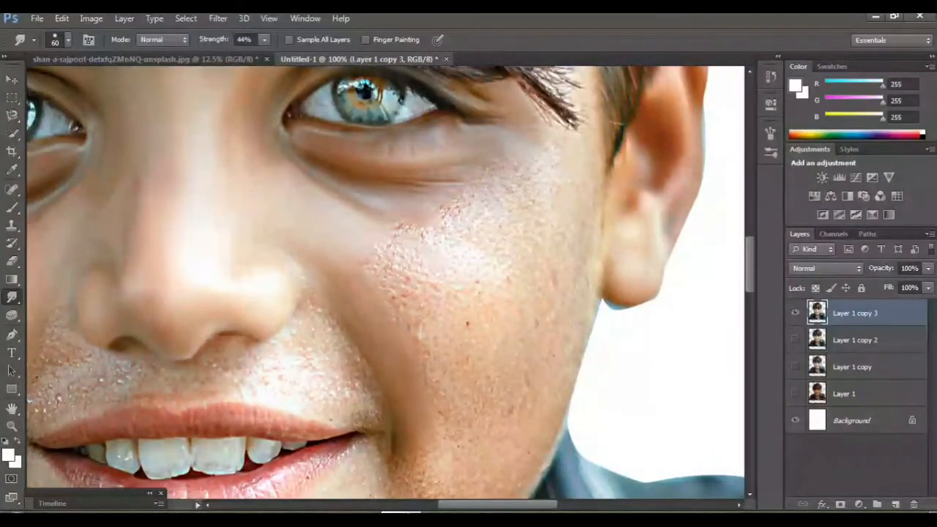
pyautogui.moveTo(386, 236); pyautogui.dragTo(433, 236)
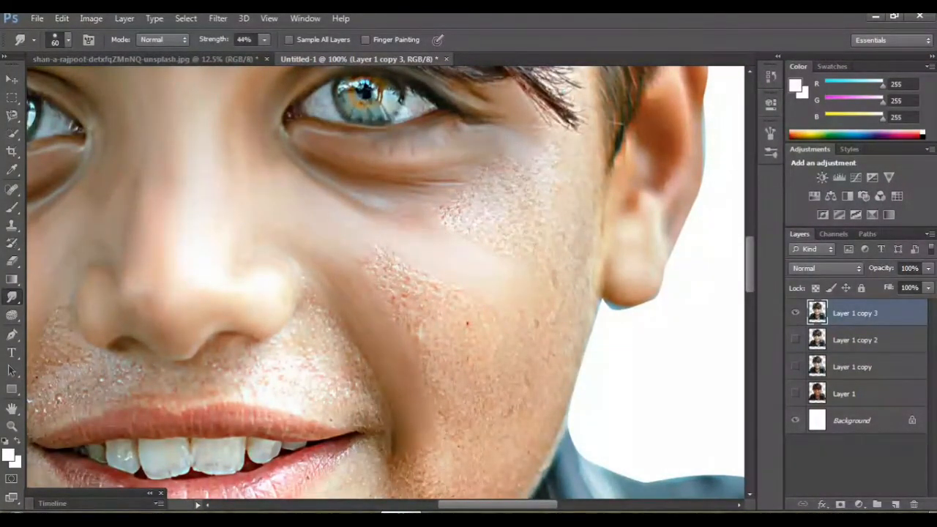
# Smooth the remaining middle and outer cheek up to the temple on the image's right side, enlarging the smudge brush to 80
pyautogui.scroll(3, 386, 282)
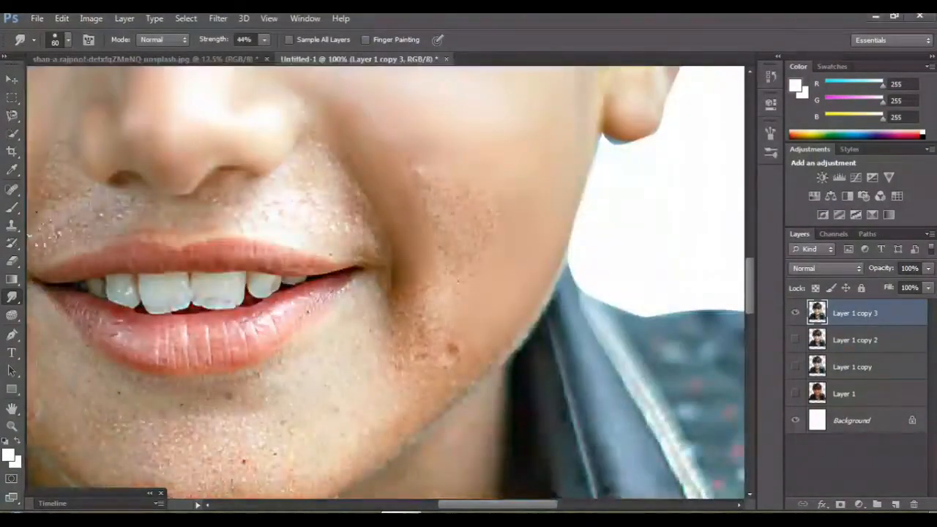
pyautogui.scroll(1, 386, 282)
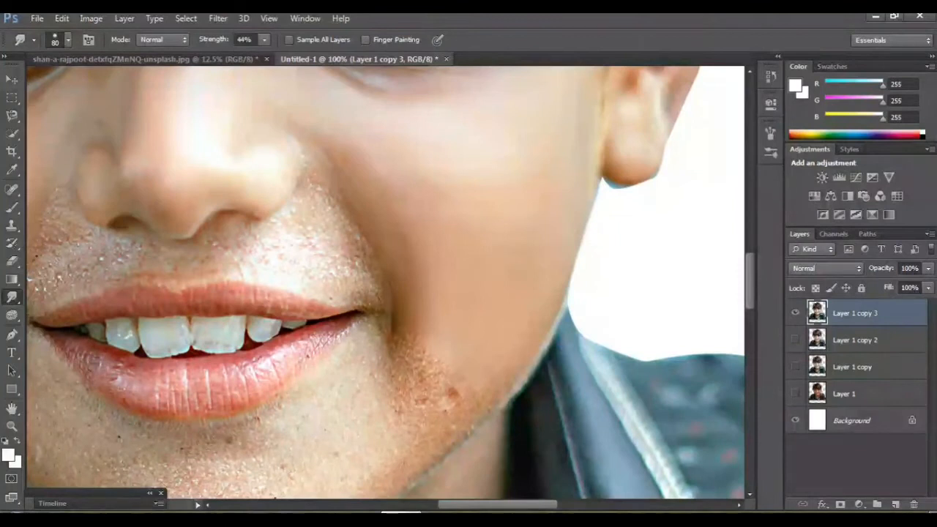
pyautogui.scroll(3, 386, 282)
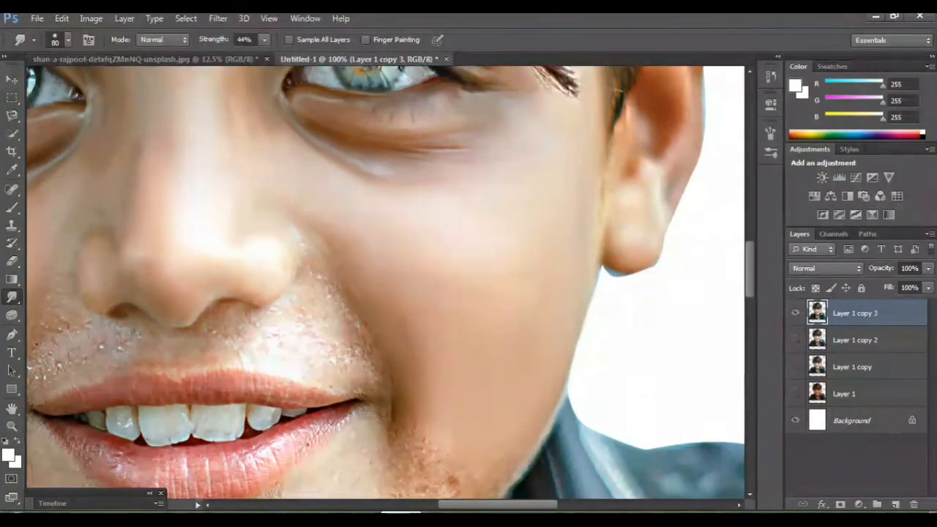
# Smudge the lower cheek beside the mouth corner on the image's right side and the lower chin along the jawline
pyautogui.hotkey('ctrl', '-')
pyautogui.hotkey('ctrl', '-')
pyautogui.hotkey('ctrl', '-')
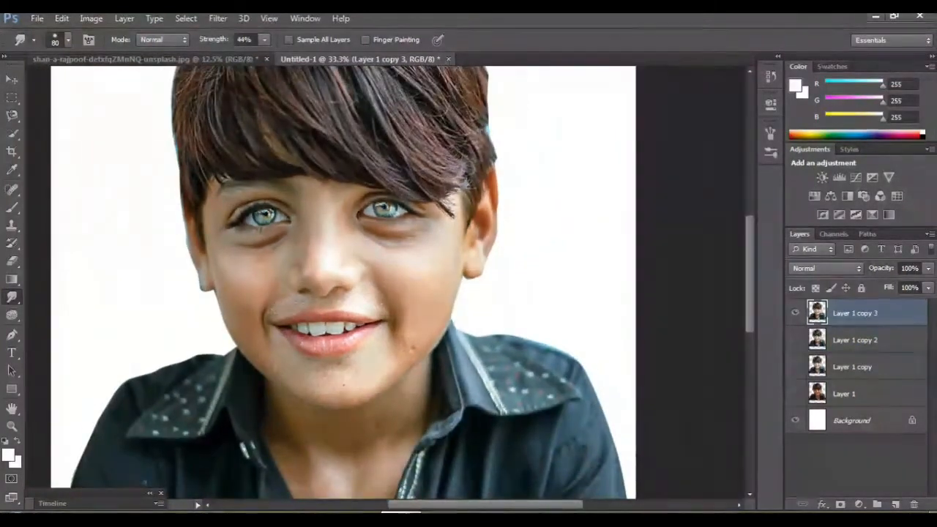
pyautogui.hotkey('ctrl', '+')
pyautogui.hotkey('ctrl', '+')
pyautogui.hotkey('ctrl', '+')
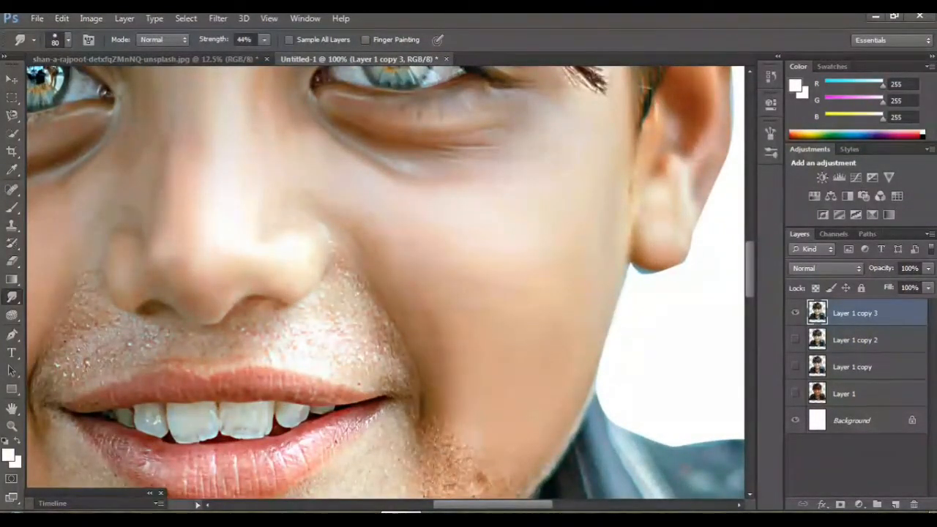
pyautogui.moveTo(411, 366); pyautogui.dragTo(444, 145)
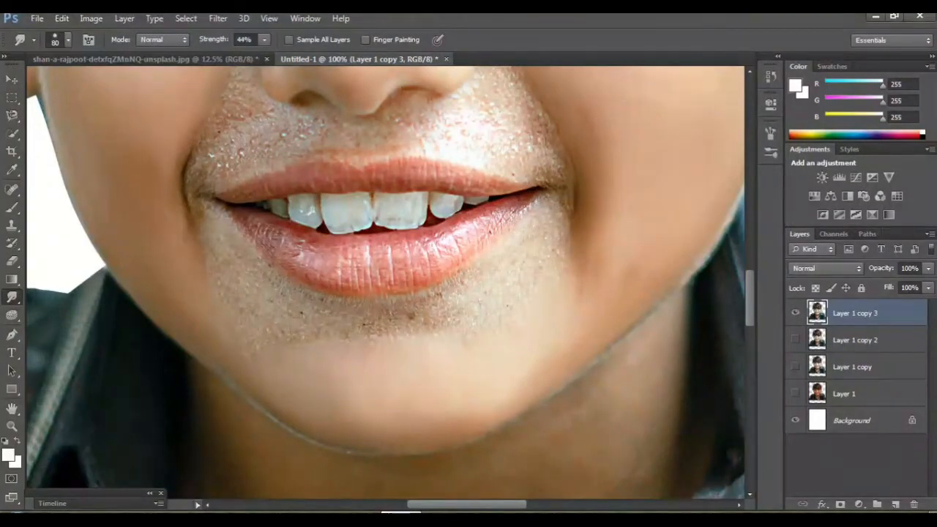
# Smudge the textured skin directly beneath the lower lip, from one mouth corner to the other, with the size 80 brush
pyautogui.hotkey('ctrl', '-')
pyautogui.hotkey('ctrl', '-')
pyautogui.hotkey('ctrl', '-')
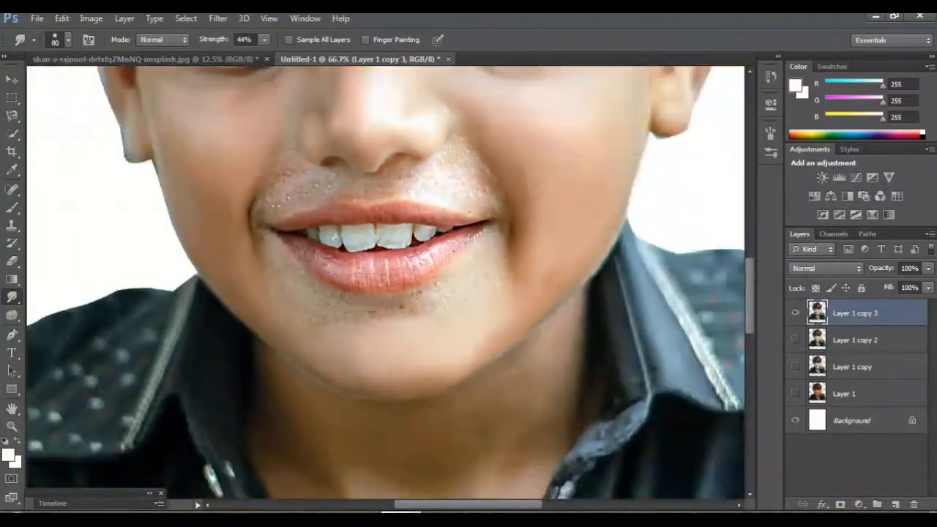
pyautogui.hotkey('ctrl', '+')
pyautogui.hotkey('ctrl', '+')
pyautogui.hotkey('ctrl', '+')
pyautogui.hotkey('ctrl', '+')
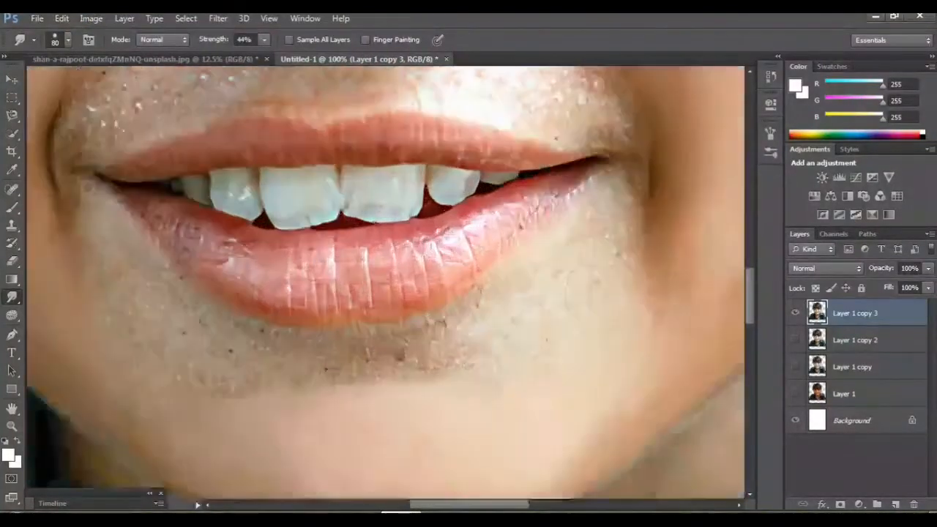
pyautogui.hotkey('ctrl', '+')
pyautogui.moveTo(454, 278); pyautogui.dragTo(304, 288)
pyautogui.moveTo(561, 300); pyautogui.dragTo(539, 256)
pyautogui.moveTo(577, 286)
pyautogui.mouseDown()
pyautogui.moveTo(520, 223)
pyautogui.moveTo(521, 190)
pyautogui.mouseUp()
pyautogui.moveTo(494, 273)
pyautogui.mouseDown()
pyautogui.moveTo(441, 295)
pyautogui.moveTo(562, 295)
pyautogui.mouseUp()
pyautogui.moveTo(611, 333); pyautogui.dragTo(545, 399)
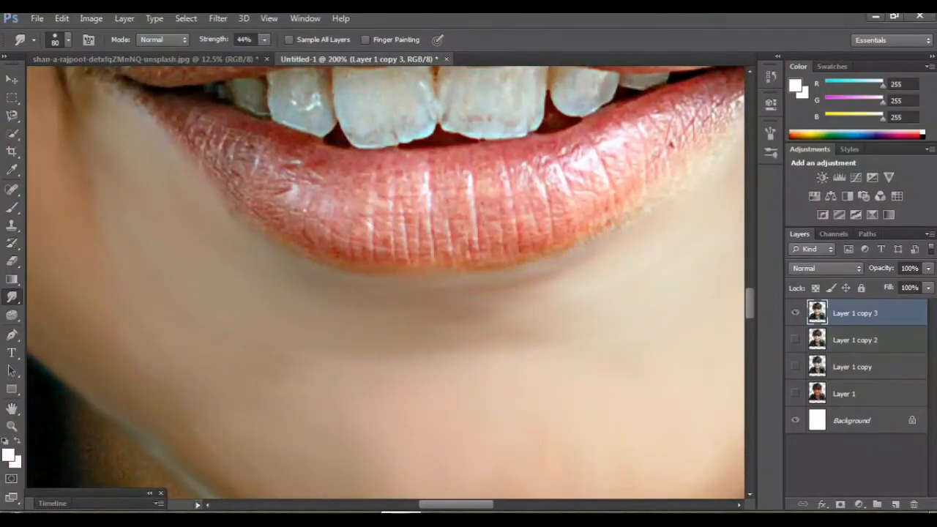
# Examine the smoothed chin, the lips and the skin between the nose and upper lip at different magnifications
pyautogui.hotkey('ctrl', '-')
pyautogui.scroll(1, 386, 283)
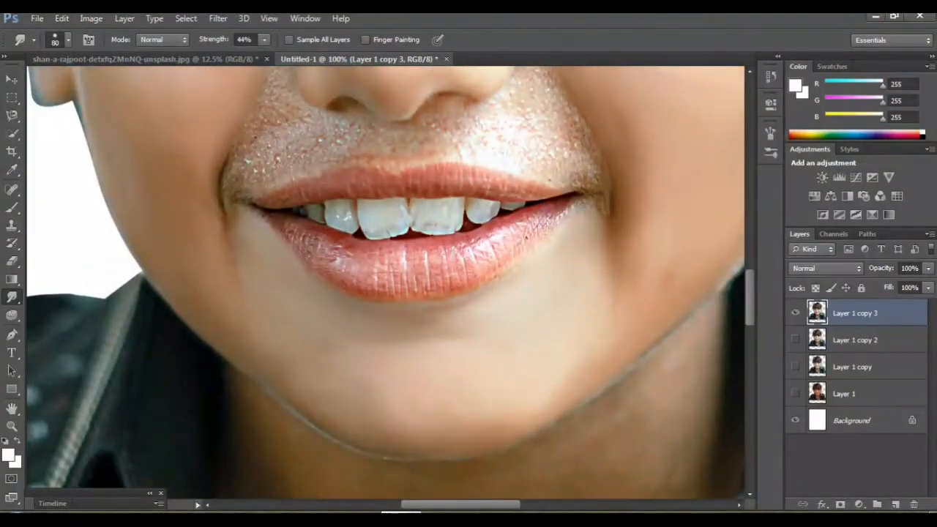
pyautogui.hotkey('ctrl', '-')
pyautogui.hotkey('ctrl', '-')
pyautogui.hotkey('ctrl', '-')
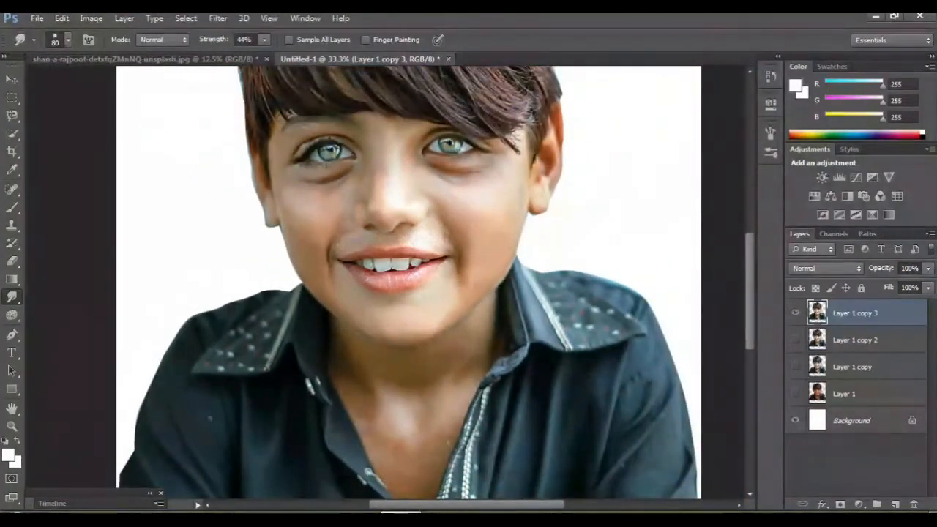
pyautogui.hotkey('ctrl', '+')
pyautogui.hotkey('ctrl', '+')
pyautogui.hotkey('ctrl', '+')
pyautogui.hotkey('ctrl', '+')
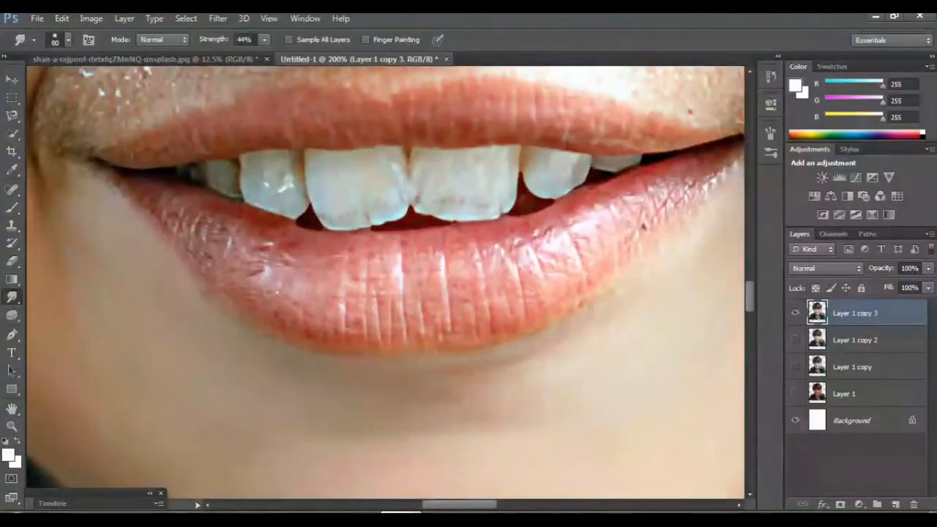
pyautogui.hotkey('ctrl', '-')
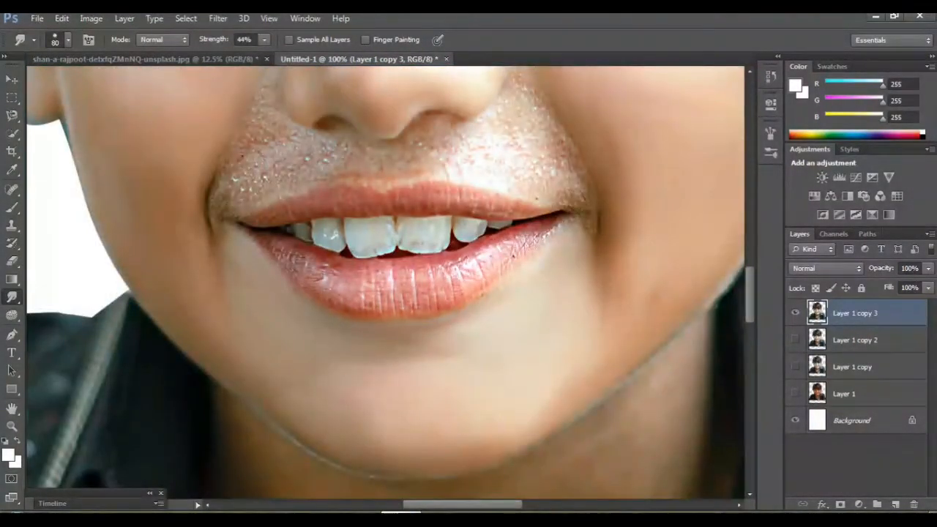
pyautogui.scroll(4, 386, 282)
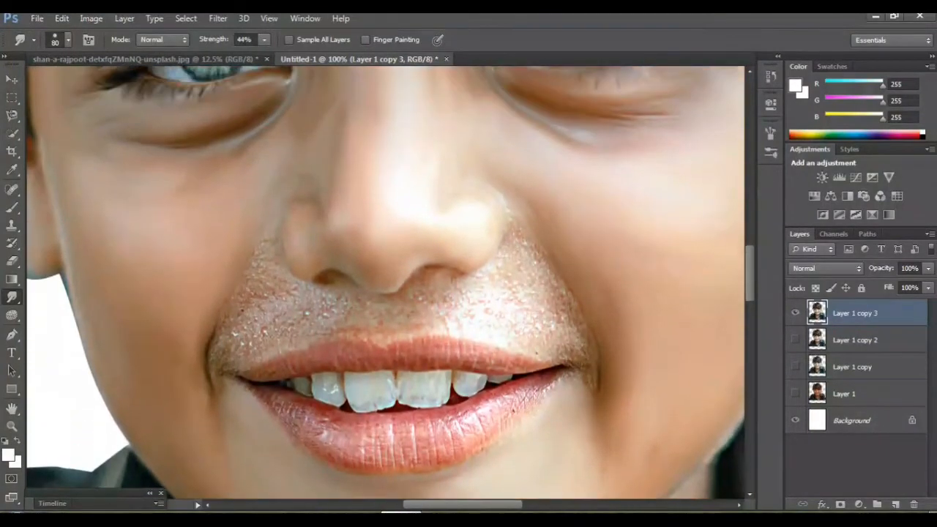
pyautogui.hotkey('ctrl', '+')
pyautogui.hscroll(-3, 386, 282)
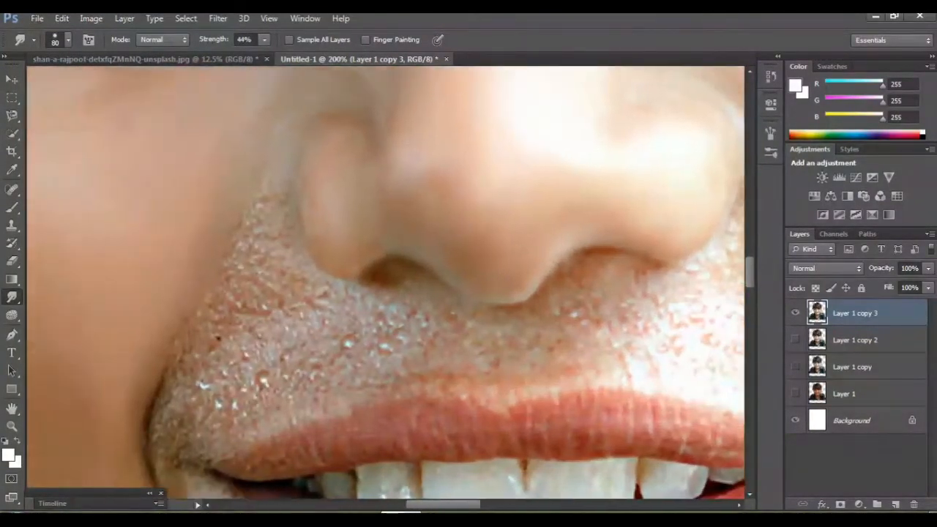
# Smudge the textured skin between the nose and upper lip, using brush sizes between 45 and 60
pyautogui.moveTo(386, 315); pyautogui.dragTo(441, 248)
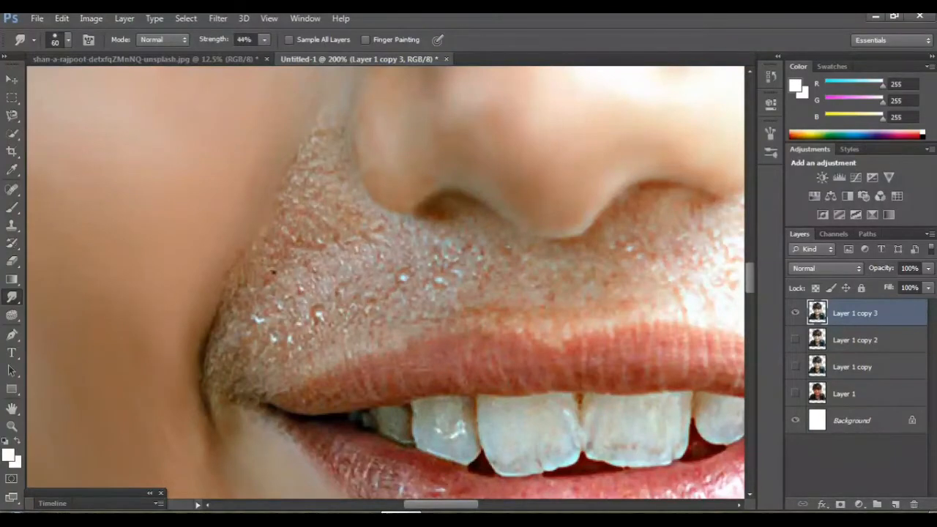
pyautogui.moveTo(334, 147); pyautogui.dragTo(339, 179)
pyautogui.moveTo(312, 138); pyautogui.dragTo(300, 183)
pyautogui.moveTo(341, 210)
pyautogui.mouseDown()
pyautogui.moveTo(333, 237)
pyautogui.moveTo(286, 228)
pyautogui.mouseUp()
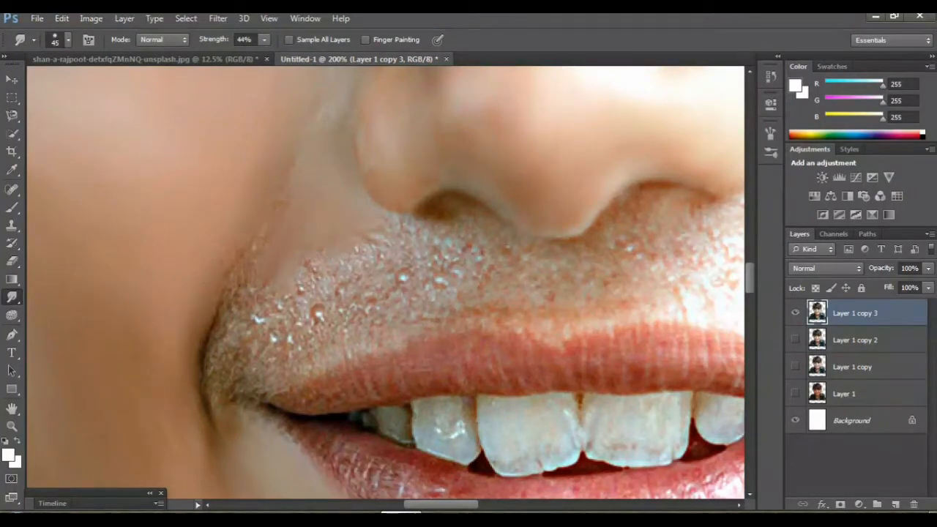
pyautogui.moveTo(623, 274); pyautogui.dragTo(238, 297)
pyautogui.moveTo(446, 306); pyautogui.dragTo(356, 305)
pyautogui.moveTo(443, 280); pyautogui.dragTo(319, 271)
pyautogui.moveTo(428, 250); pyautogui.dragTo(366, 246)
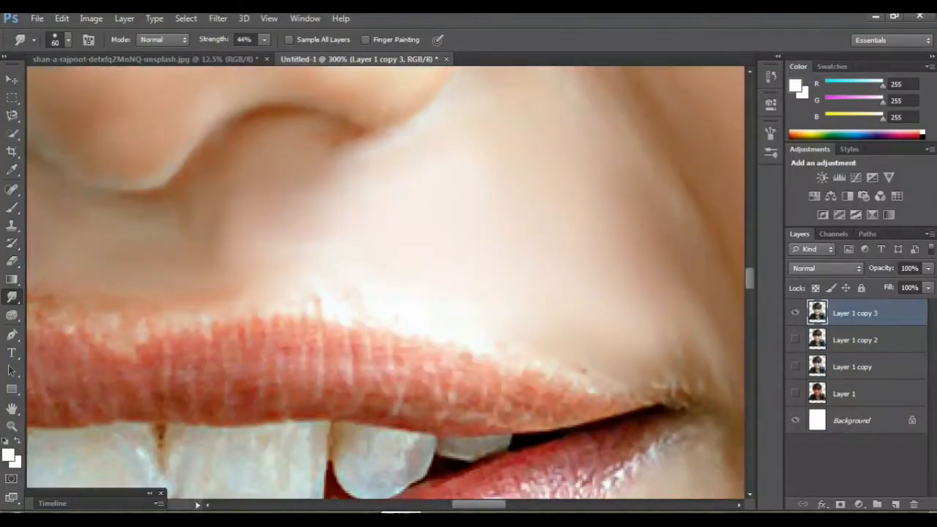
# Compare the smudged face on Layer 1 copy 3 with the unsmudged Layer 1 copy by toggling their visibility
pyautogui.hotkey('ctrl', '-')
pyautogui.hotkey('ctrl', '-')
pyautogui.hotkey('ctrl', '-')
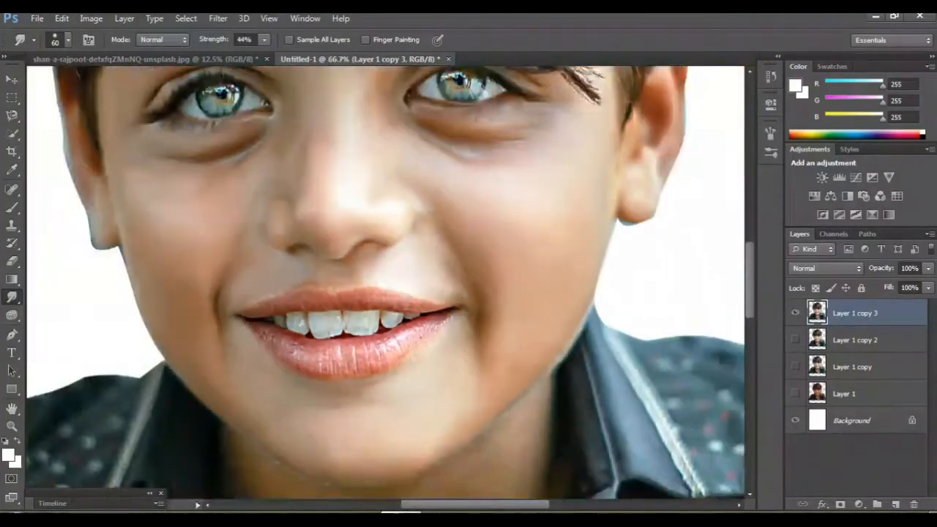
pyautogui.hotkey('ctrl', '-')
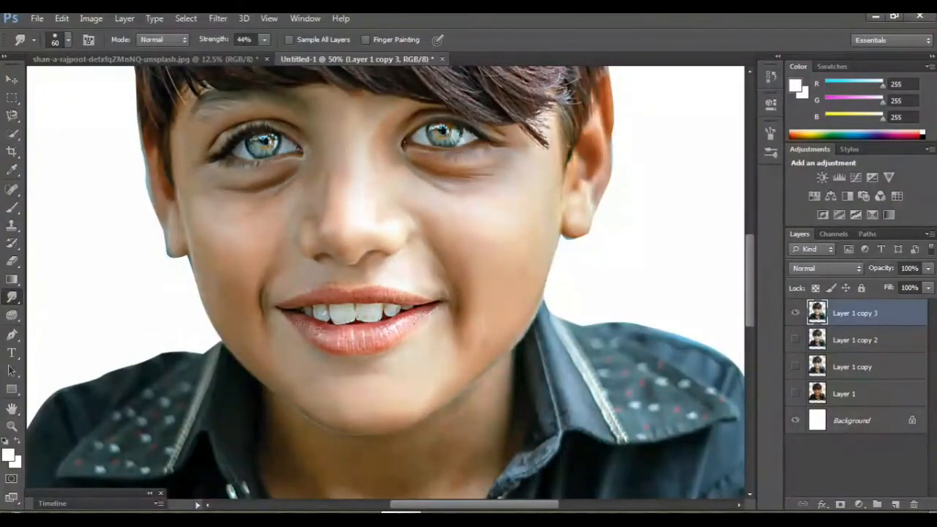
pyautogui.click(796, 313)
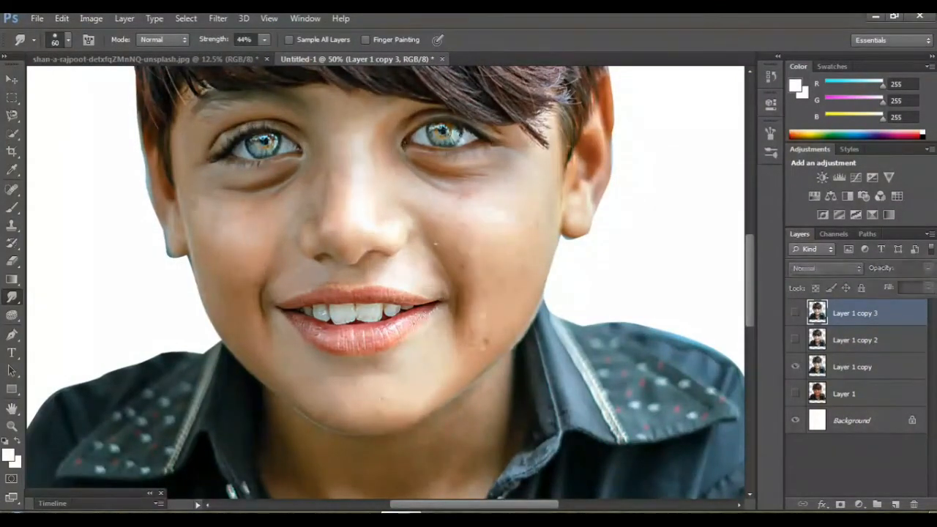
pyautogui.click(796, 313)
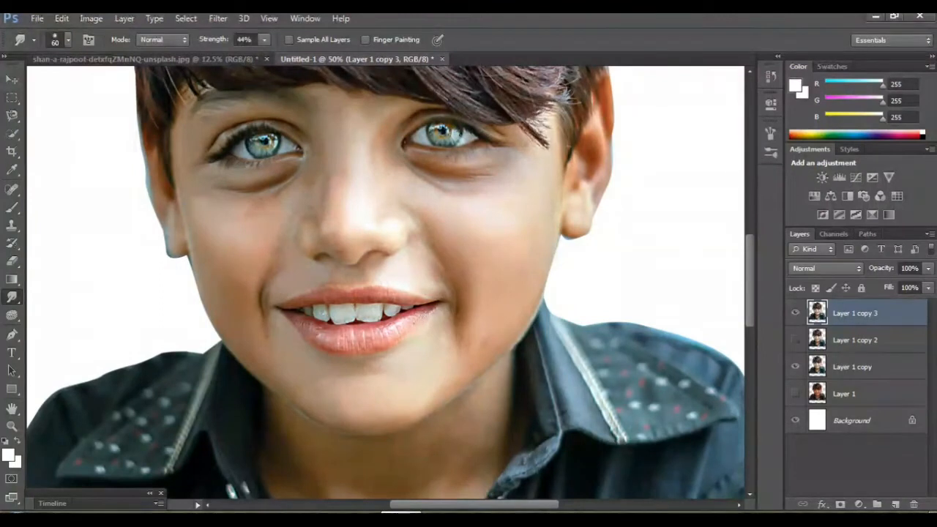
pyautogui.click(796, 367)
# Enlarge the smudge brush to 150 and smudge the middle fringe along the strands toward the temple on the image's right side
pyautogui.scroll(5, 386, 282)
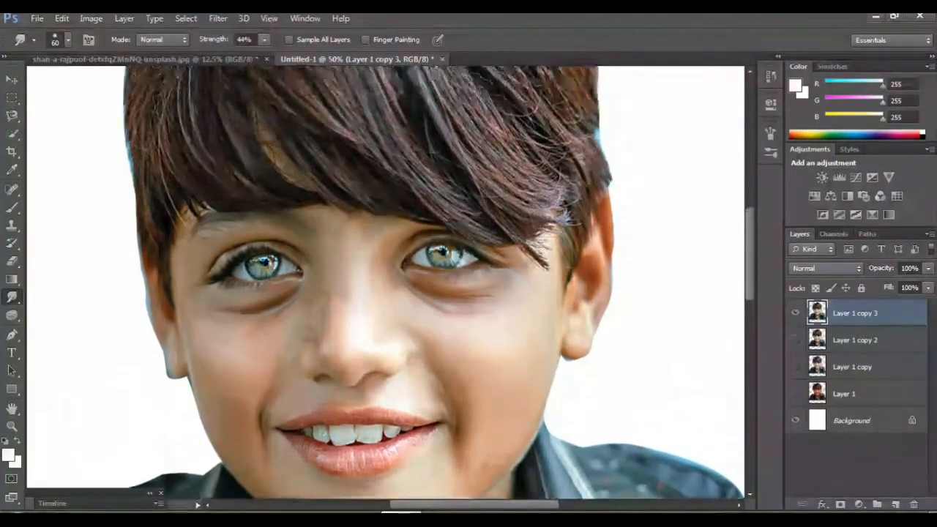
pyautogui.scroll(3, 386, 282)
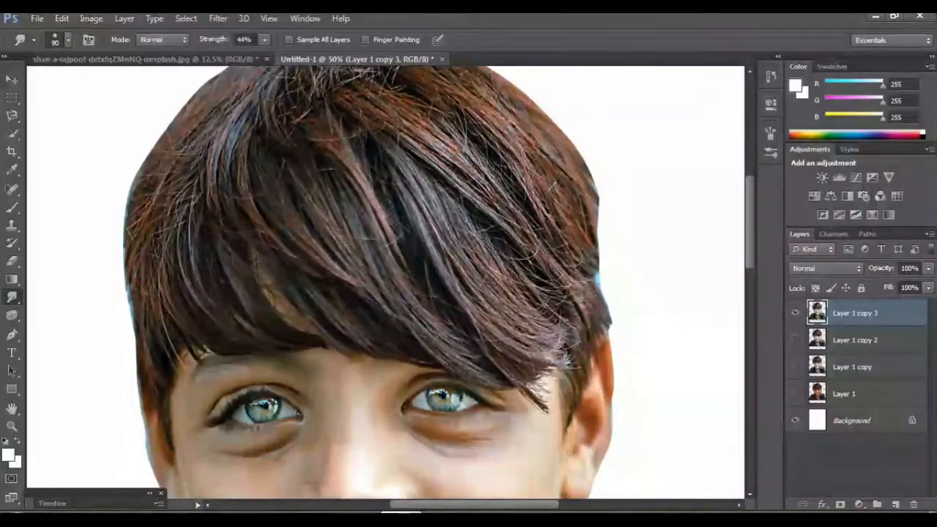
pyautogui.scroll(-1, 386, 282)
pyautogui.press(']')
pyautogui.press(']')
pyautogui.press(']')
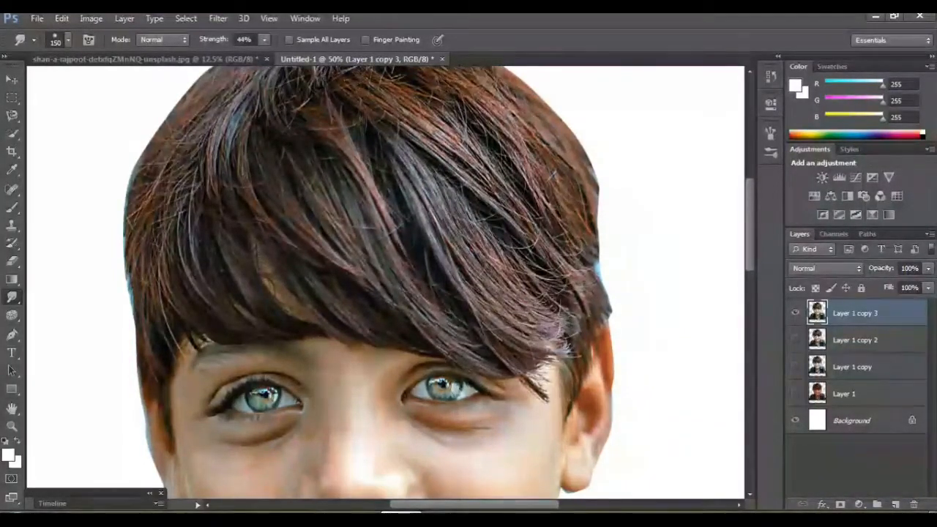
pyautogui.hscroll(1, 386, 282)
pyautogui.scroll(2, 385, 282)
pyautogui.scroll(-1, 386, 282)
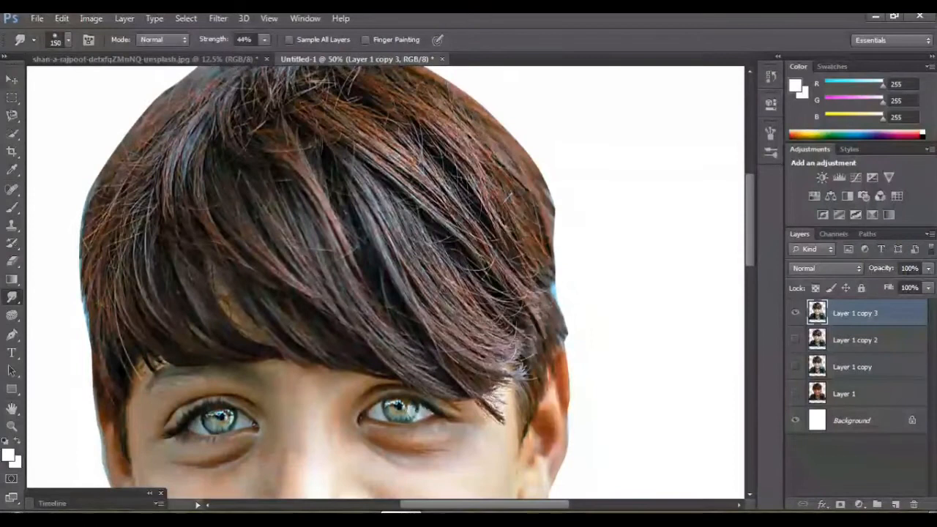
pyautogui.hotkey('ctrl', '+')
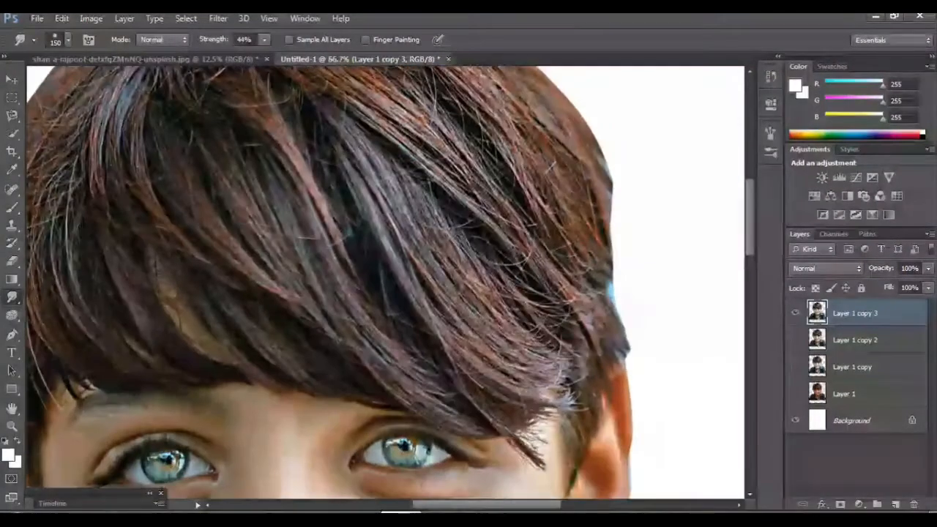
pyautogui.scroll(-2, 386, 282)
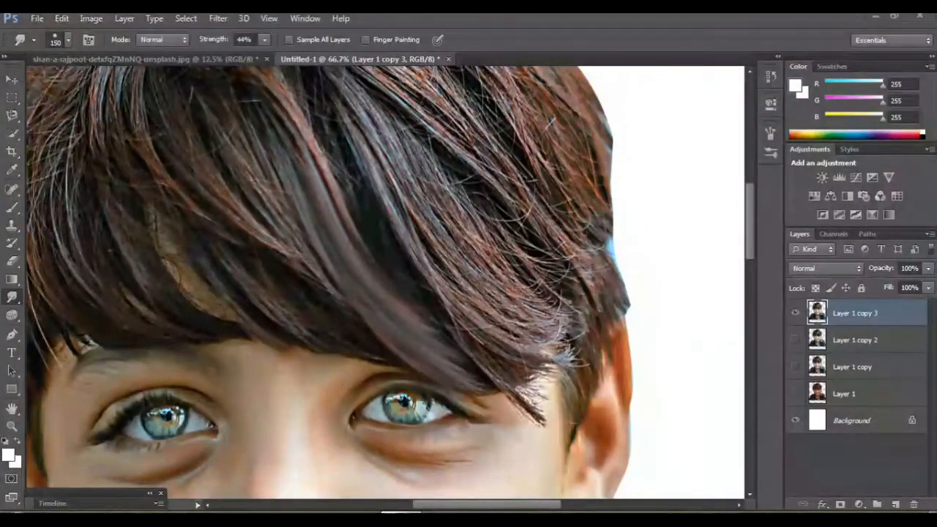
pyautogui.scroll(1, 386, 282)
pyautogui.moveTo(276, 102); pyautogui.dragTo(319, 218)
pyautogui.moveTo(256, 157); pyautogui.dragTo(331, 271)
pyautogui.moveTo(453, 227)
pyautogui.mouseDown()
pyautogui.moveTo(506, 311)
pyautogui.moveTo(573, 355)
pyautogui.mouseUp()
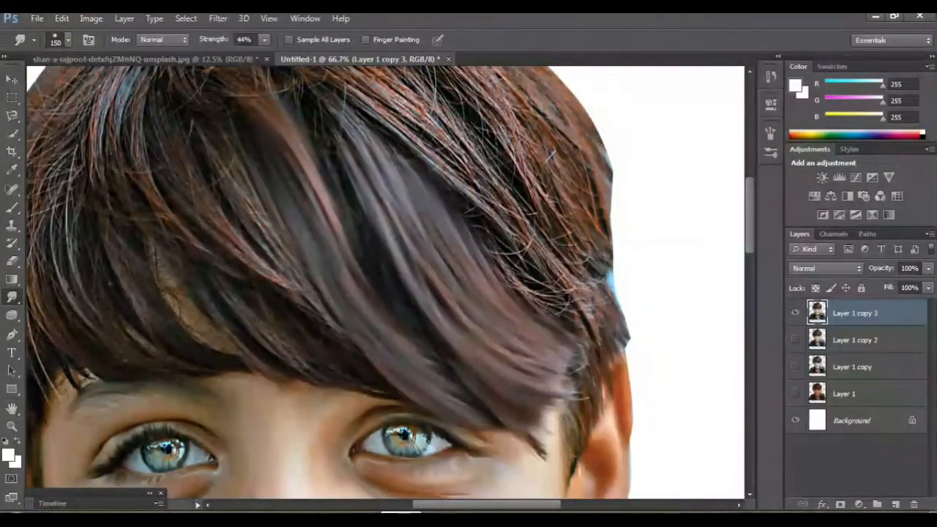
pyautogui.moveTo(501, 258); pyautogui.dragTo(568, 334)
pyautogui.moveTo(345, 233)
pyautogui.mouseDown()
pyautogui.moveTo(368, 283)
pyautogui.moveTo(421, 355)
pyautogui.mouseUp()
pyautogui.moveTo(366, 293); pyautogui.dragTo(421, 326)
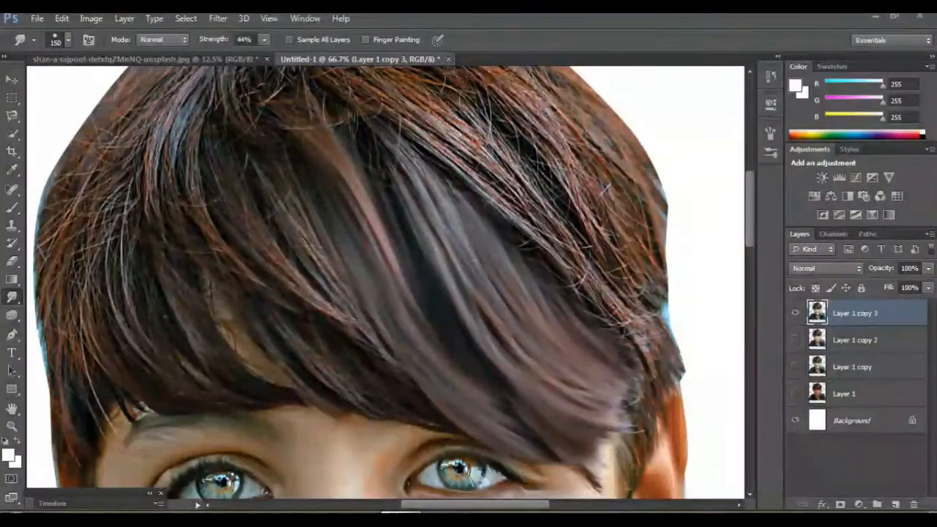
# Smudge the fringe strands above the eye on the image's left side, following their downward curve
pyautogui.moveTo(257, 164); pyautogui.dragTo(356, 322)
pyautogui.moveTo(234, 293); pyautogui.dragTo(327, 390)
pyautogui.moveTo(168, 293); pyautogui.dragTo(231, 385)
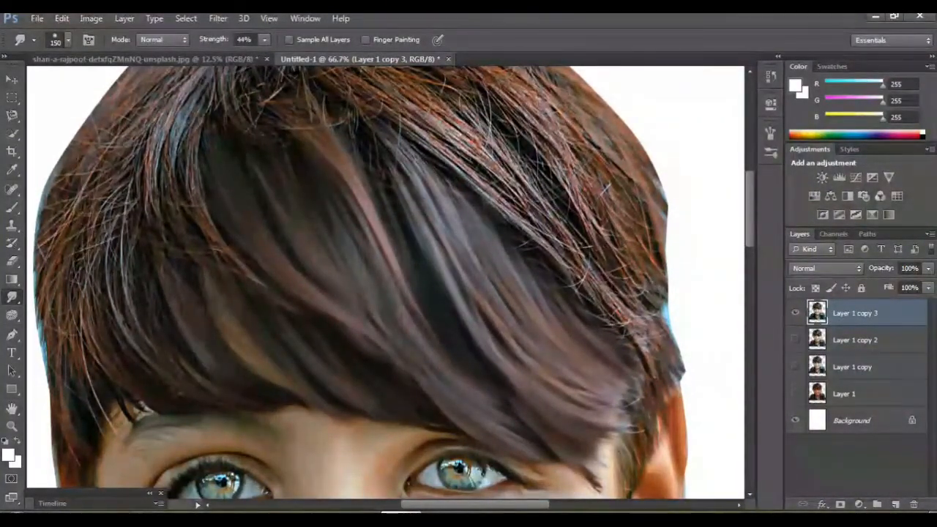
pyautogui.moveTo(141, 275); pyautogui.dragTo(183, 373)
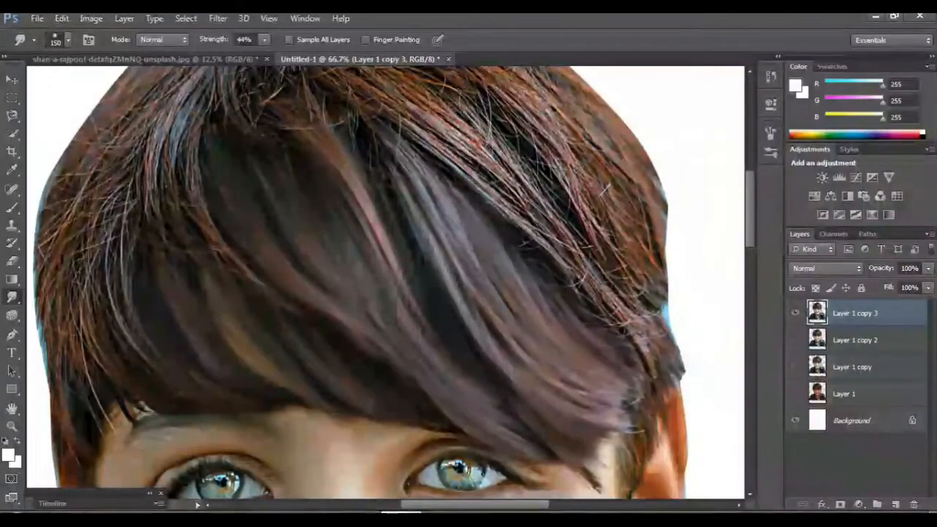
# Smudge the outer hair on the image's left side downward from beside the fringe to the sideburn
pyautogui.hscroll(-2, 386, 282)
pyautogui.moveTo(175, 207)
pyautogui.mouseDown()
pyautogui.moveTo(170, 279)
pyautogui.moveTo(189, 347)
pyautogui.moveTo(214, 380)
pyautogui.mouseUp()
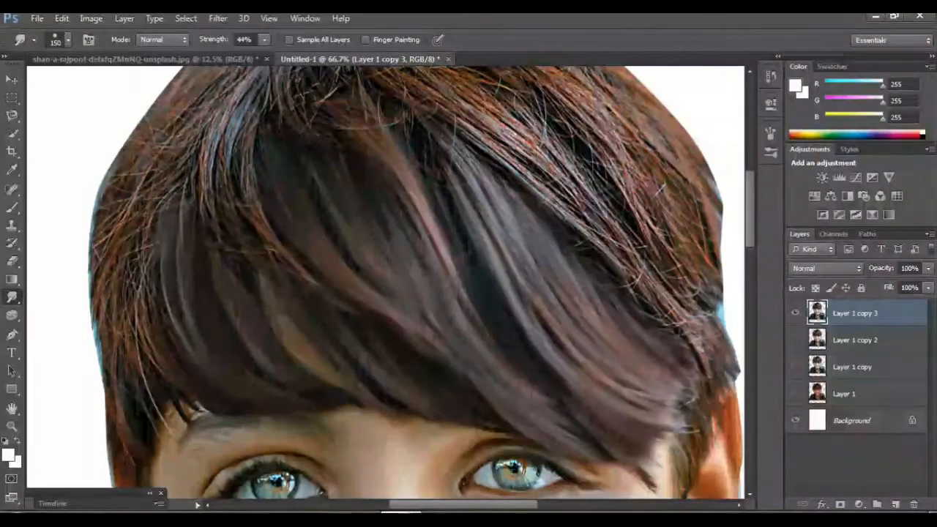
pyautogui.scroll(-1, 386, 282)
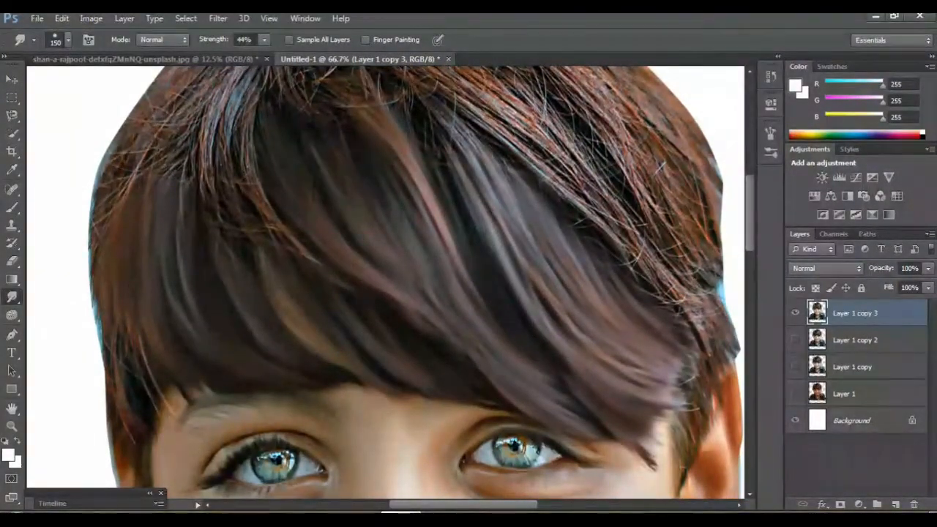
pyautogui.scroll(-2, 386, 282)
pyautogui.moveTo(135, 290); pyautogui.dragTo(168, 363)
pyautogui.moveTo(109, 302); pyautogui.dragTo(142, 432)
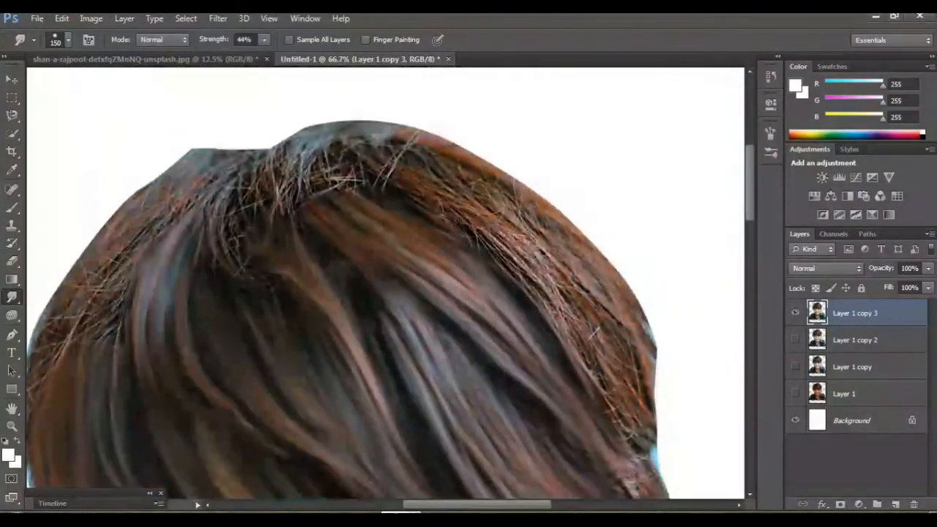
# Smudge the crown hair from the parting down both outer sides of the head, following the strand direction
pyautogui.moveTo(423, 198)
pyautogui.mouseDown()
pyautogui.moveTo(463, 216)
pyautogui.moveTo(562, 315)
pyautogui.moveTo(643, 440)
pyautogui.mouseUp()
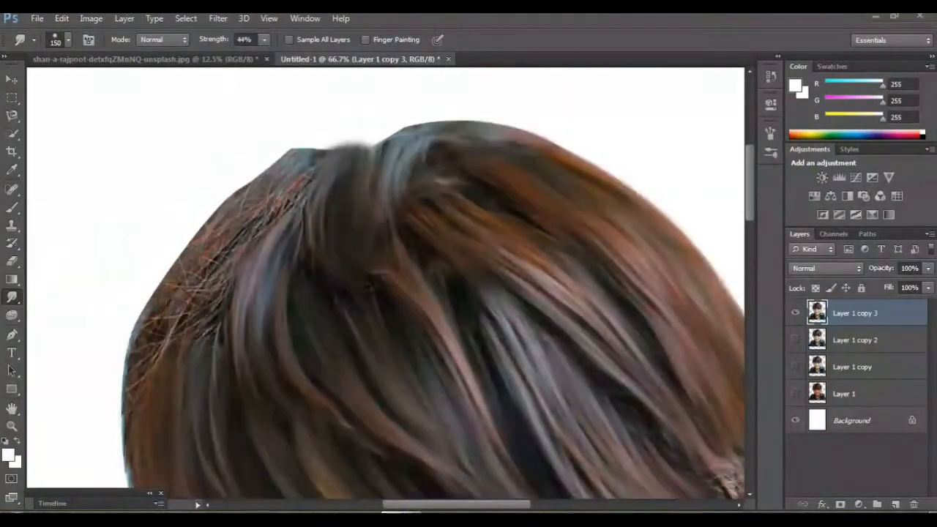
pyautogui.moveTo(302, 183); pyautogui.dragTo(233, 244)
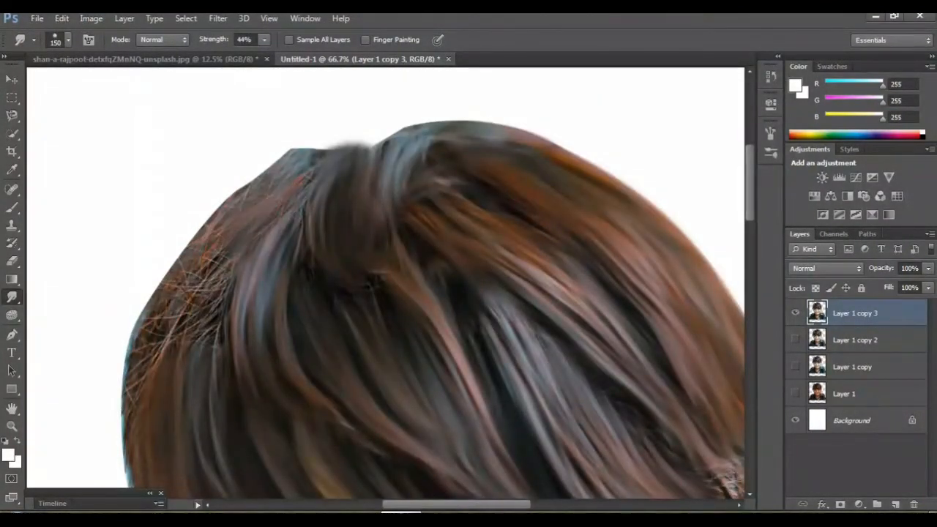
pyautogui.moveTo(314, 162)
pyautogui.mouseDown()
pyautogui.moveTo(238, 200)
pyautogui.moveTo(163, 353)
pyautogui.mouseUp()
pyautogui.moveTo(227, 252); pyautogui.dragTo(205, 324)
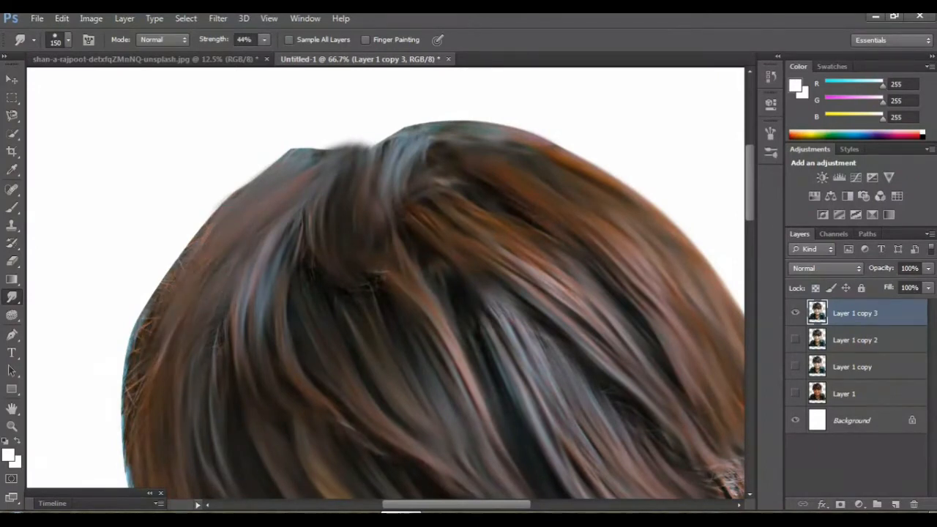
pyautogui.moveTo(204, 226)
pyautogui.mouseDown()
pyautogui.moveTo(184, 238)
pyautogui.moveTo(133, 356)
pyautogui.mouseUp()
pyautogui.scroll(-2, 139, 351)
pyautogui.moveTo(145, 282); pyautogui.dragTo(130, 366)
pyautogui.moveTo(130, 326); pyautogui.dragTo(130, 392)
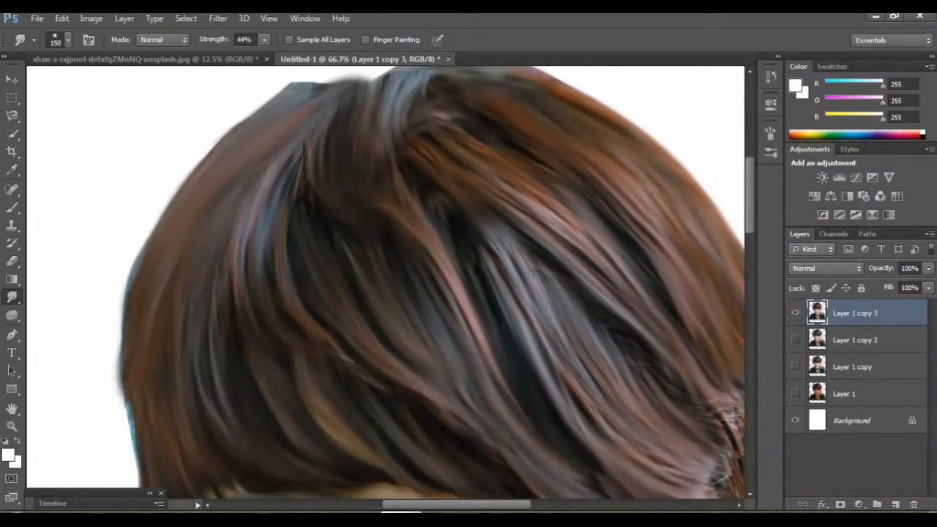
# Compare the smudged hair on Layer 1 copy 3 with the original strands on Layer 1 copy by toggling layer visibility
pyautogui.hotkey('ctrl', '-')
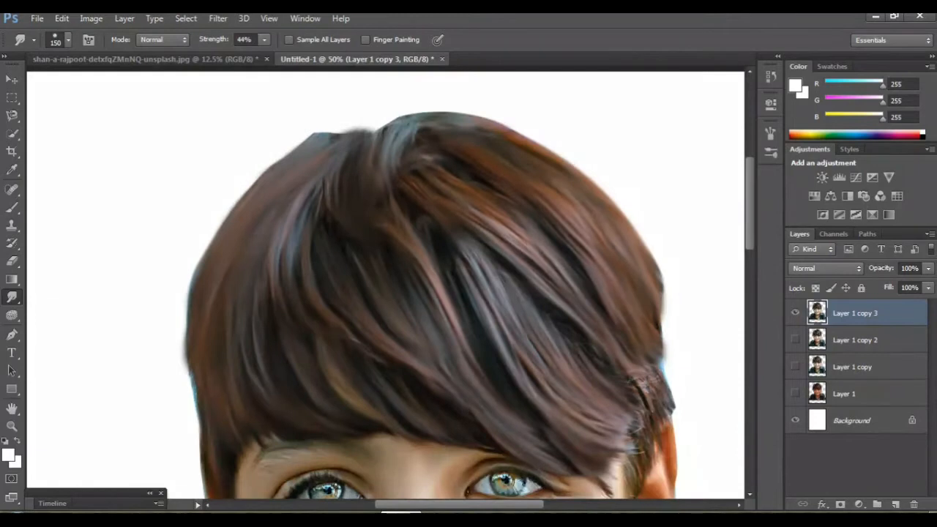
pyautogui.hotkey('ctrl', '-')
pyautogui.hotkey('ctrl', '+')
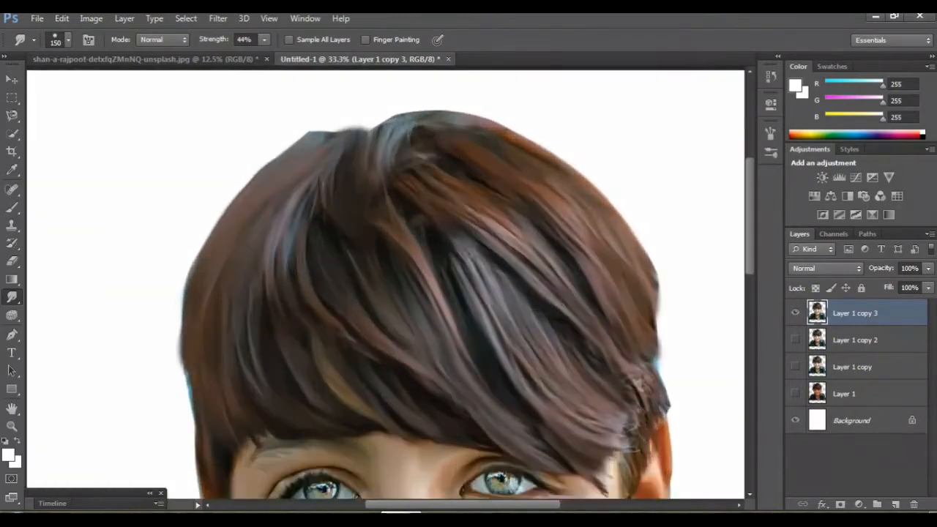
pyautogui.click(795, 367)
pyautogui.click(795, 313)
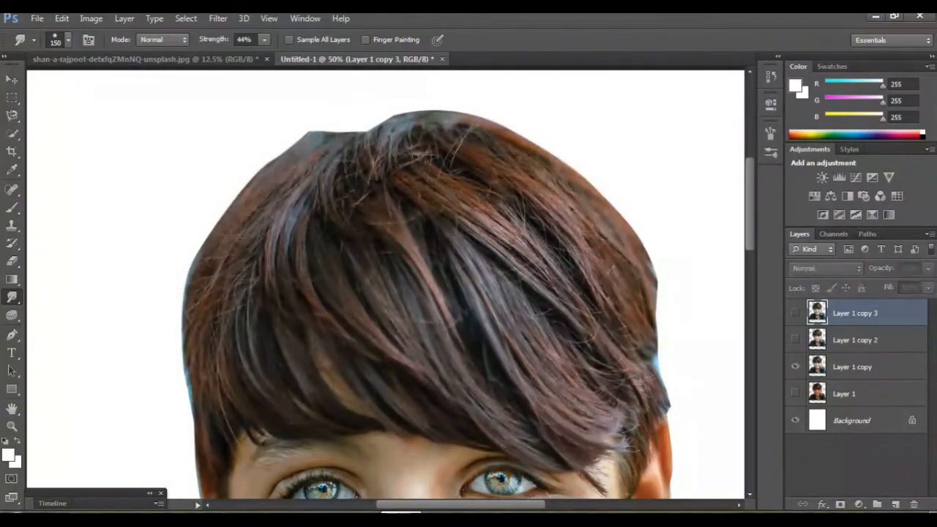
pyautogui.click(795, 313)
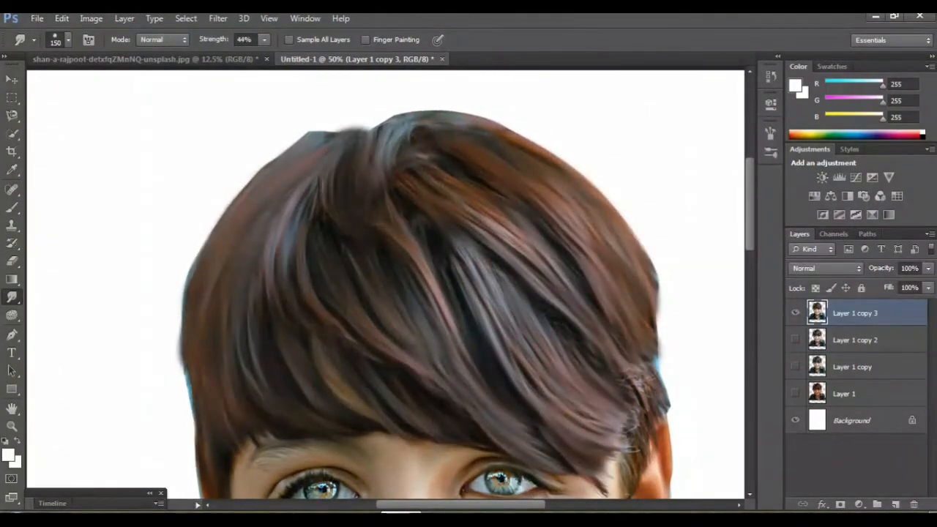
# Smudge the remaining textured hair above the ear and down the sideburn on the image's right side with the size 150 brush
pyautogui.hotkey('ctrl', '+')
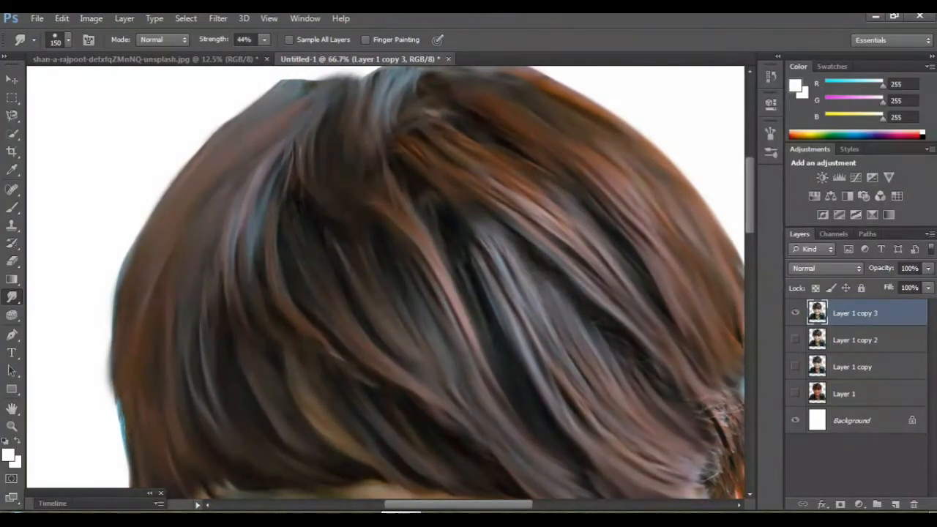
pyautogui.moveTo(458, 505); pyautogui.dragTo(475, 505)
pyautogui.hscroll(3, 386, 284)
pyautogui.scroll(-6, 386, 284)
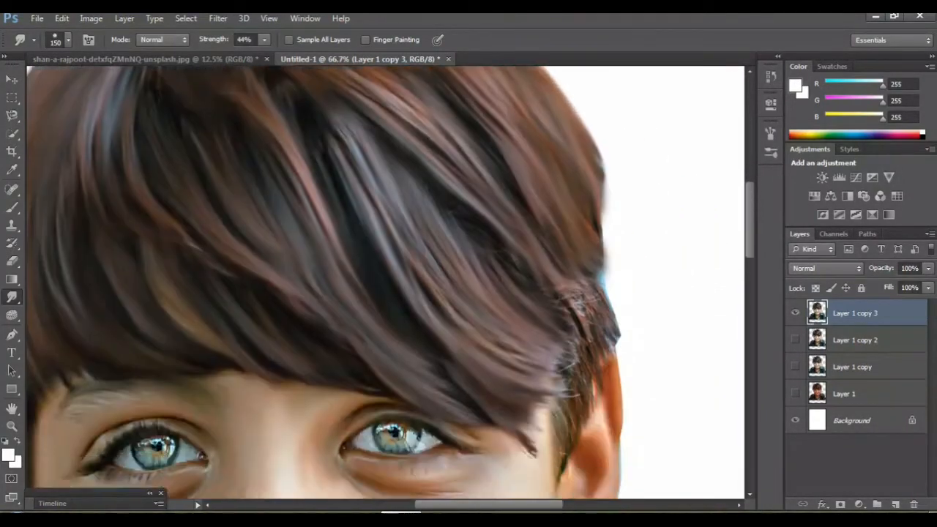
pyautogui.moveTo(581, 252); pyautogui.dragTo(613, 322)
pyautogui.moveTo(571, 285); pyautogui.dragTo(588, 382)
pyautogui.moveTo(559, 350); pyautogui.dragTo(571, 419)
# Smudge the ear on the image's right side from its upper rim and inner hollow to the lobe, reducing the brush to 80
pyautogui.scroll(-10, 386, 283)
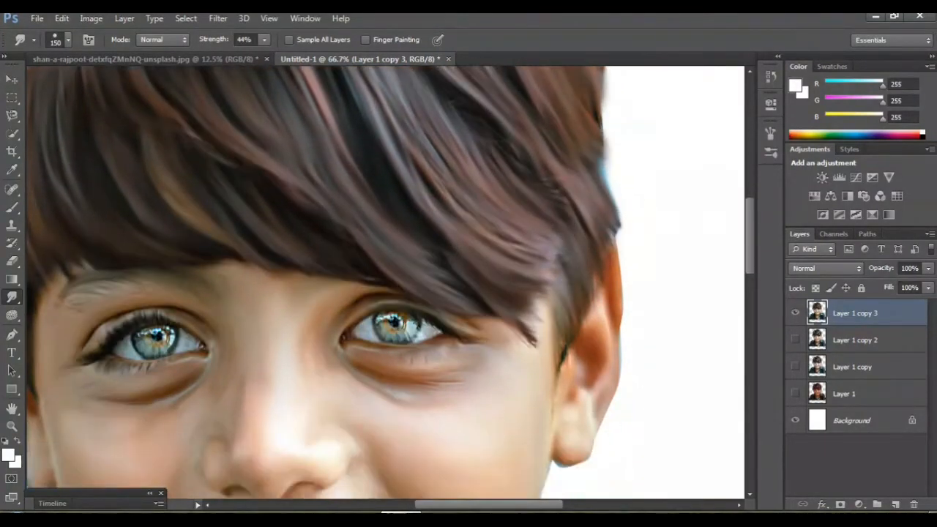
pyautogui.scroll(-1, 386, 283)
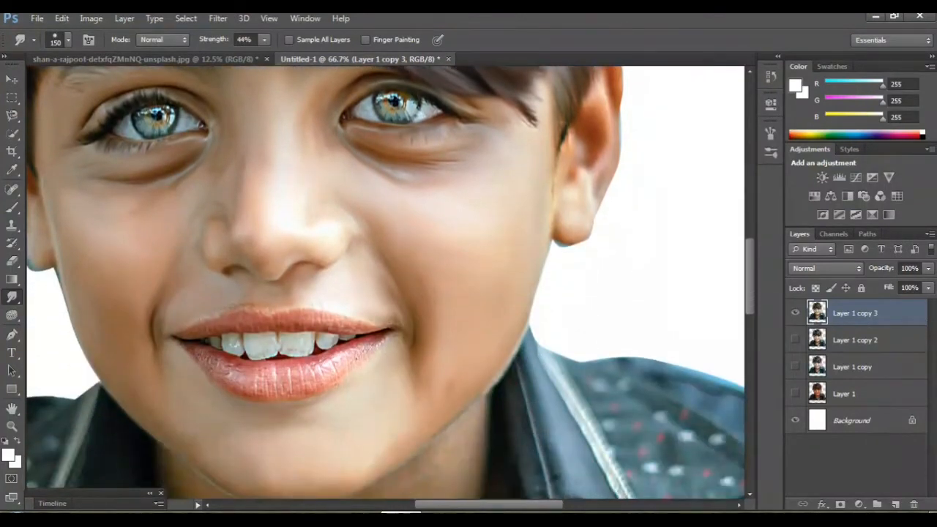
pyautogui.hscroll(4, 386, 283)
pyautogui.scroll(3, 386, 282)
pyautogui.scroll(3, 386, 282)
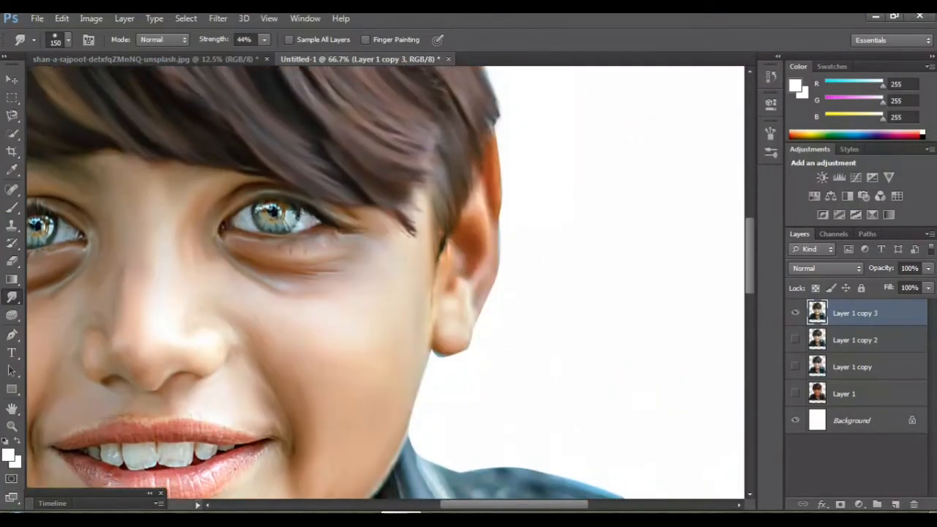
pyautogui.hotkey('ctrl', '+')
pyautogui.hscroll(2, 386, 282)
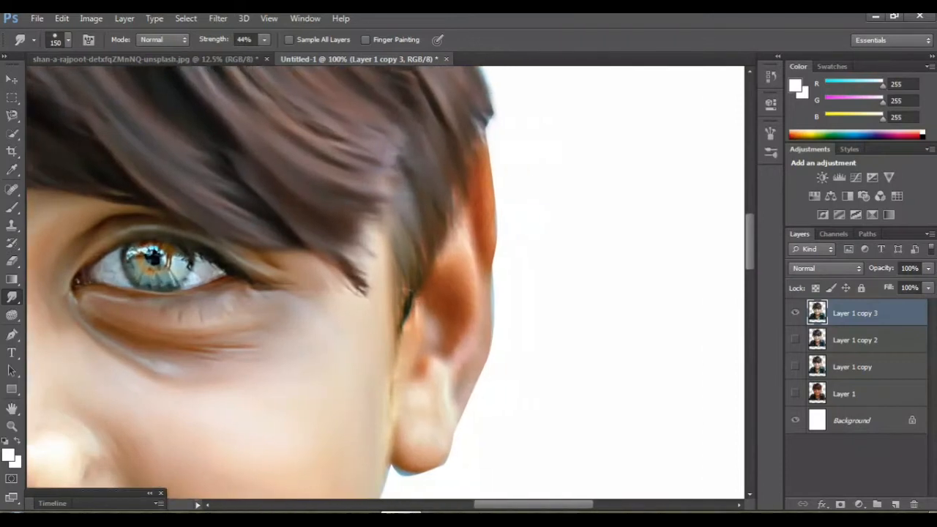
pyautogui.moveTo(474, 250); pyautogui.dragTo(466, 189)
pyautogui.moveTo(449, 240); pyautogui.dragTo(465, 338)
pyautogui.moveTo(442, 283)
pyautogui.mouseDown()
pyautogui.moveTo(433, 319)
pyautogui.moveTo(439, 357)
pyautogui.mouseUp()
pyautogui.moveTo(456, 400); pyautogui.dragTo(484, 319)
pyautogui.moveTo(448, 444)
pyautogui.mouseDown()
pyautogui.moveTo(429, 469)
pyautogui.moveTo(402, 465)
pyautogui.moveTo(414, 377)
pyautogui.mouseUp()
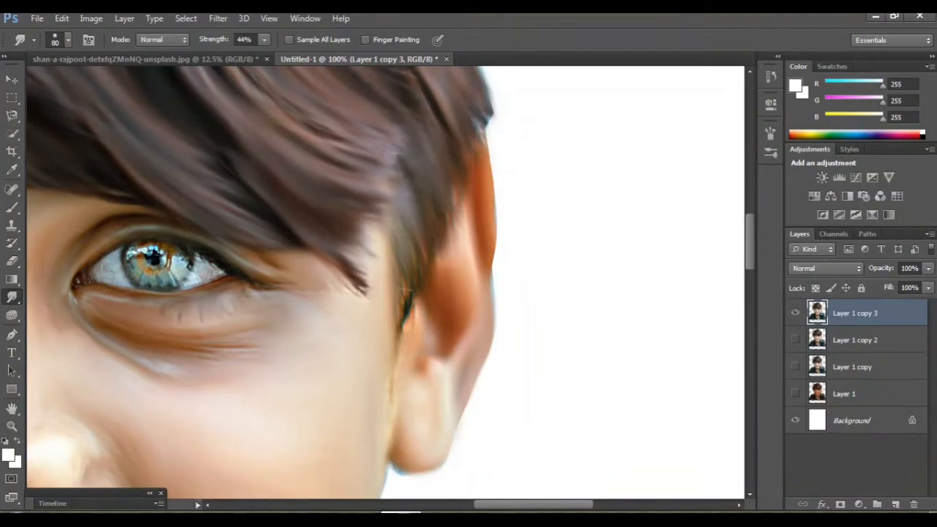
# Smudge the neck skin beneath the chin and jawline up to the collar on the image's right side with a size 125 brush
pyautogui.hscroll(-3, 410, 366)
pyautogui.moveTo(394, 263); pyautogui.dragTo(432, 294)
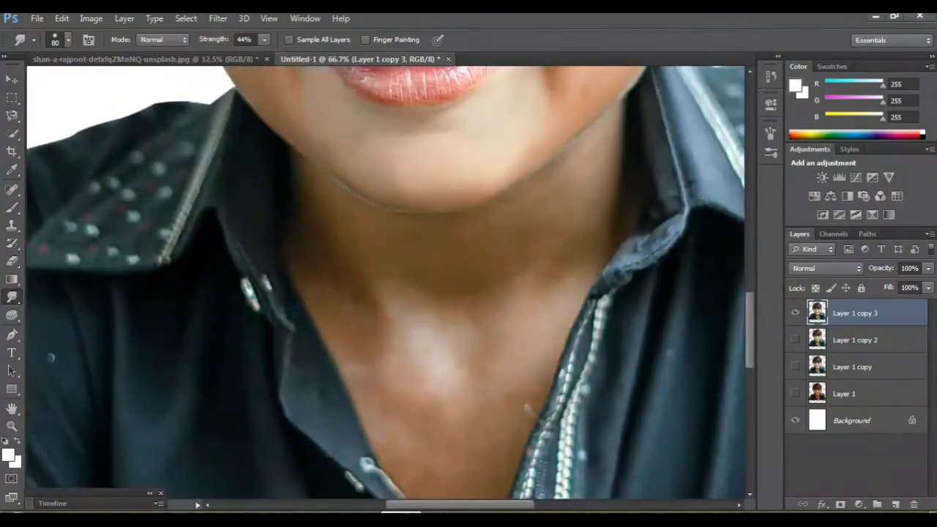
pyautogui.hscroll(3, 387, 285)
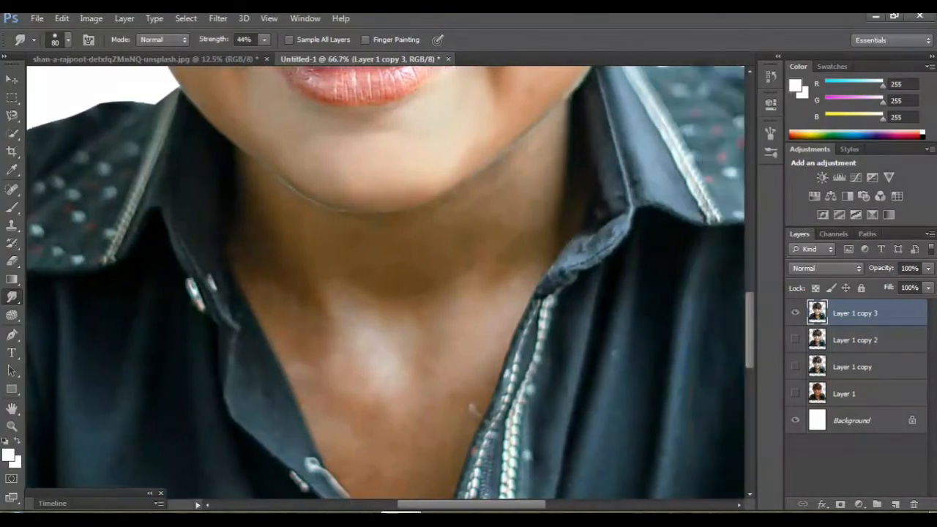
pyautogui.hotkey('ctrl', '+')
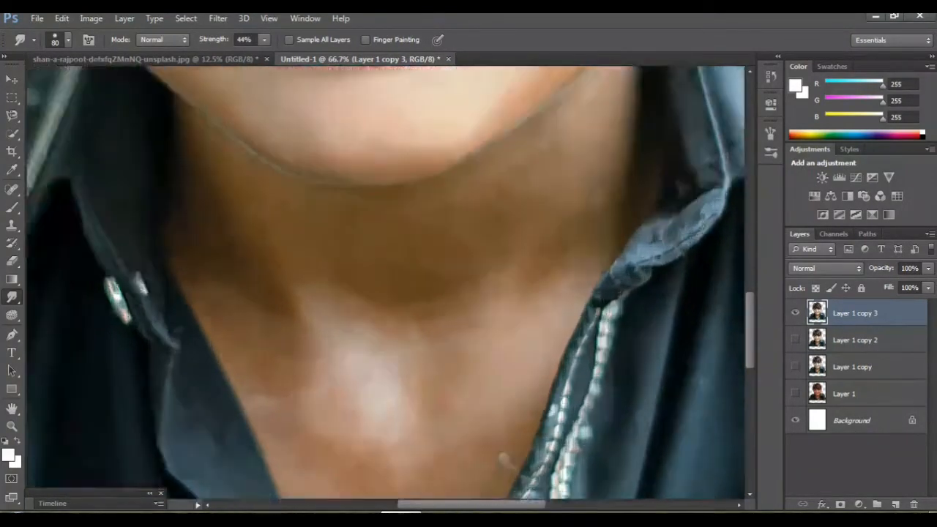
pyautogui.hscroll(3, 386, 285)
pyautogui.scroll(3, 387, 286)
pyautogui.scroll(2, 386, 285)
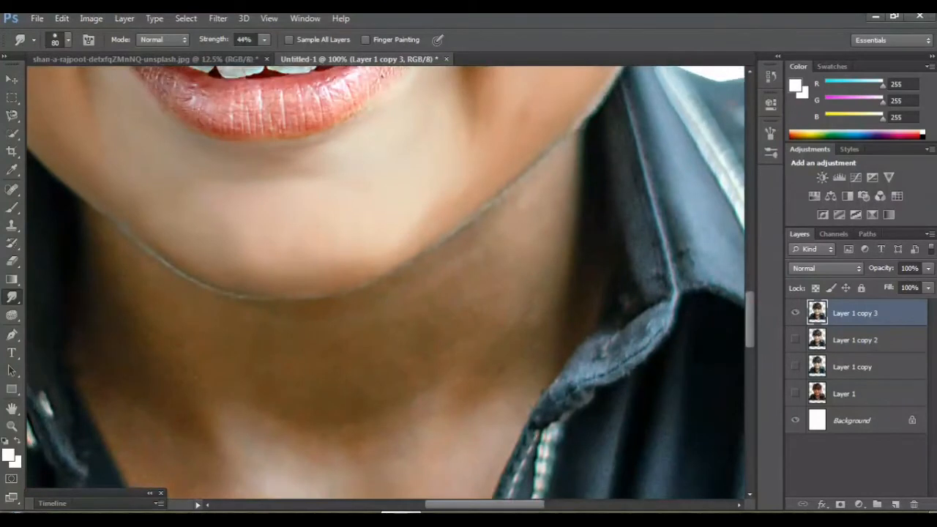
pyautogui.scroll(1, 387, 285)
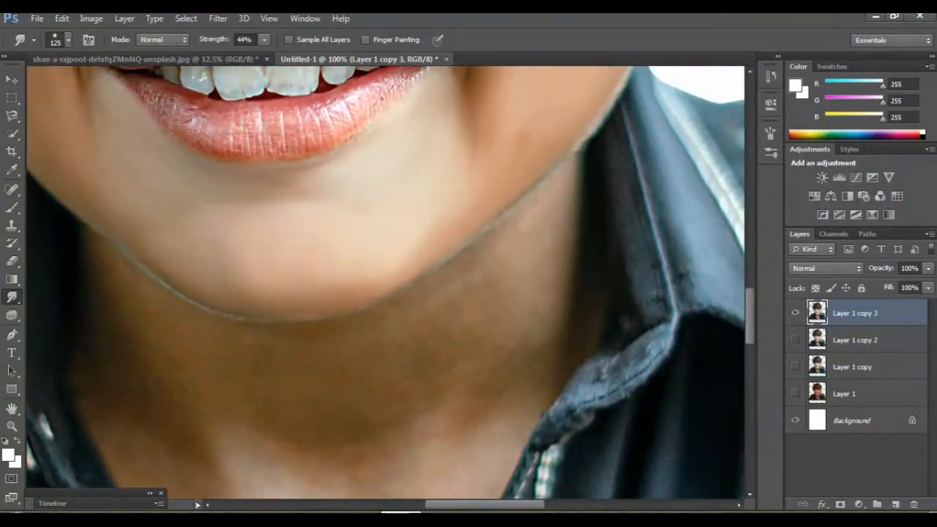
pyautogui.moveTo(558, 213)
pyautogui.mouseDown()
pyautogui.moveTo(515, 226)
pyautogui.moveTo(474, 275)
pyautogui.mouseUp()
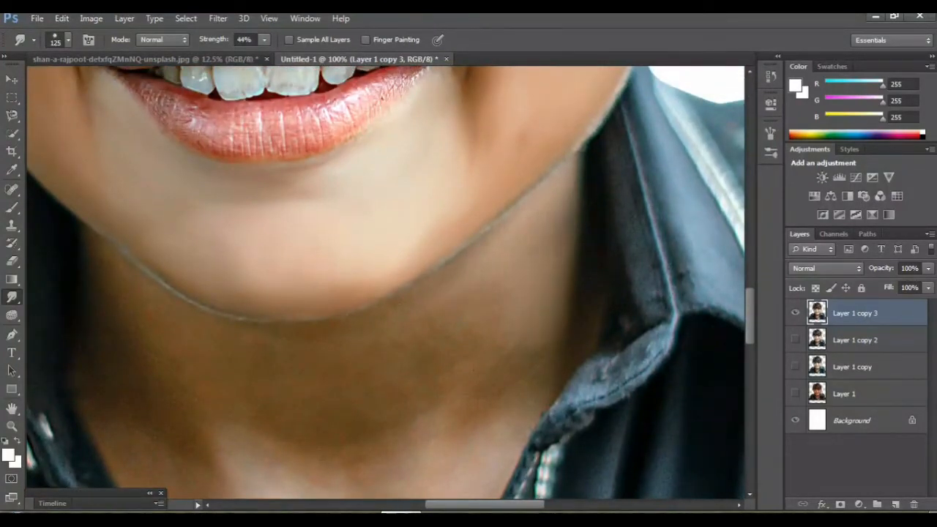
pyautogui.scroll(-2, 387, 286)
pyautogui.hscroll(-3, 387, 285)
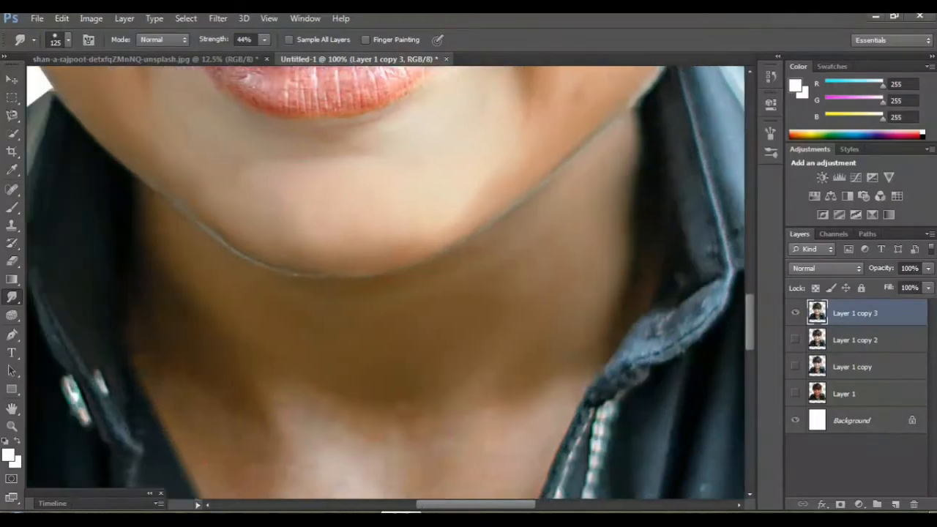
# Smudge the throat and upper chest skin down through the shirt opening with the size 125 brush
pyautogui.scroll(-3, 386, 286)
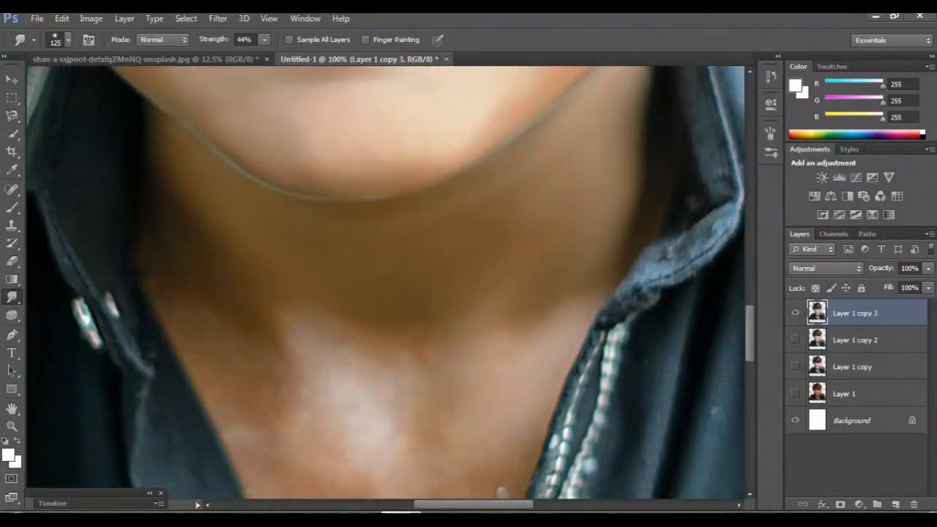
pyautogui.scroll(-2, 386, 285)
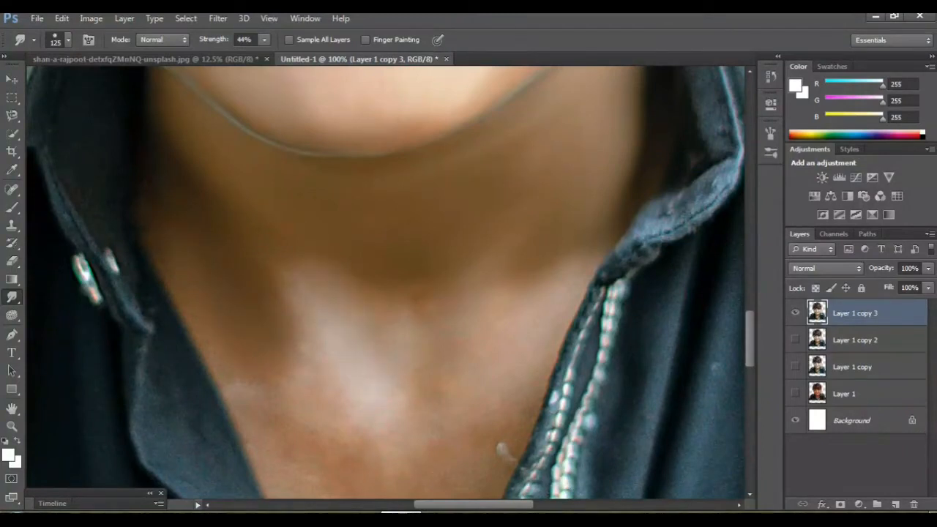
pyautogui.scroll(-5, 387, 285)
pyautogui.hotkey('ctrl', '-')
pyautogui.hotkey('ctrl', '-')
pyautogui.hotkey('ctrl', '-')
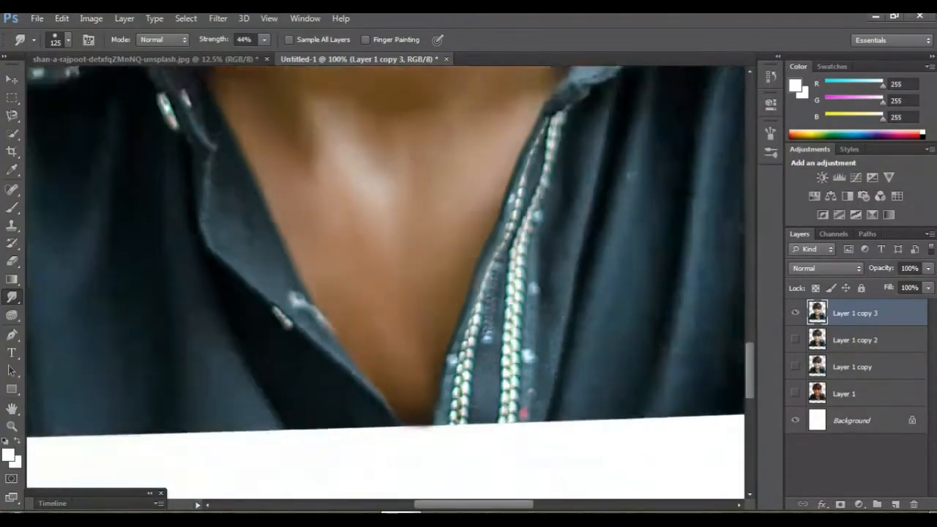
pyautogui.hotkey('ctrl', '-')
pyautogui.hotkey('ctrl', '-')
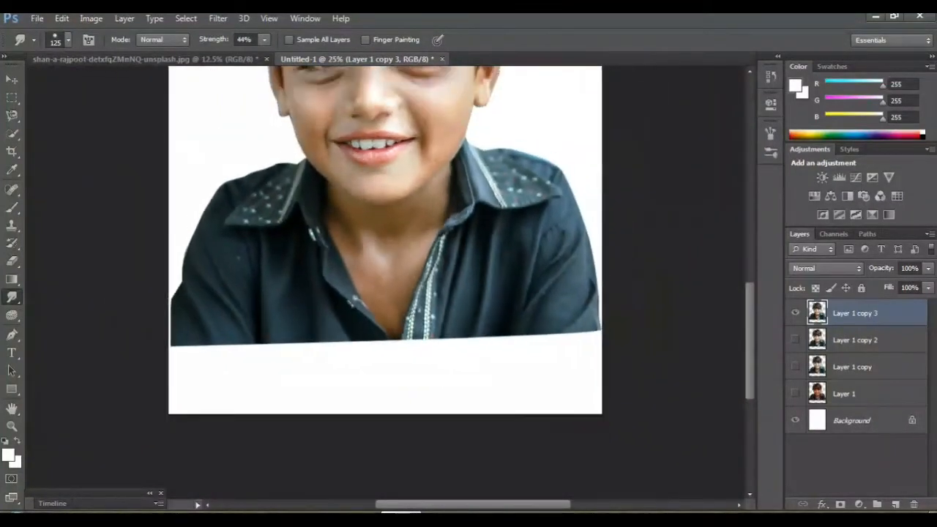
# Duplicate Layer 1 copy 3 and smudge the upper lip along its curve on the duplicate, reducing the brush to 60
pyautogui.hotkey('ctrl', '+')
pyautogui.hotkey('ctrl', '+')
pyautogui.hotkey('ctrl', '+')
pyautogui.hotkey('ctrl', '+')
pyautogui.hotkey('ctrl', '+')
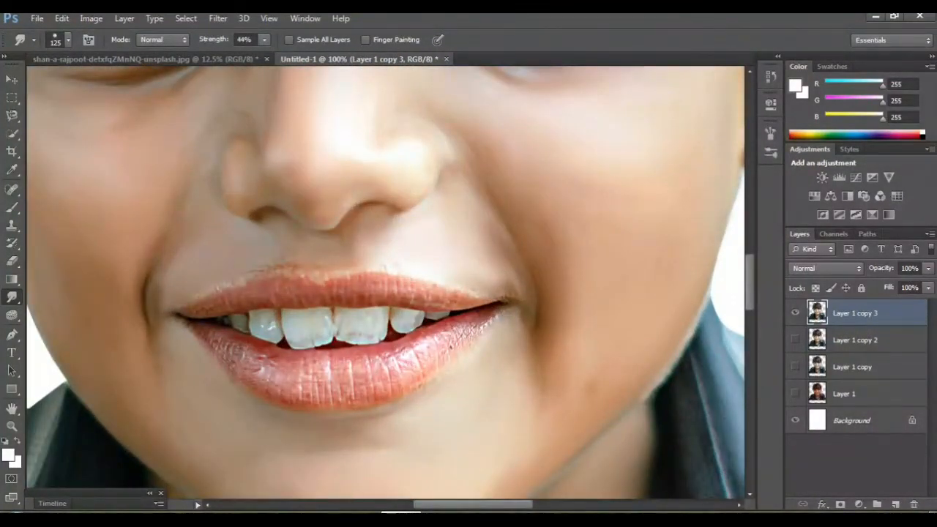
pyautogui.hotkey('ctrl', '+')
pyautogui.moveTo(366, 293)
pyautogui.mouseDown()
pyautogui.moveTo(511, 295)
pyautogui.moveTo(458, 282)
pyautogui.moveTo(456, 151)
pyautogui.mouseUp()
pyautogui.press('[')
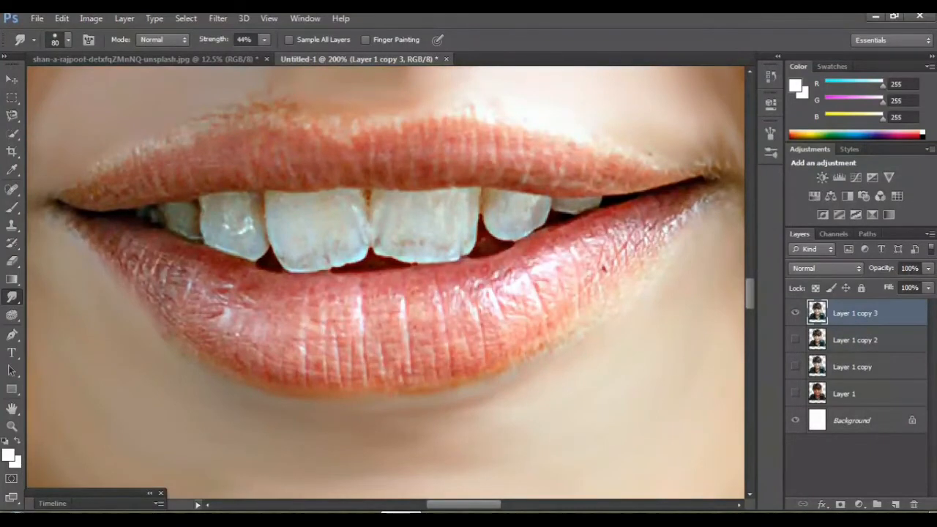
pyautogui.scroll(4, 386, 282)
pyautogui.press('[')
pyautogui.press('[')
pyautogui.moveTo(348, 265)
pyautogui.mouseDown()
pyautogui.moveTo(314, 249)
pyautogui.moveTo(221, 251)
pyautogui.moveTo(169, 265)
pyautogui.moveTo(92, 316)
pyautogui.moveTo(58, 315)
pyautogui.mouseUp()
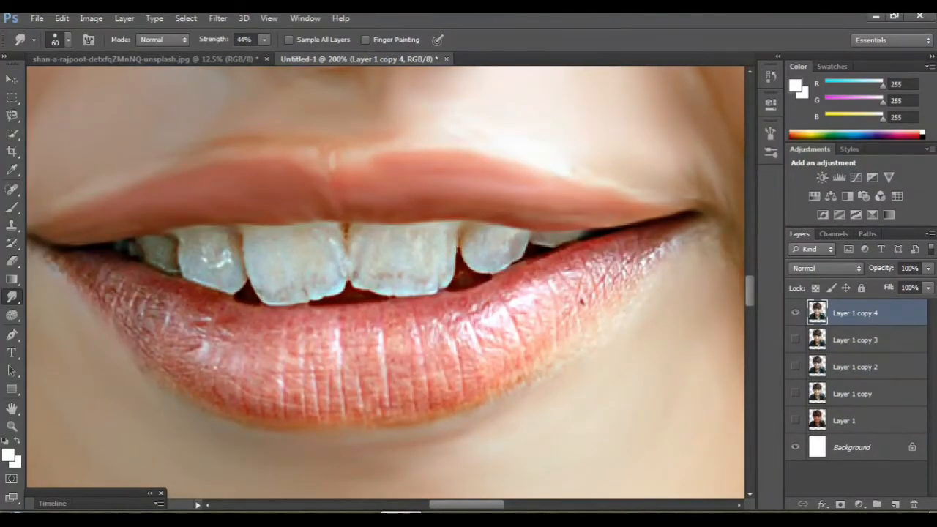
# Smudge the lower lip along its curve with the size 60 brush, and smooth the teeth with the brush reduced to 35
pyautogui.moveTo(329, 308)
pyautogui.mouseDown()
pyautogui.moveTo(308, 399)
pyautogui.moveTo(244, 389)
pyautogui.mouseUp()
pyautogui.moveTo(196, 361)
pyautogui.mouseDown()
pyautogui.moveTo(167, 326)
pyautogui.moveTo(53, 249)
pyautogui.mouseUp()
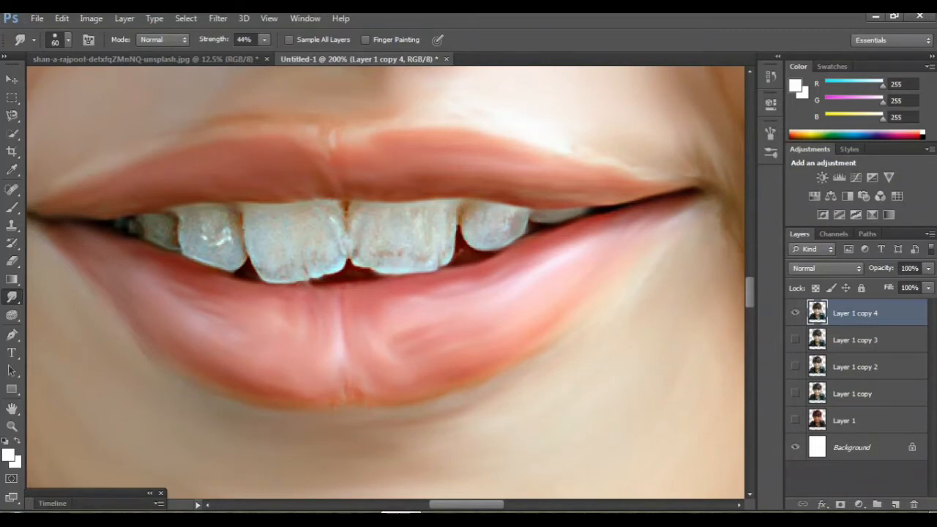
pyautogui.scroll(3, 386, 282)
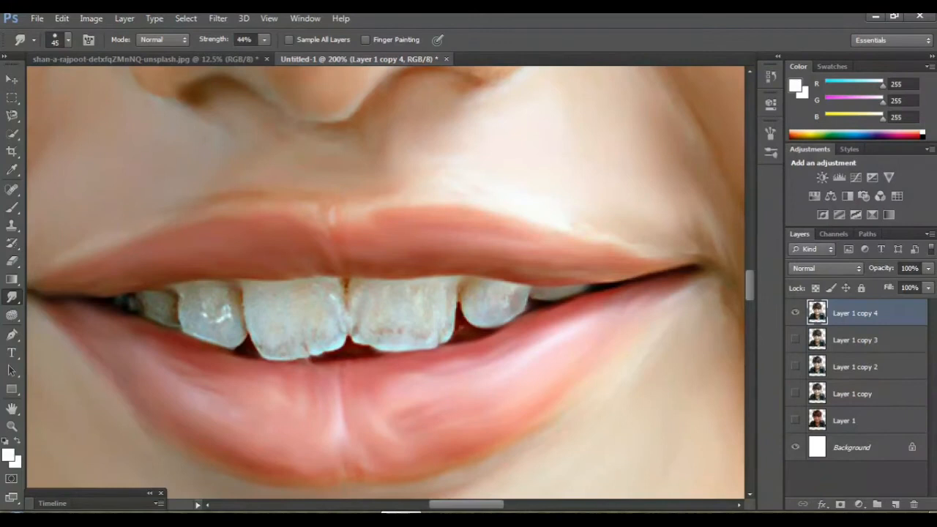
pyautogui.scroll(1, 386, 282)
pyautogui.moveTo(336, 358); pyautogui.dragTo(278, 357)
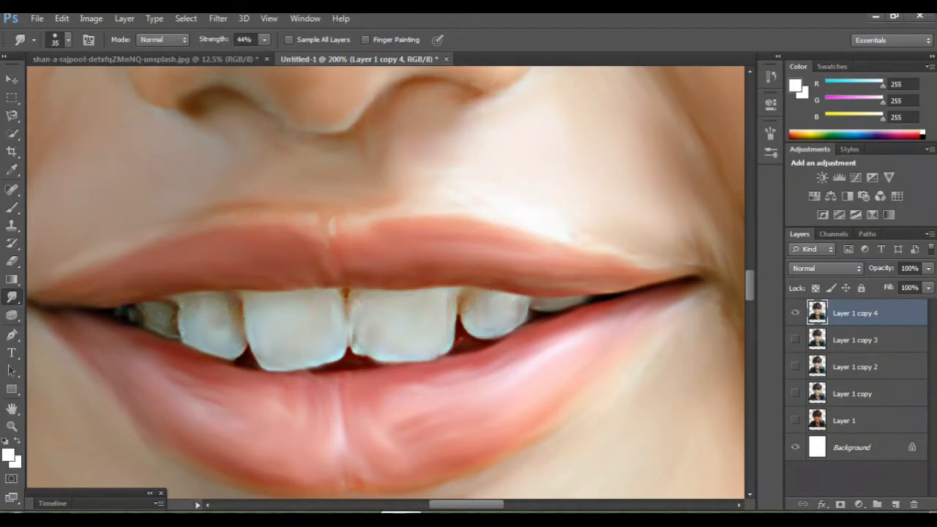
pyautogui.hotkey('ctrl', '-')
pyautogui.hotkey('ctrl', '-')
pyautogui.hotkey('ctrl', '-')
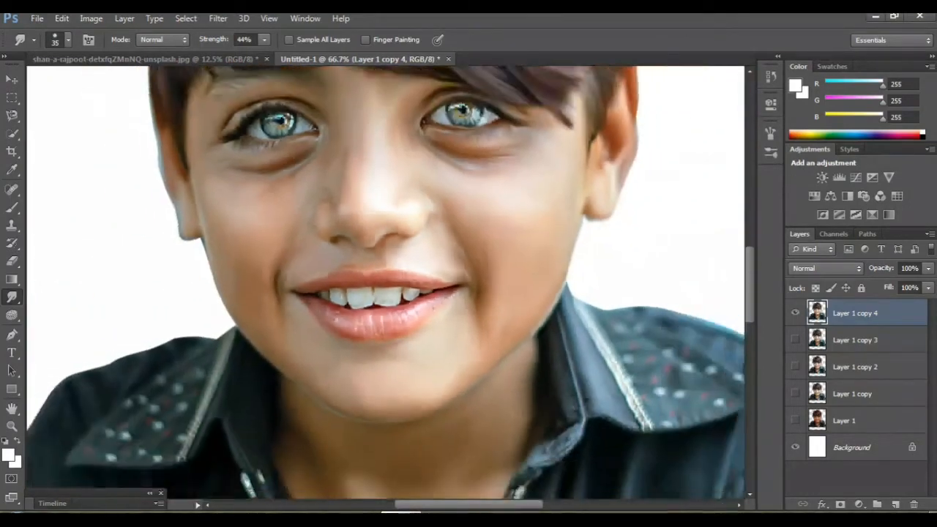
pyautogui.hotkey('ctrl', '-')
pyautogui.hotkey('ctrl', '+')
pyautogui.hotkey('ctrl', '+')
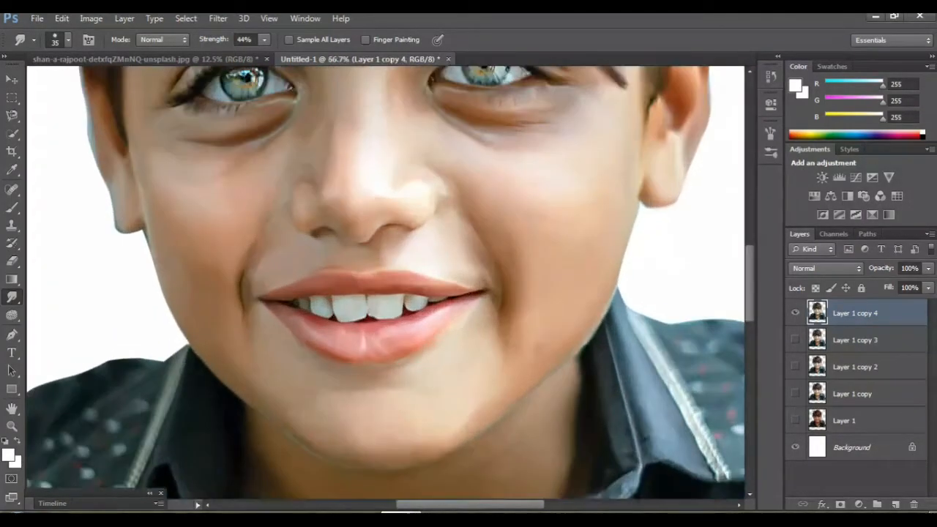
# Smudge the dotted collar and its stitched edge on the image's left side, enlarging the brush to 90
pyautogui.hscroll(-3, 386, 282)
pyautogui.scroll(-2, 386, 281)
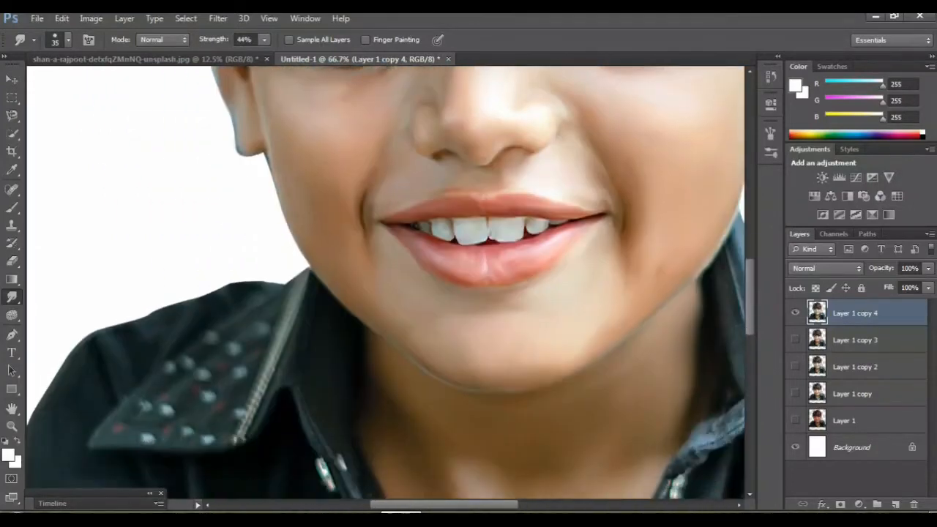
pyautogui.hscroll(-2, 386, 282)
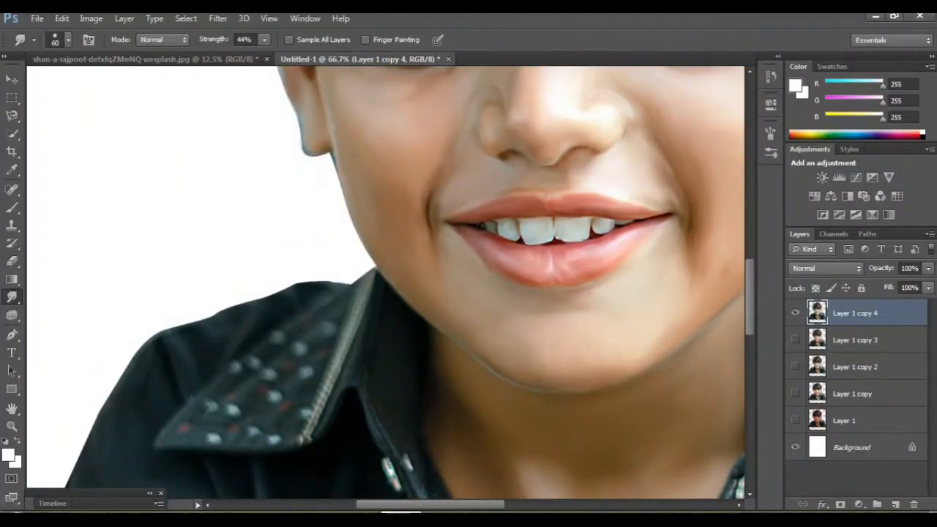
pyautogui.moveTo(355, 333); pyautogui.dragTo(346, 364)
pyautogui.hscroll(-1, 386, 282)
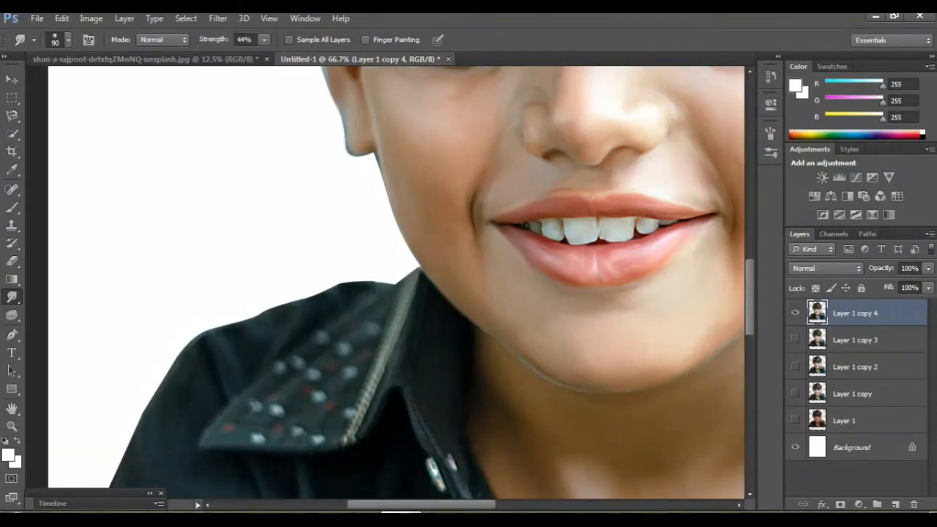
pyautogui.scroll(-1, 396, 283)
pyautogui.moveTo(356, 316); pyautogui.dragTo(352, 353)
pyautogui.moveTo(376, 271); pyautogui.dragTo(364, 297)
# Smudge the remaining spots and stitching of the collar on the image's left side with the brush enlarged to 150
pyautogui.scroll(-1, 397, 282)
pyautogui.press(']')
pyautogui.press(']')
pyautogui.press(']')
pyautogui.moveTo(267, 326)
pyautogui.mouseDown()
pyautogui.moveTo(374, 238)
pyautogui.moveTo(282, 277)
pyautogui.moveTo(249, 326)
pyautogui.mouseUp()
pyautogui.moveTo(397, 246); pyautogui.dragTo(354, 349)
# Smudge the dotted collar flap and its beaded trim on the image's right side with the size 150 brush
pyautogui.moveTo(639, 256); pyautogui.dragTo(132, 313)
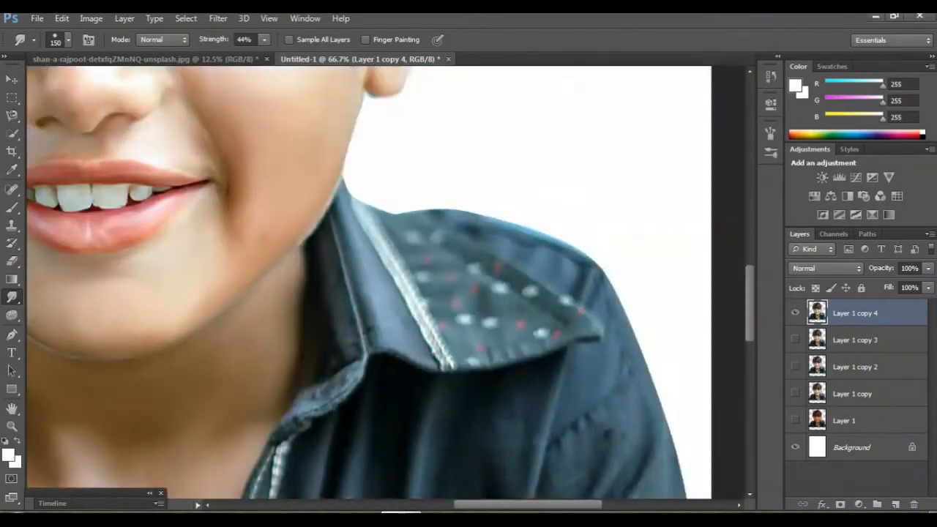
pyautogui.moveTo(421, 243)
pyautogui.mouseDown()
pyautogui.moveTo(480, 287)
pyautogui.moveTo(564, 302)
pyautogui.moveTo(545, 333)
pyautogui.moveTo(482, 343)
pyautogui.moveTo(425, 282)
pyautogui.moveTo(440, 275)
pyautogui.moveTo(486, 324)
pyautogui.moveTo(504, 292)
pyautogui.moveTo(533, 300)
pyautogui.mouseUp()
pyautogui.moveTo(355, 203); pyautogui.dragTo(440, 366)
# Smudge the beaded placket and vertical folds of the shirt front down to the hem on the image's right side
pyautogui.scroll(-5, 370, 285)
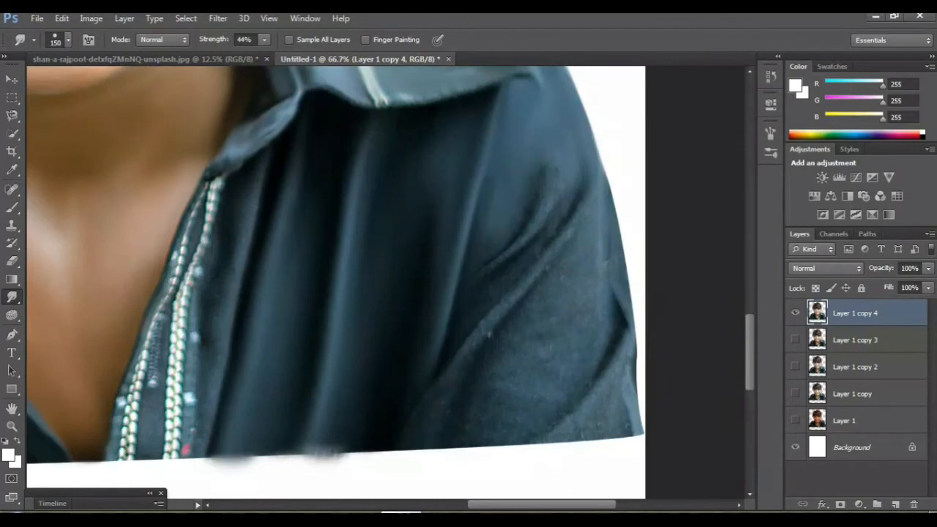
pyautogui.moveTo(276, 209); pyautogui.dragTo(216, 455)
pyautogui.hscroll(4, 370, 282)
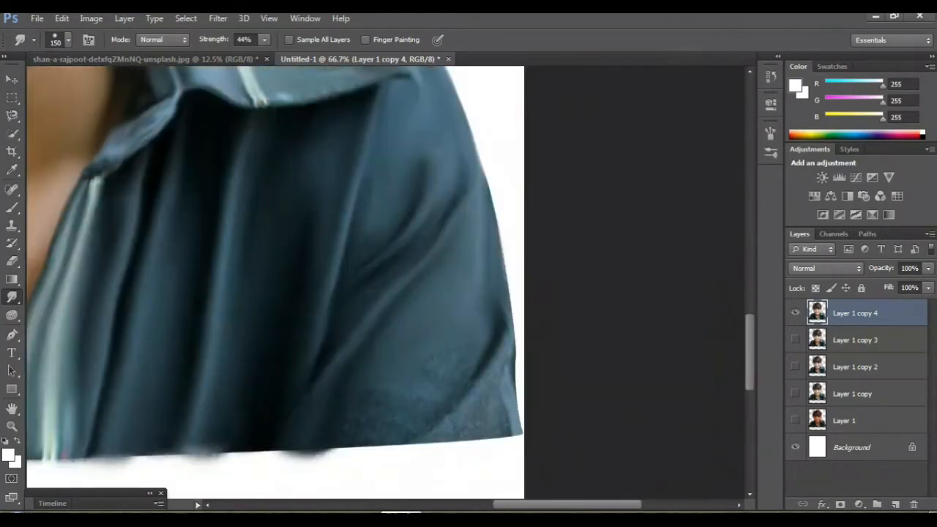
# Smudge the sleeve on the image's right side along its diagonal folds down to the lower hem with the size 150 brush
pyautogui.moveTo(456, 329)
pyautogui.mouseDown()
pyautogui.moveTo(434, 373)
pyautogui.moveTo(436, 366)
pyautogui.moveTo(374, 428)
pyautogui.mouseUp()
pyautogui.moveTo(396, 359); pyautogui.dragTo(340, 431)
pyautogui.moveTo(331, 385); pyautogui.dragTo(310, 435)
pyautogui.moveTo(428, 395)
pyautogui.mouseDown()
pyautogui.moveTo(463, 366)
pyautogui.moveTo(404, 430)
pyautogui.moveTo(465, 419)
pyautogui.moveTo(417, 435)
pyautogui.mouseUp()
pyautogui.moveTo(450, 315)
pyautogui.mouseDown()
pyautogui.moveTo(466, 320)
pyautogui.moveTo(459, 337)
pyautogui.mouseUp()
pyautogui.moveTo(470, 377); pyautogui.dragTo(472, 434)
pyautogui.hscroll(-8, 385, 282)
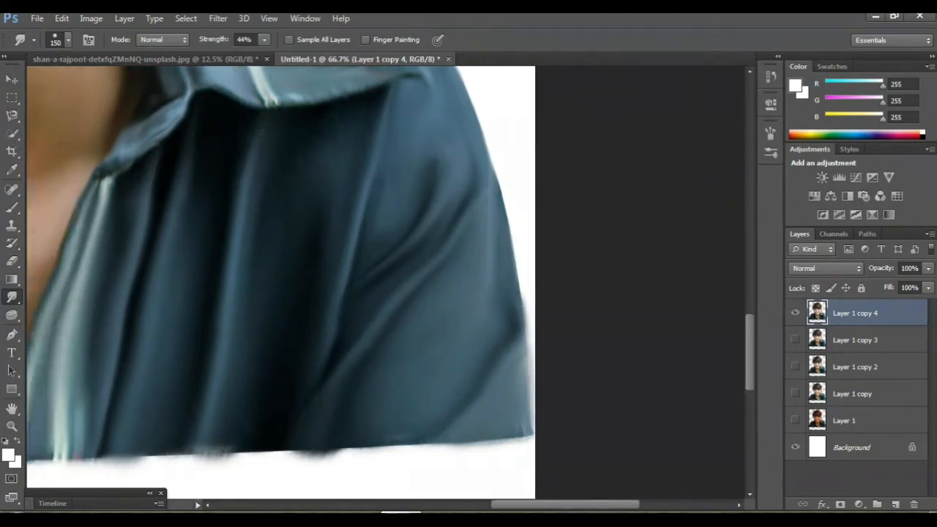
# Compare the fully smudged portrait on Layer 1 copy 4 with the original on Layer 1 copy by toggling layer visibility
pyautogui.hotkey('ctrl', '-')
pyautogui.hotkey('ctrl', '-')
pyautogui.hotkey('ctrl', '-')
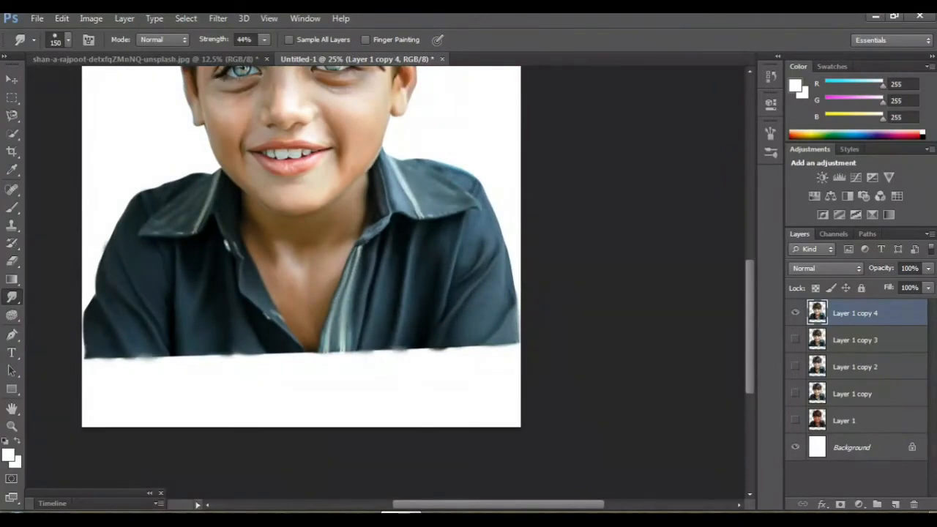
pyautogui.hscroll(-2, 385, 282)
pyautogui.scroll(6, 385, 282)
pyautogui.hscroll(-2, 385, 282)
pyautogui.scroll(-1, 385, 282)
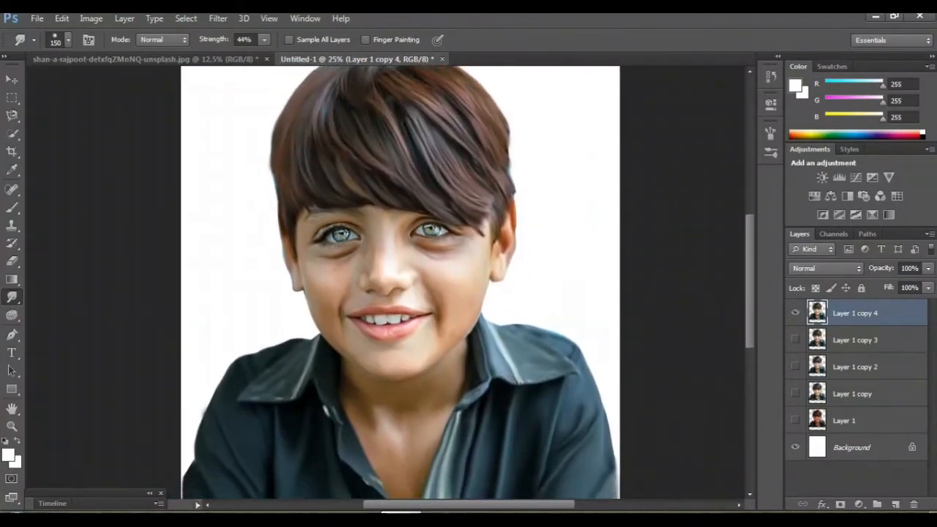
pyautogui.scroll(-1, 385, 282)
pyautogui.hotkey('ctrl', '-')
pyautogui.hotkey('ctrl', '+')
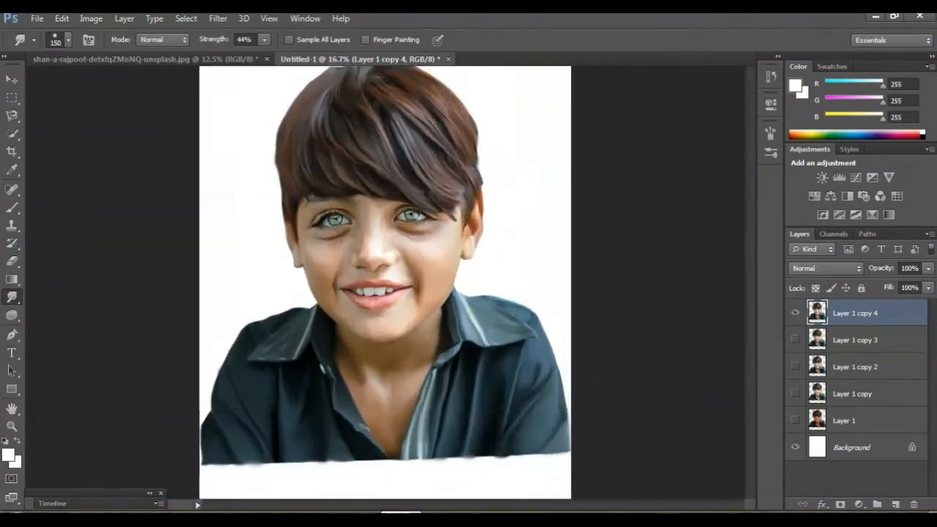
pyautogui.click(796, 394)
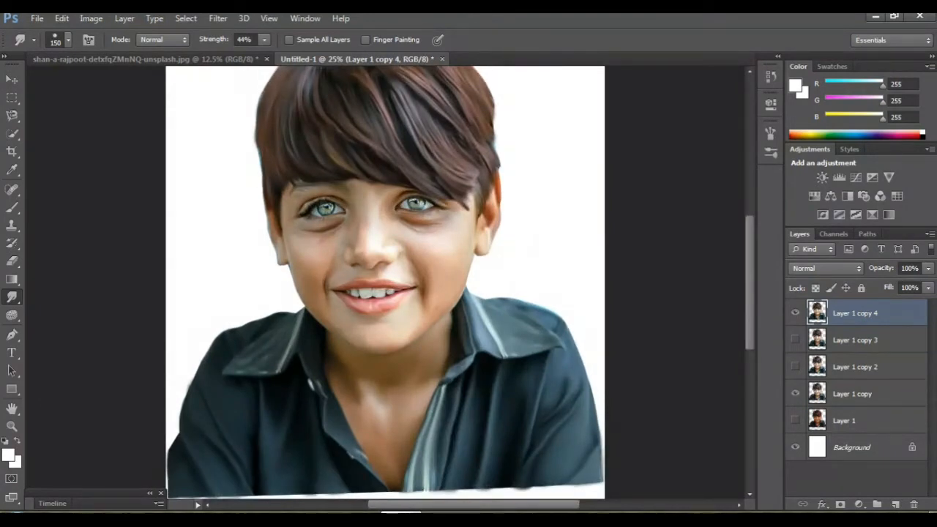
pyautogui.click(796, 313)
pyautogui.click(796, 313)
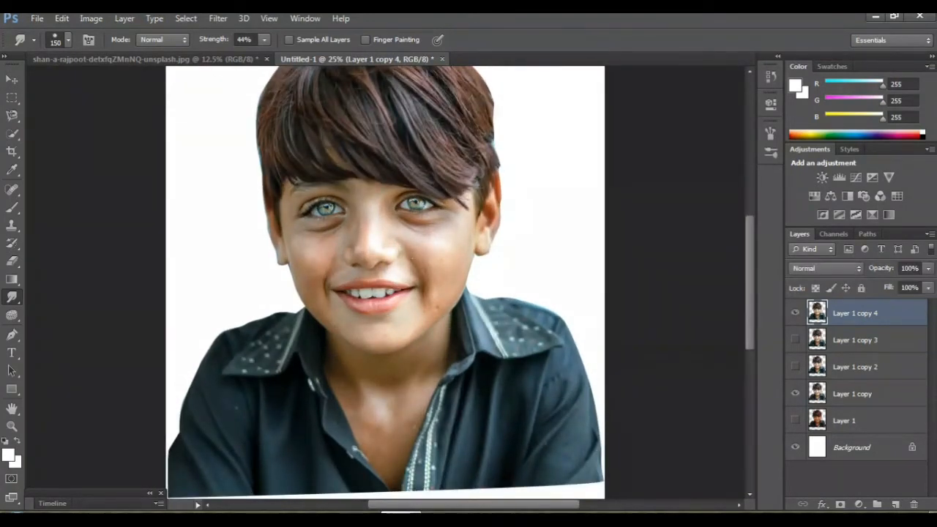
pyautogui.click(796, 394)
# Duplicate Layer 1 copy 4 and place a new blank layer directly beneath the duplicate, leaving the blank layer selected
pyautogui.hotkey('ctrl', 'j')
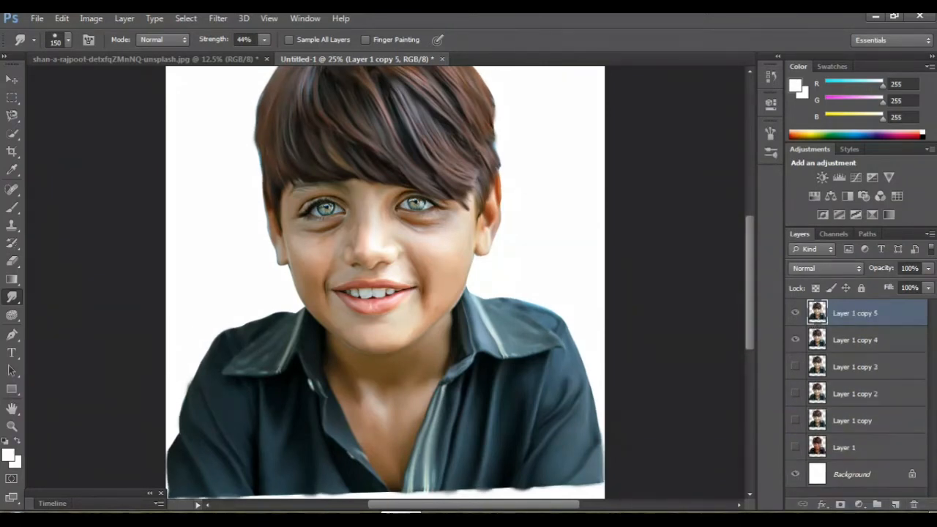
pyautogui.click(895, 505)
pyautogui.moveTo(855, 340); pyautogui.dragTo(855, 304)
pyautogui.click(856, 341)
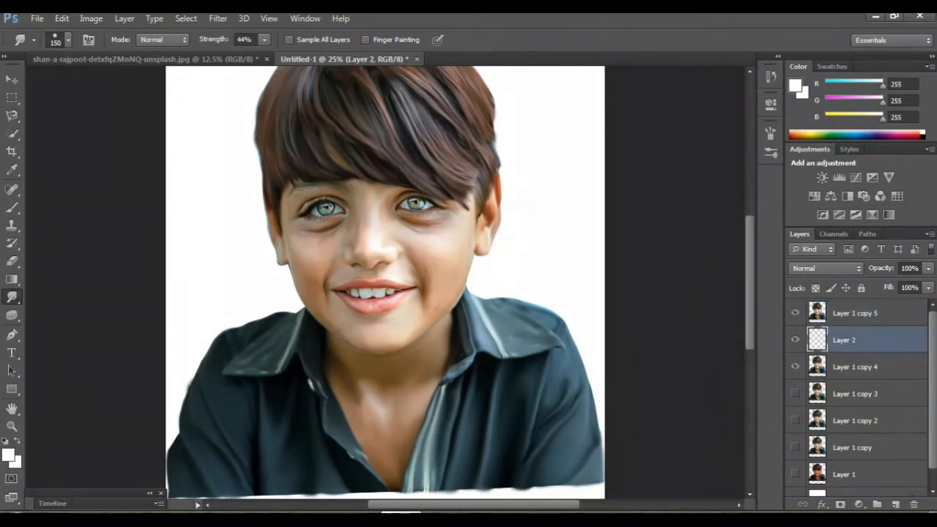
# Set up the Brush tool with the 300 px textured brush preset and enlarge it to 2500 px
pyautogui.press('b')
pyautogui.rightClick(12, 207)
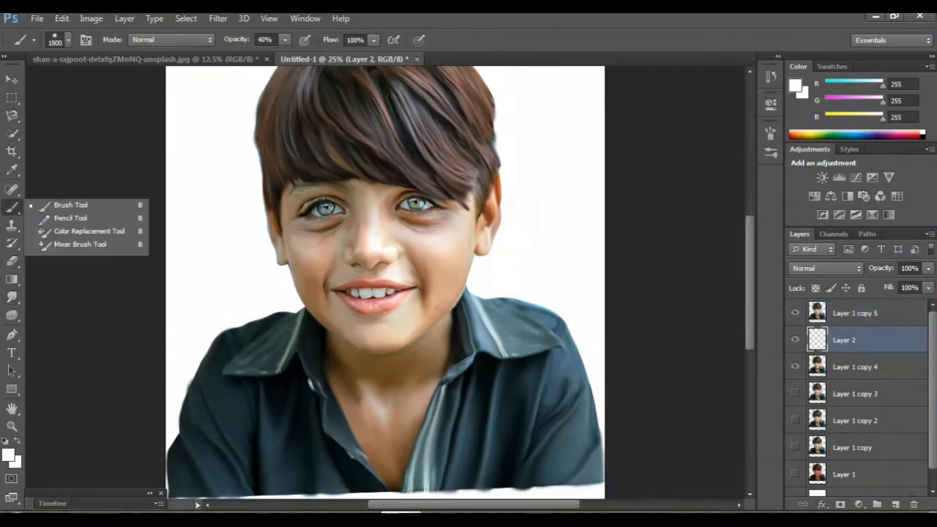
pyautogui.click(71, 205)
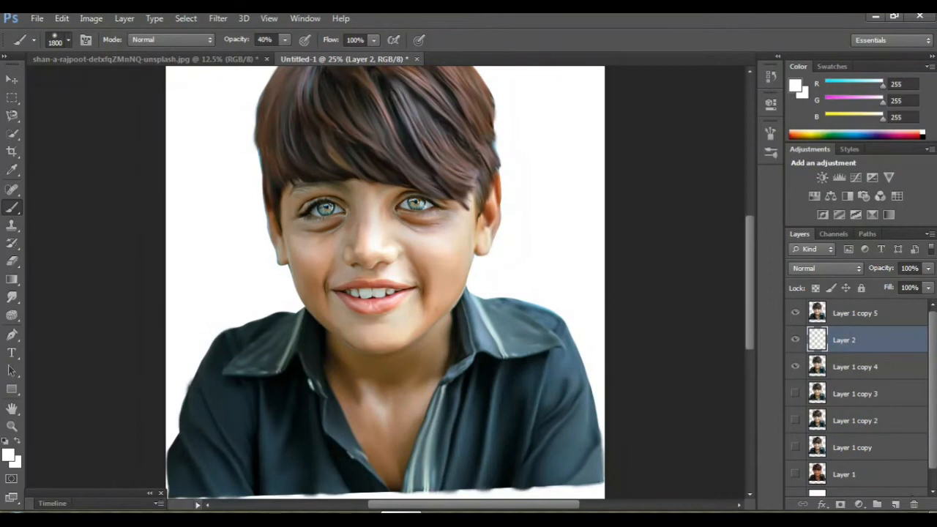
pyautogui.click(67, 40)
pyautogui.scroll(-5, 86, 179)
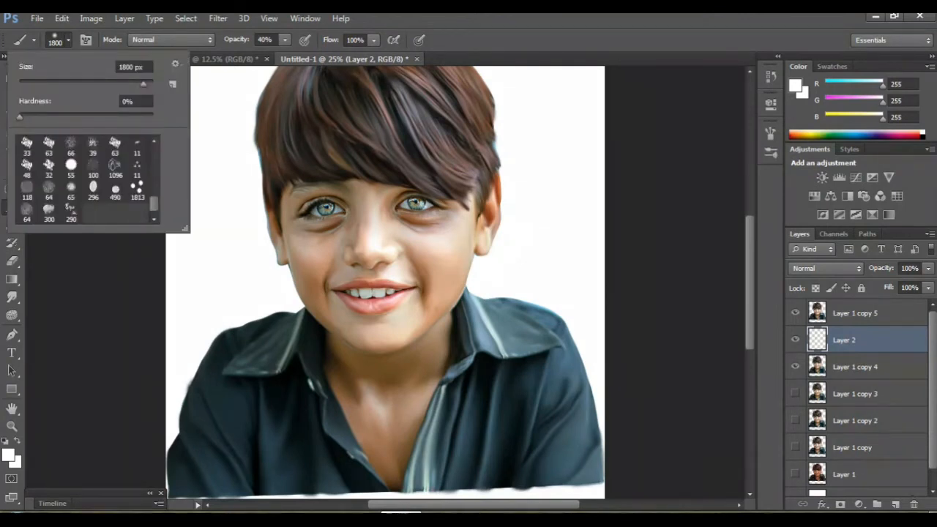
pyautogui.doubleClick(48, 211)
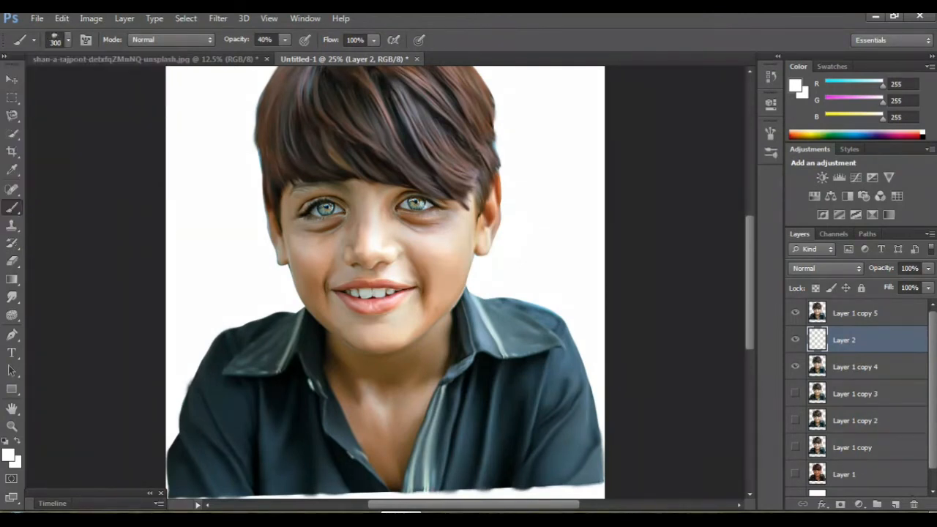
pyautogui.hotkey('ctrl', '-')
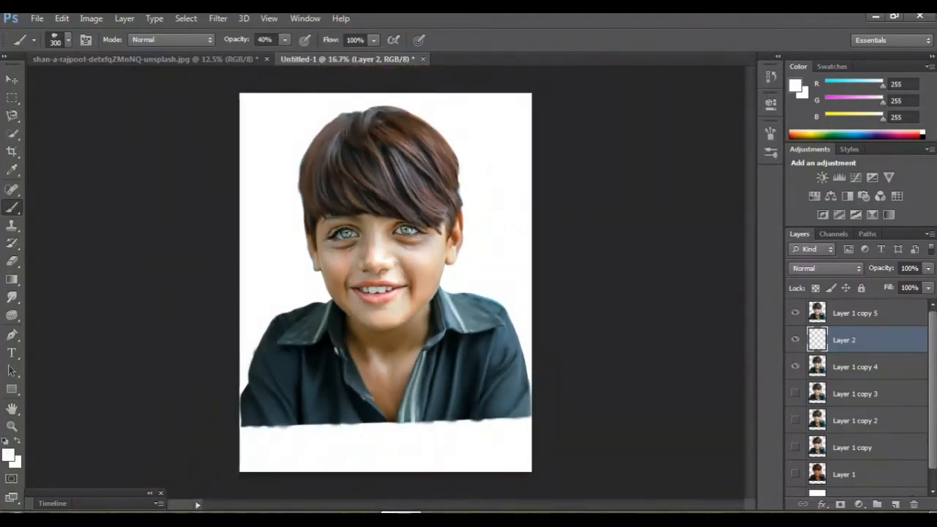
pyautogui.press(']')
pyautogui.press(']')
pyautogui.press(']')
pyautogui.press(']')
pyautogui.press(']')
pyautogui.press(']')
pyautogui.press(']')
pyautogui.press(']')
pyautogui.press(']')
pyautogui.press(']')
pyautogui.press(']')
pyautogui.press(']')
pyautogui.press(']')
pyautogui.press(']')
pyautogui.press(']')
pyautogui.press(']')
pyautogui.press(']')
pyautogui.press(']')
pyautogui.press(']')
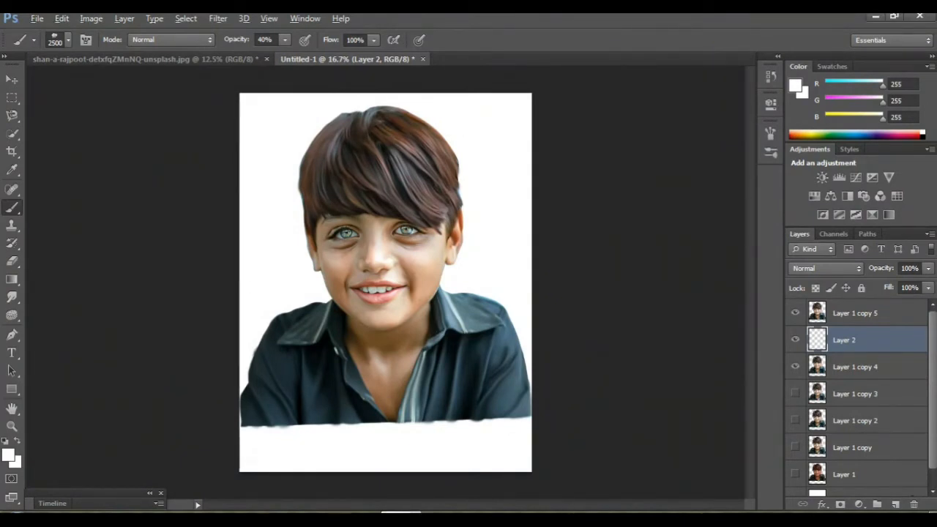
# Sample the light blue-grey of the shirt collar and paint it over the white background around the boy and below the shirt
pyautogui.keyDown('alt'); pyautogui.click(455, 315); pyautogui.keyUp('alt')
pyautogui.moveTo(455, 268)
pyautogui.mouseDown()
pyautogui.moveTo(496, 253)
pyautogui.moveTo(504, 213)
pyautogui.moveTo(484, 139)
pyautogui.mouseUp()
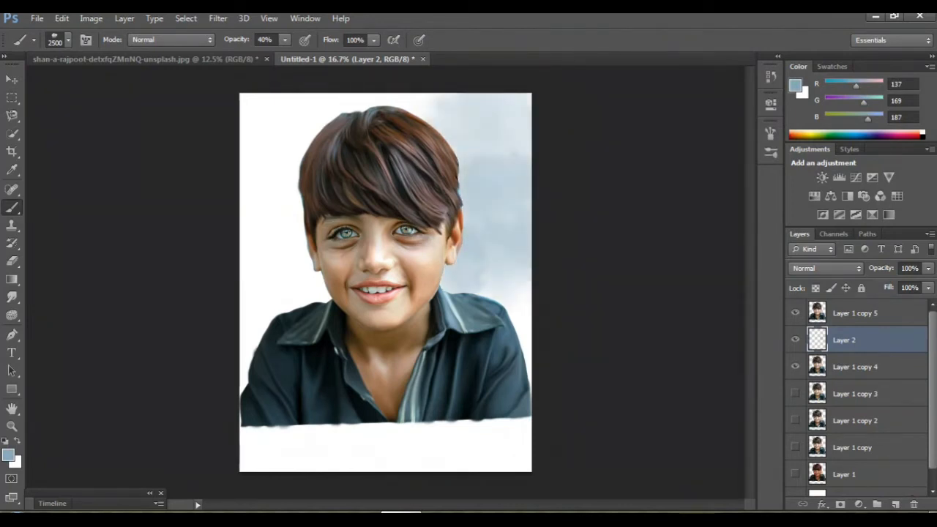
pyautogui.moveTo(366, 139); pyautogui.dragTo(267, 131)
pyautogui.click(258, 161)
pyautogui.click(256, 202)
pyautogui.click(260, 267)
pyautogui.click(264, 300)
pyautogui.click(285, 381)
pyautogui.moveTo(322, 448); pyautogui.dragTo(523, 445)
pyautogui.click(506, 303)
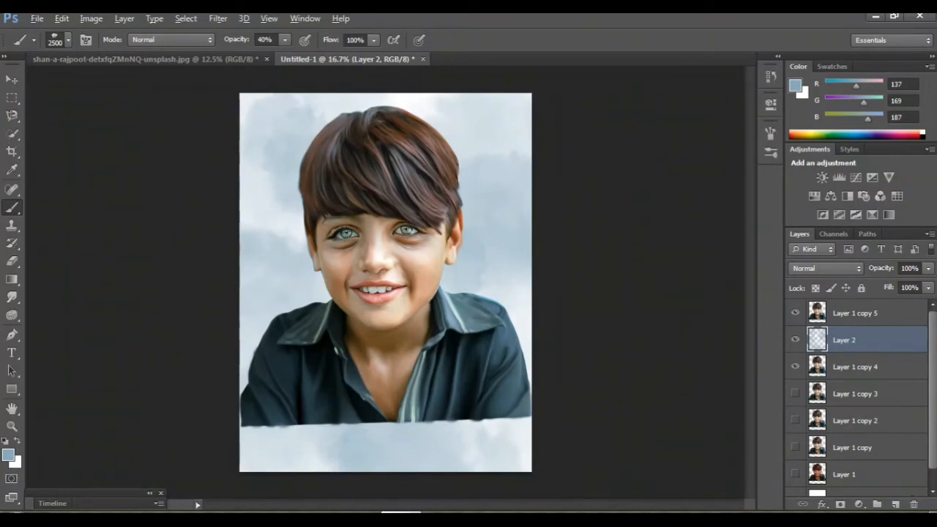
# Sample a darker teal from the shirt collar and dab it onto the background on both sides of the head and above the shoulders
pyautogui.keyDown('alt'); pyautogui.click(470, 313); pyautogui.keyUp('alt')
pyautogui.click(497, 276)
pyautogui.click(479, 200)
pyautogui.click(322, 296)
pyautogui.click(304, 275)
pyautogui.click(281, 330)
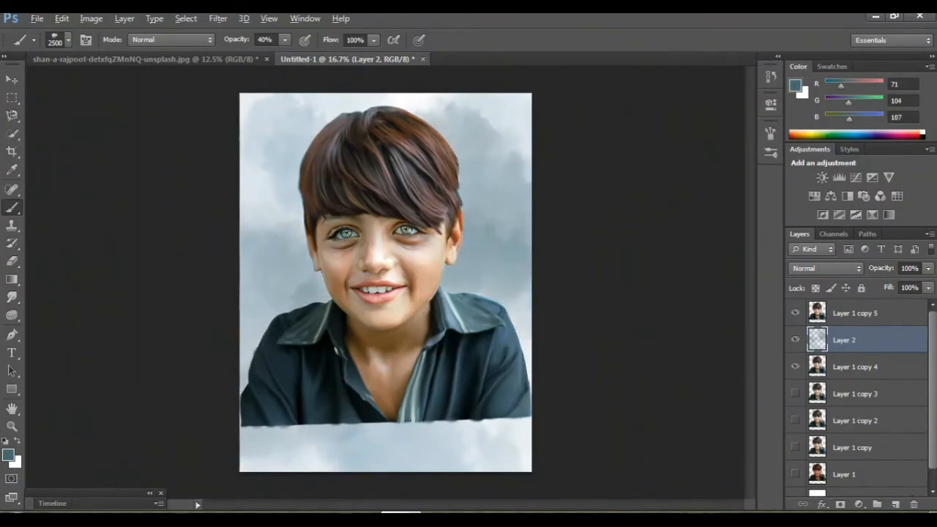
# Sample the near-black of the shirt sleeve and add darker patches to the background around the head and below the shirt
pyautogui.keyDown('alt'); pyautogui.click(293, 372); pyautogui.keyUp('alt')
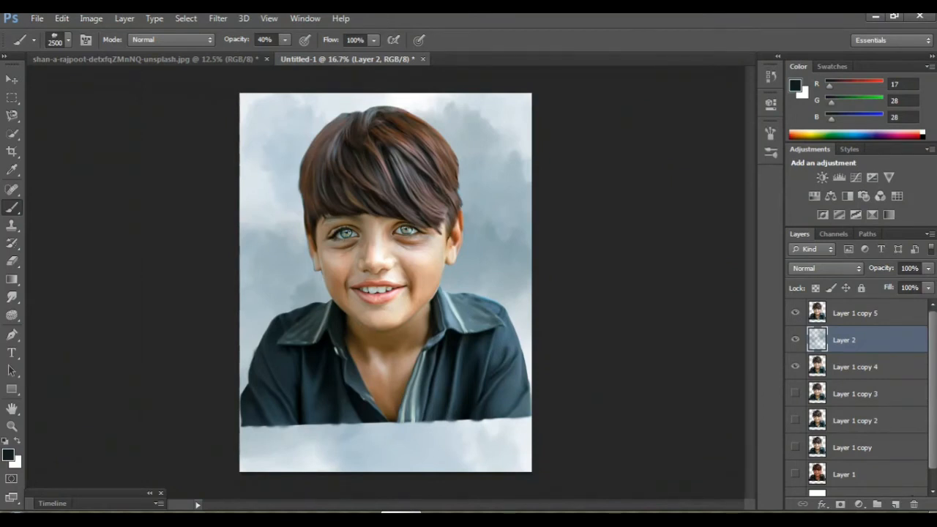
pyautogui.click(359, 307)
pyautogui.click(407, 289)
pyautogui.click(414, 180)
pyautogui.click(352, 161)
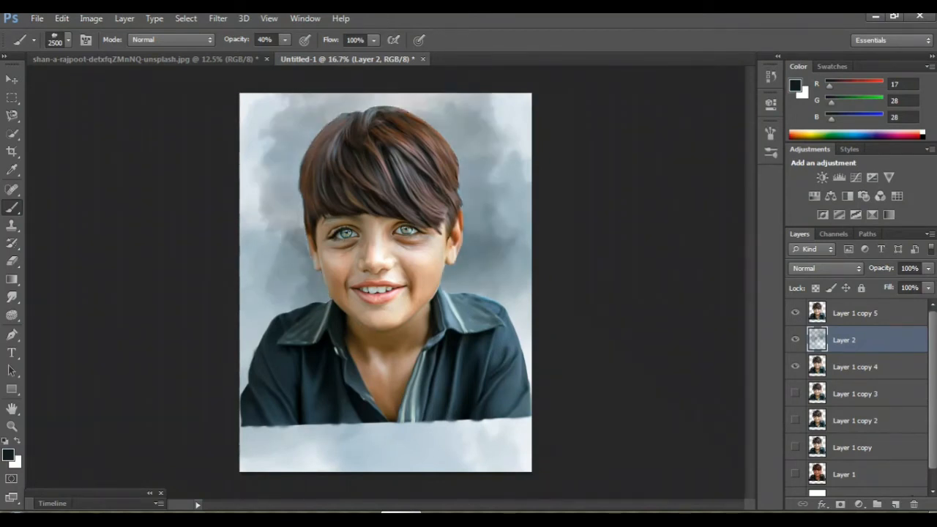
pyautogui.click(484, 403)
pyautogui.click(399, 435)
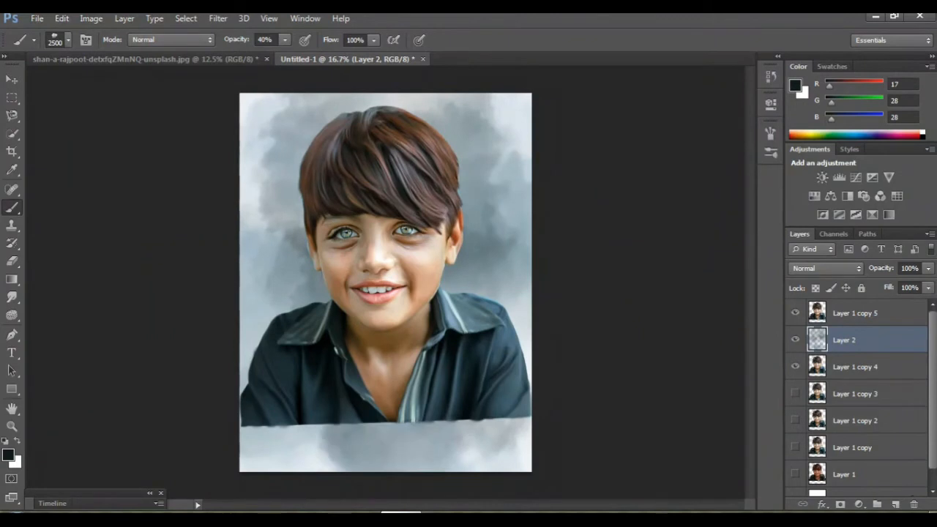
pyautogui.click(322, 439)
# Smudge the painted background patches around the boy into smooth tones with a size 500 Smudge brush at 44% strength
pyautogui.moveTo(12, 297); pyautogui.dragTo(69, 322)
pyautogui.hotkey('ctrl', '+')
pyautogui.hotkey('ctrl', '+')
pyautogui.hotkey('ctrl', '+')
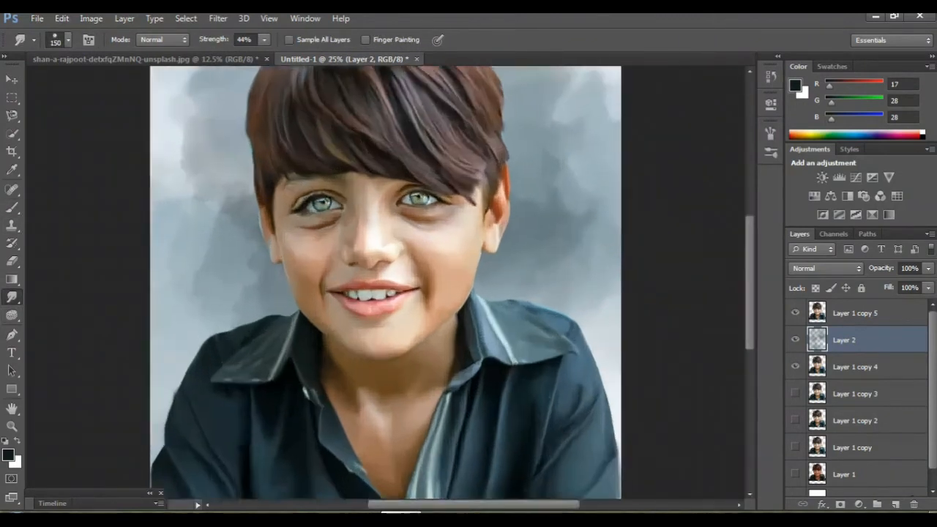
pyautogui.scroll(10, 395, 282)
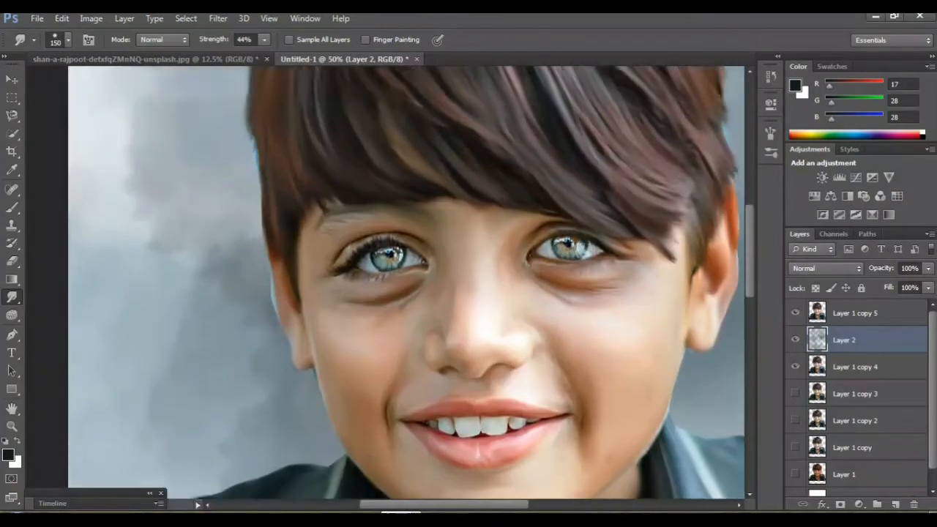
pyautogui.scroll(-1, 411, 325)
pyautogui.press(']')
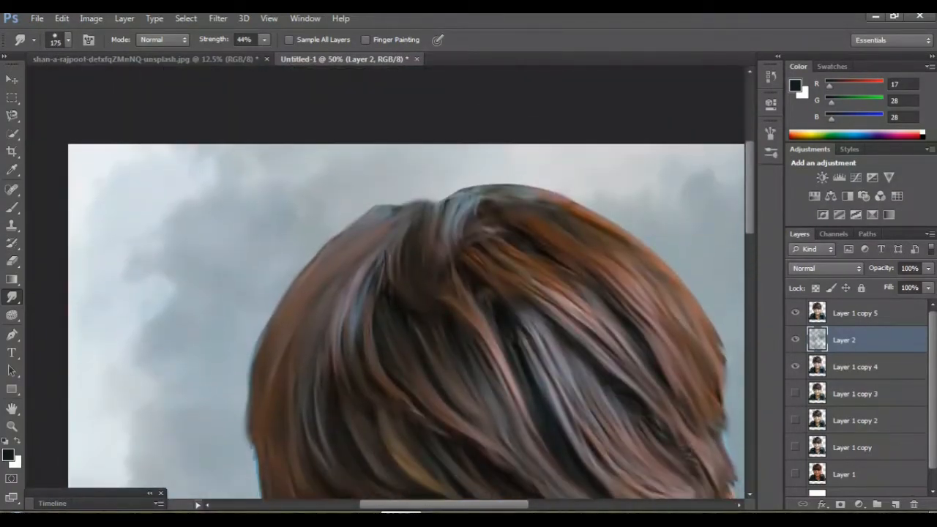
pyautogui.scroll(-1, 412, 306)
pyautogui.moveTo(172, 255)
pyautogui.mouseDown()
pyautogui.moveTo(153, 179)
pyautogui.moveTo(110, 136)
pyautogui.moveTo(212, 139)
pyautogui.moveTo(220, 179)
pyautogui.moveTo(284, 176)
pyautogui.mouseUp()
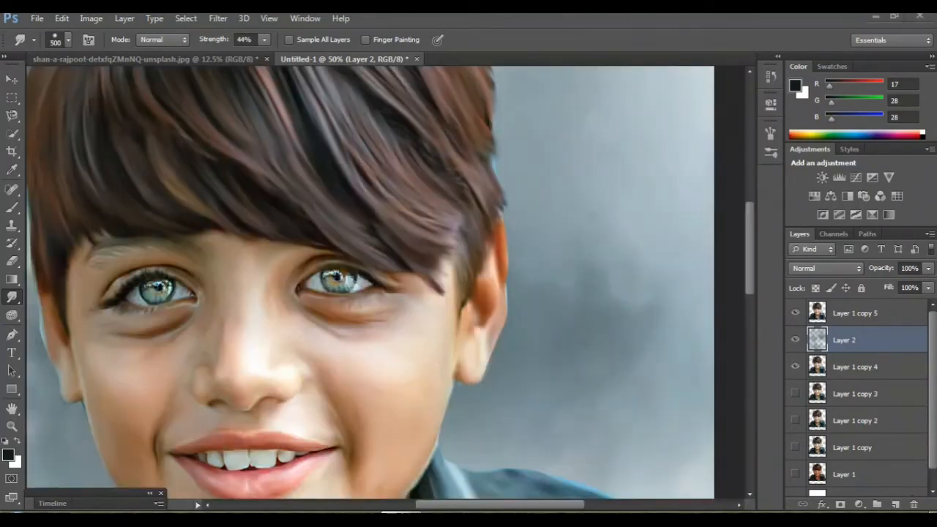
pyautogui.scroll(-1, 390, 282)
pyautogui.moveTo(644, 257)
pyautogui.mouseDown()
pyautogui.moveTo(623, 315)
pyautogui.moveTo(575, 300)
pyautogui.moveTo(572, 399)
pyautogui.moveTo(424, 187)
pyautogui.mouseUp()
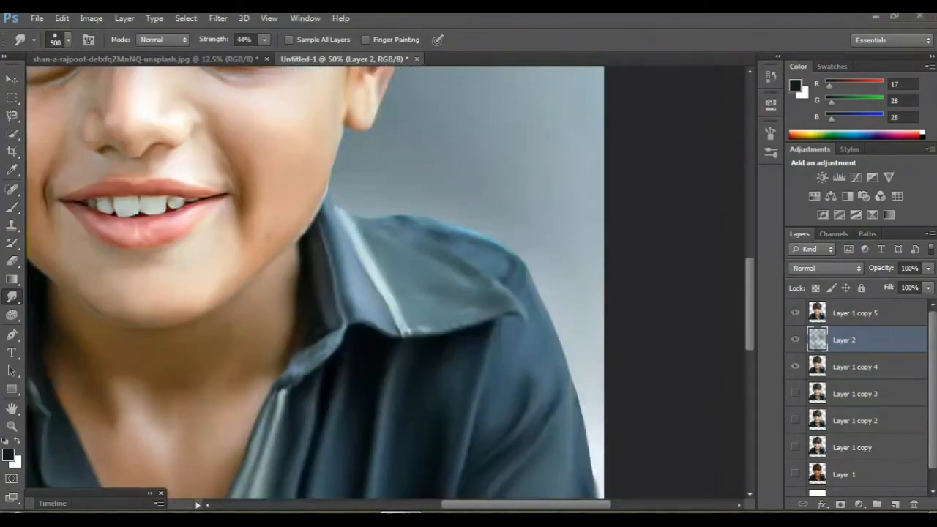
pyautogui.hotkey('ctrl', '-')
pyautogui.hotkey('ctrl', '-')
pyautogui.hotkey('ctrl', '-')
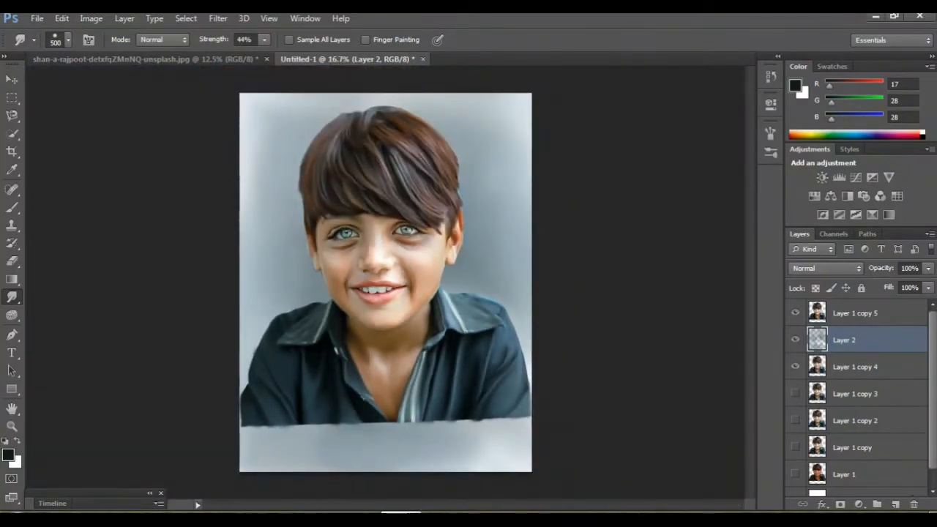
# Brighten the background behind the boy with white (ffffff) using a soft round brush at 2000 px
pyautogui.press('b')
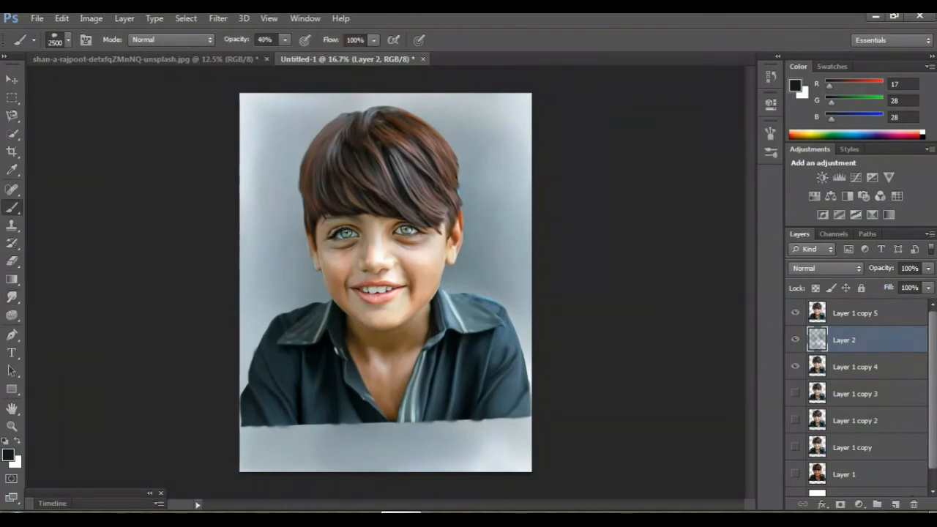
pyautogui.click(68, 41)
pyautogui.scroll(10, 87, 181)
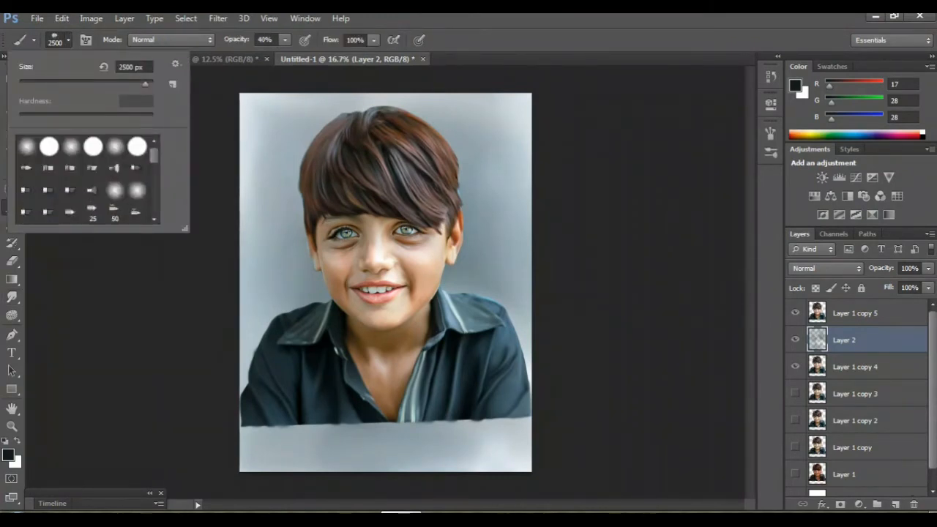
pyautogui.doubleClick(115, 147)
pyautogui.click(8, 455)
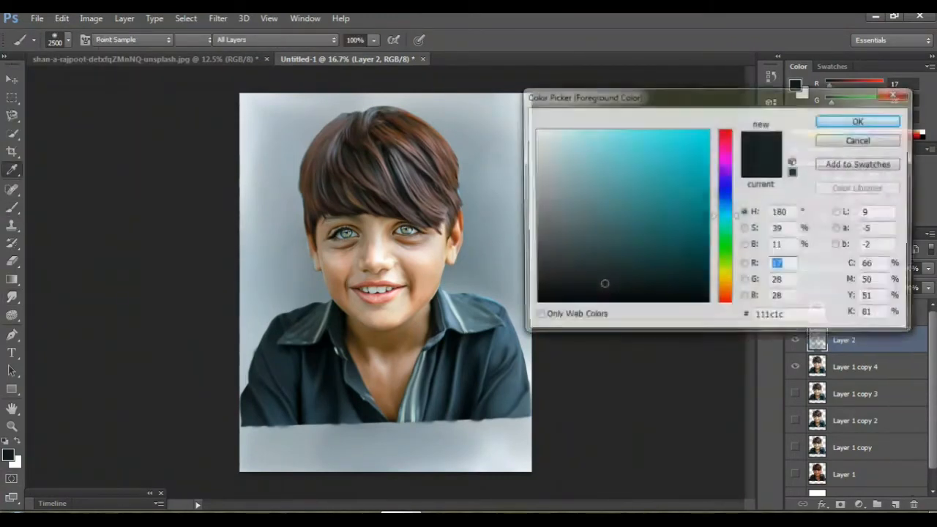
pyautogui.click(537, 131)
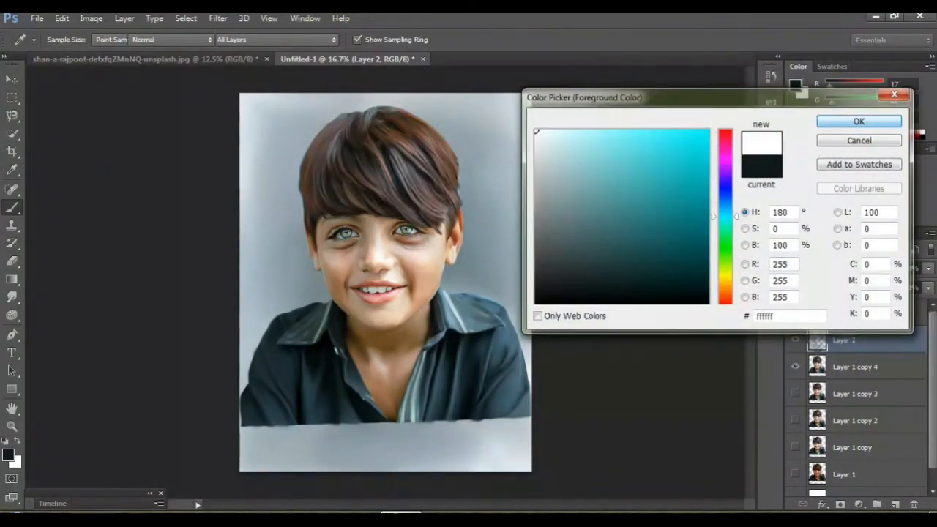
pyautogui.press('Return')
pyautogui.press('[')
pyautogui.press('[')
pyautogui.press('[')
pyautogui.press('[')
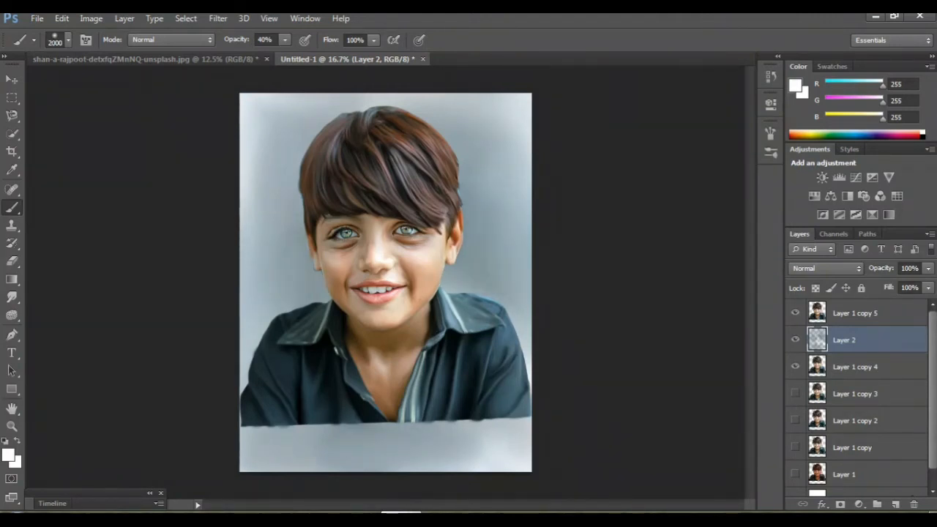
pyautogui.click(393, 266)
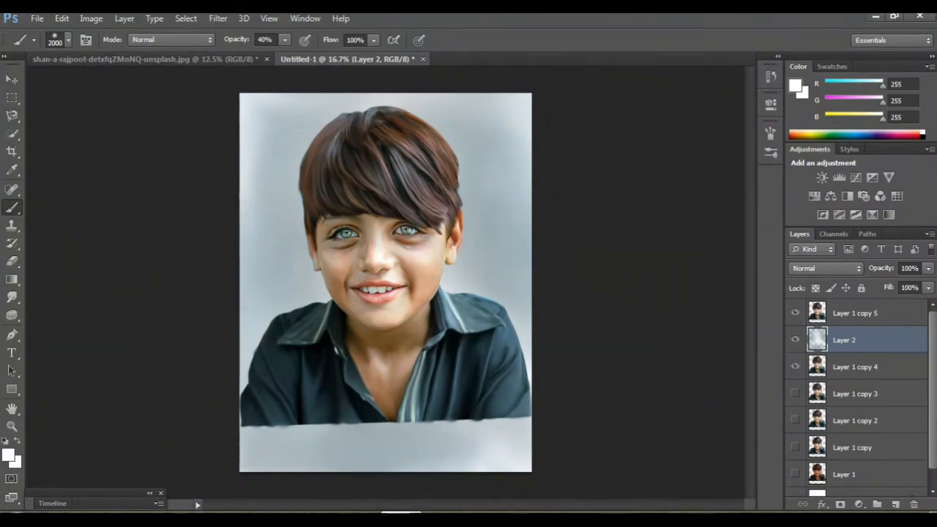
# Return to the 300 px textured brush preset, sample a reddish brown from the hair, and enlarge the brush to 2700 px
pyautogui.click(68, 40)
pyautogui.moveTo(154, 152); pyautogui.dragTo(154, 205)
pyautogui.doubleClick(49, 211)
pyautogui.keyDown('alt'); pyautogui.click(421, 140); pyautogui.keyUp('alt')
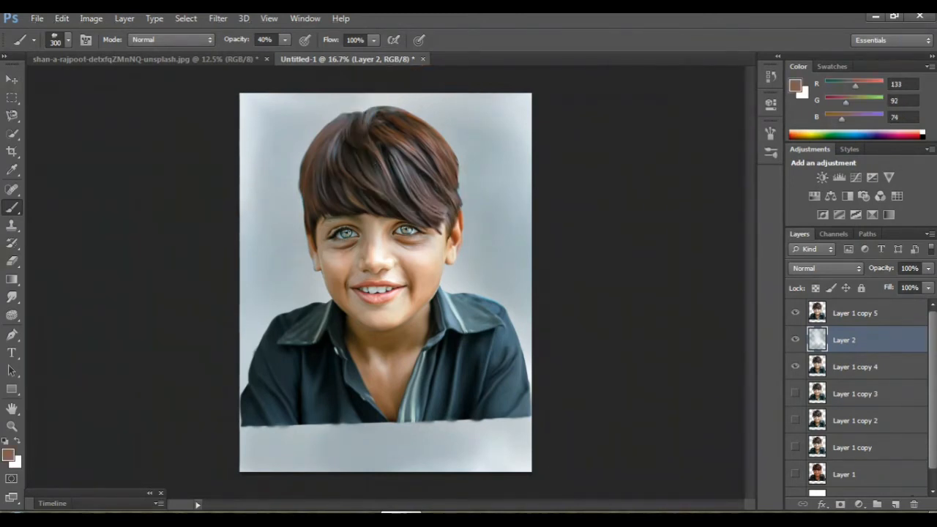
pyautogui.press(']')
pyautogui.press(']')
pyautogui.press(']')
pyautogui.press(']')
pyautogui.press(']')
pyautogui.press(']')
pyautogui.press(']')
pyautogui.press(']')
pyautogui.press(']')
pyautogui.press(']')
pyautogui.press(']')
pyautogui.press(']')
pyautogui.press(']')
pyautogui.press(']')
pyautogui.press(']')
# Dab the sampled brown over the background around the head, beside the shoulders, and below the shirt
pyautogui.click(254, 128)
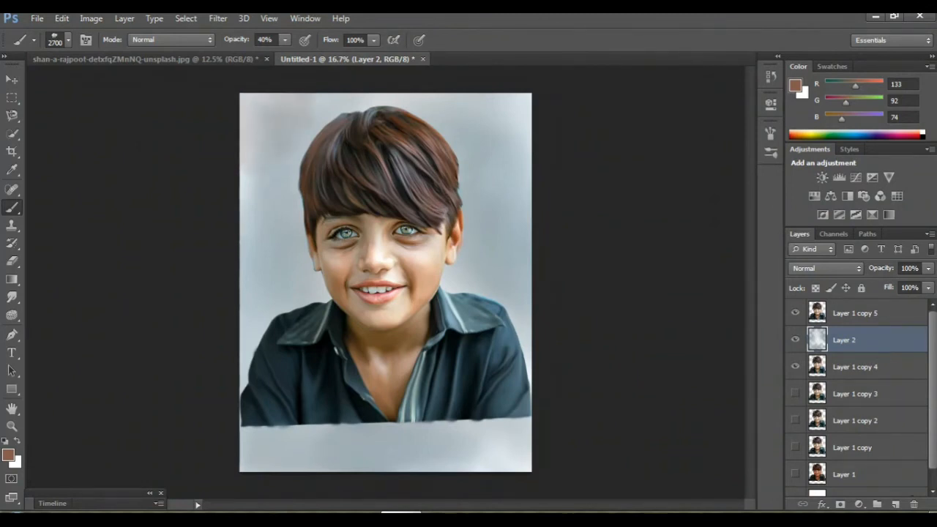
pyautogui.click(345, 109)
pyautogui.click(473, 140)
pyautogui.click(507, 174)
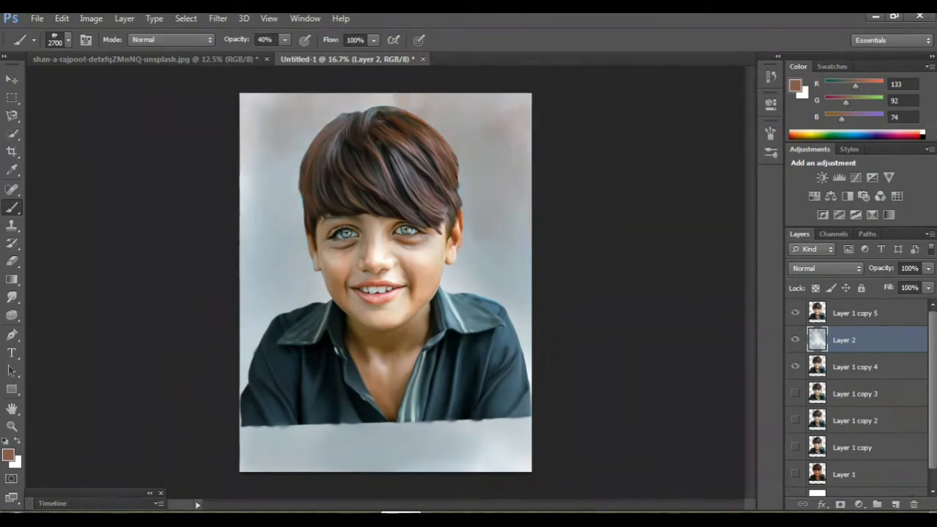
pyautogui.click(257, 199)
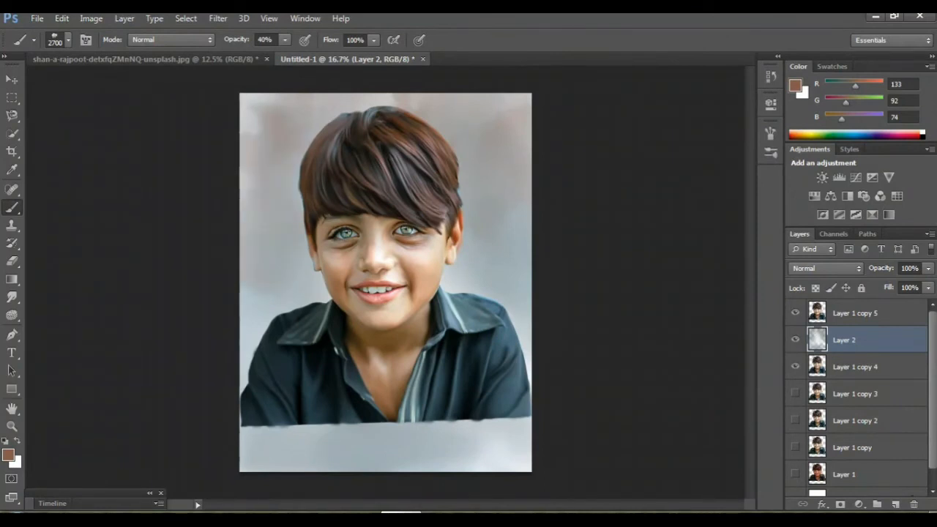
pyautogui.click(489, 296)
pyautogui.click(492, 438)
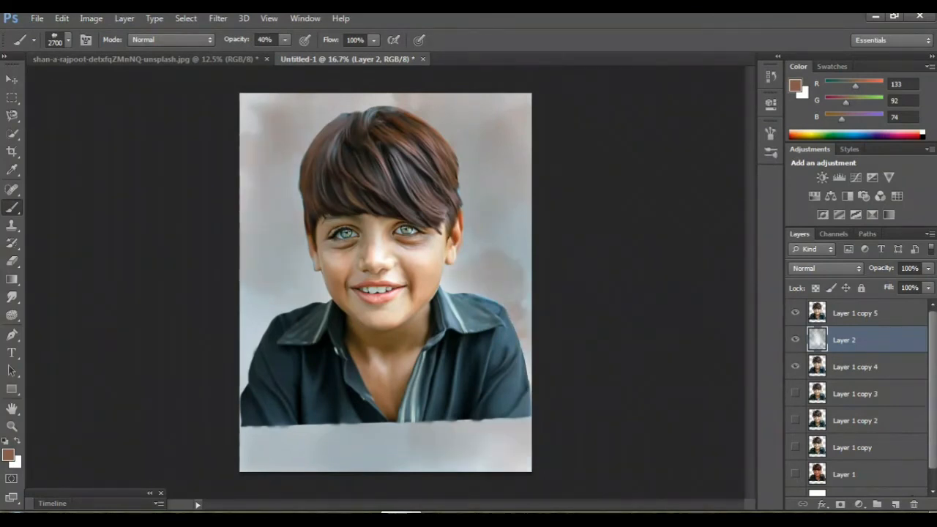
pyautogui.click(300, 449)
pyautogui.click(266, 313)
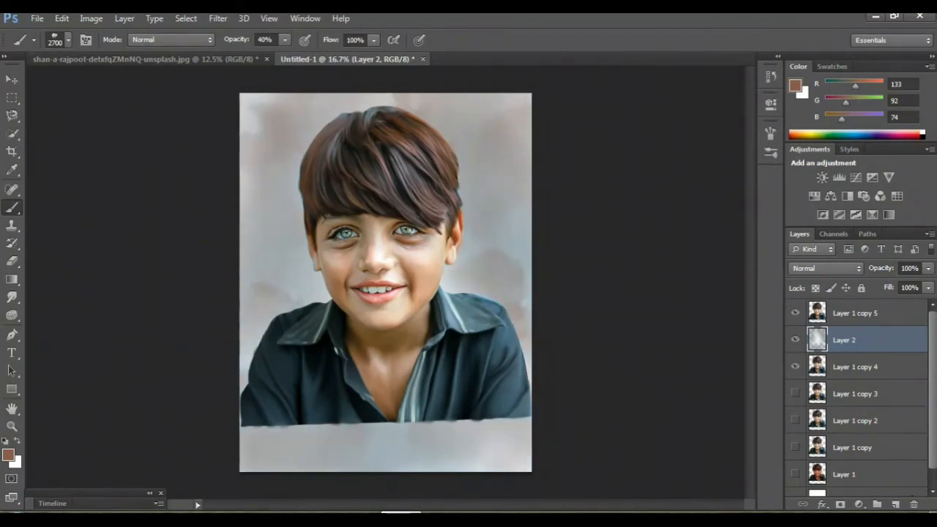
pyautogui.click(487, 248)
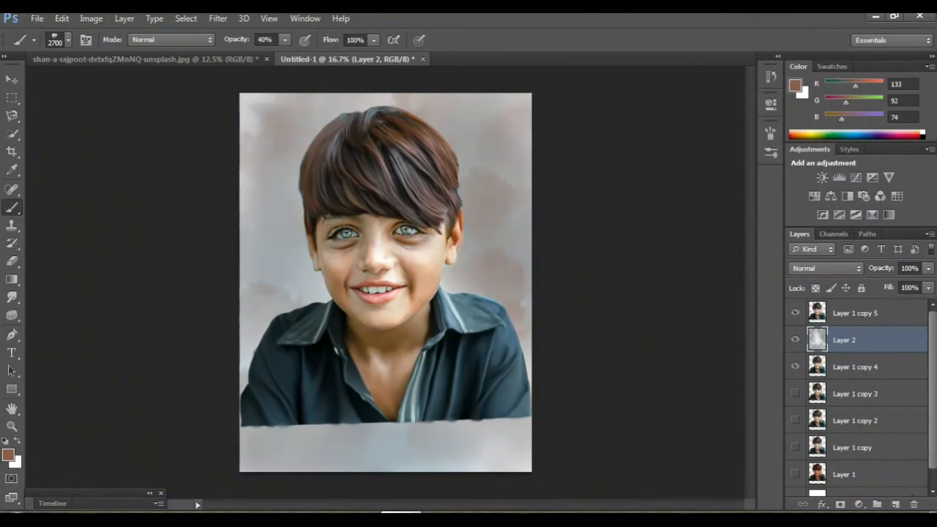
pyautogui.click(273, 230)
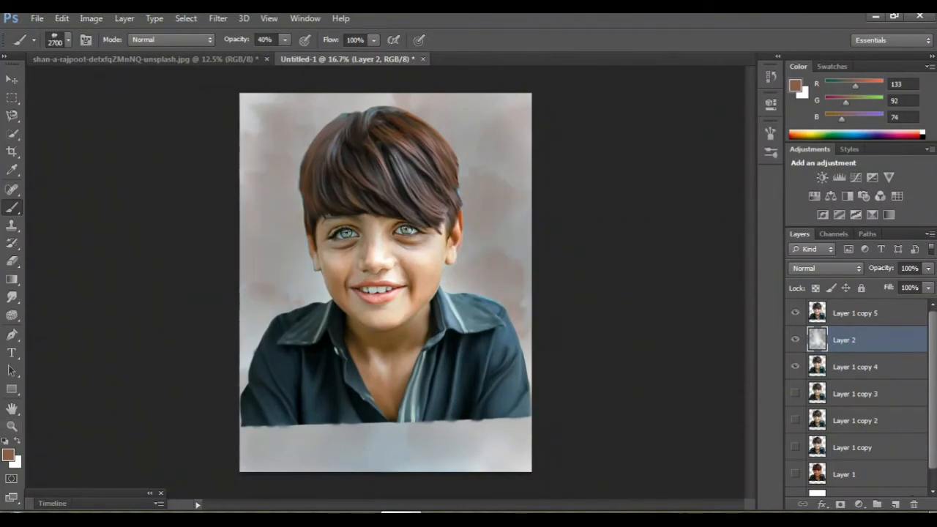
# Set the foreground colour to light blue (RGB 177, 230, 245) and dab it over the background beside the head
pyautogui.click(8, 455)
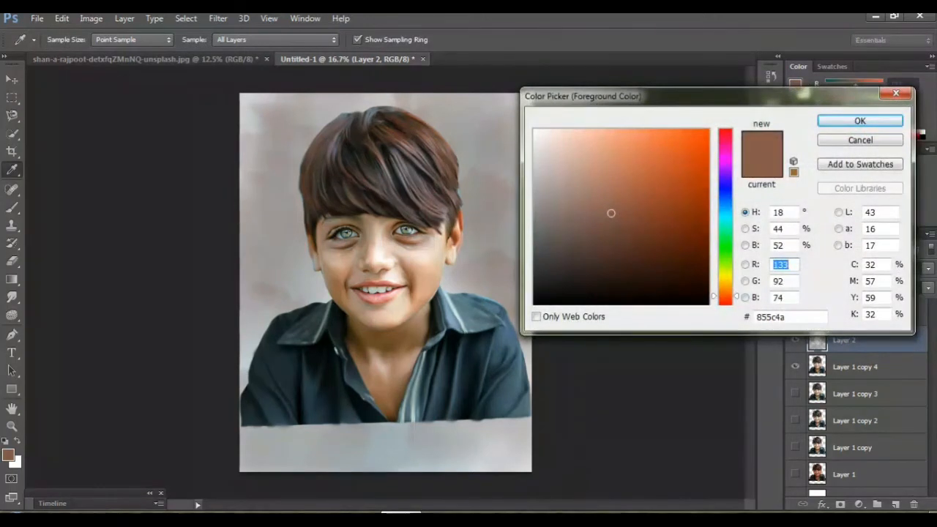
pyautogui.moveTo(725, 207); pyautogui.dragTo(725, 211)
pyautogui.click(656, 146)
pyautogui.click(582, 138)
pyautogui.click(860, 121)
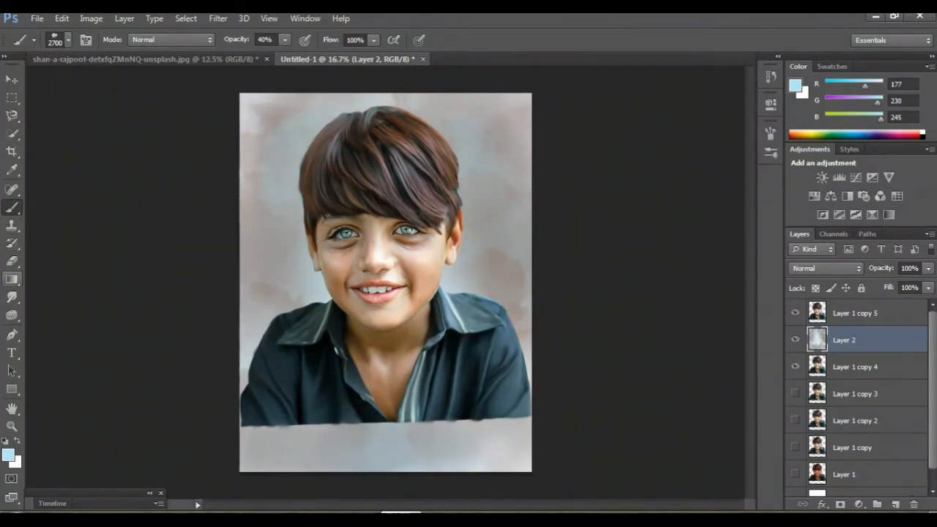
# Blend the blotchy background colours on Layer 2 around the boy into smooth tones with the Smudge tool at 500 px, 44% strength
pyautogui.click(12, 297)
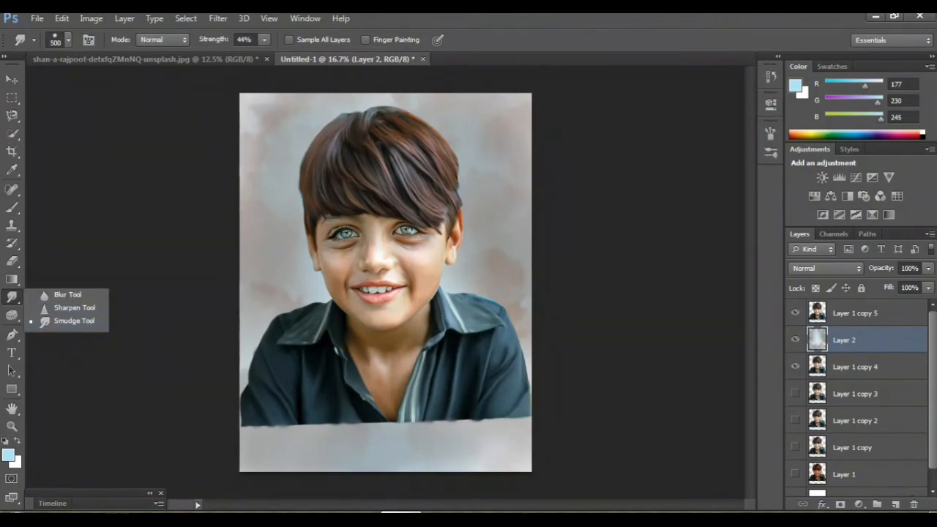
pyautogui.click(74, 321)
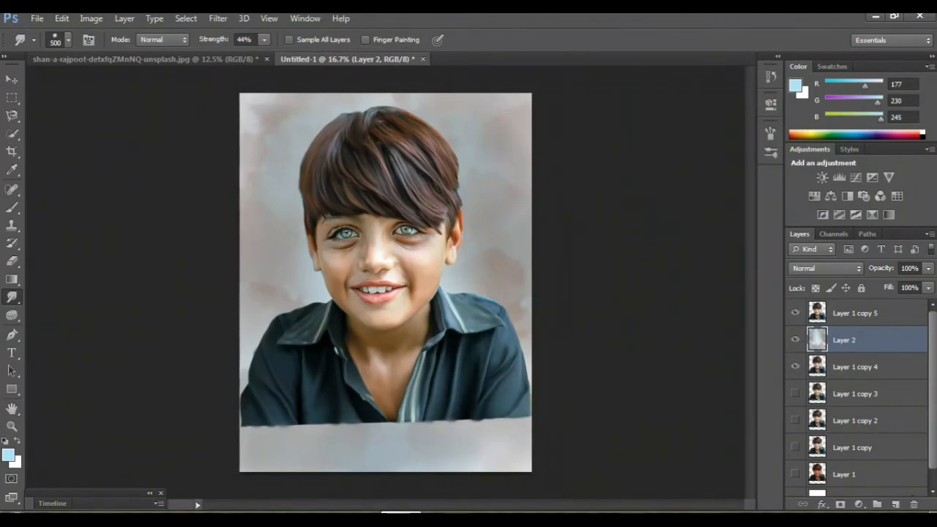
pyautogui.hotkey('ctrl', '+')
pyautogui.hotkey('ctrl', '+')
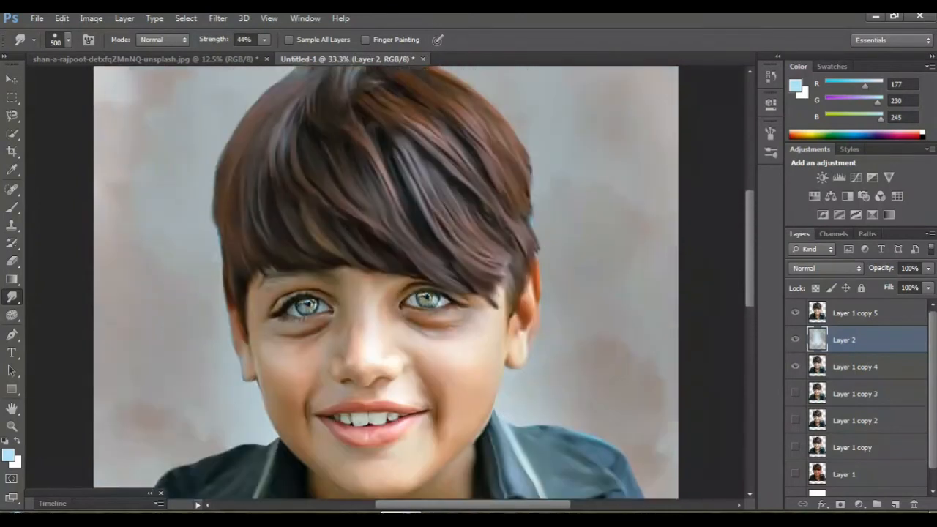
pyautogui.scroll(3, 386, 282)
pyautogui.moveTo(152, 211)
pyautogui.mouseDown()
pyautogui.moveTo(127, 203)
pyautogui.moveTo(140, 172)
pyautogui.mouseUp()
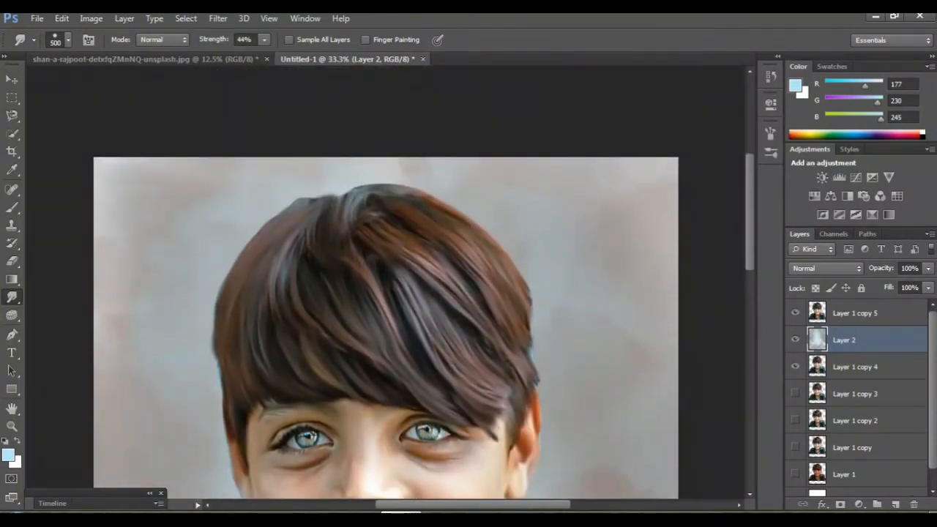
pyautogui.hotkey('ctrl', '-')
pyautogui.hotkey('ctrl', '-')
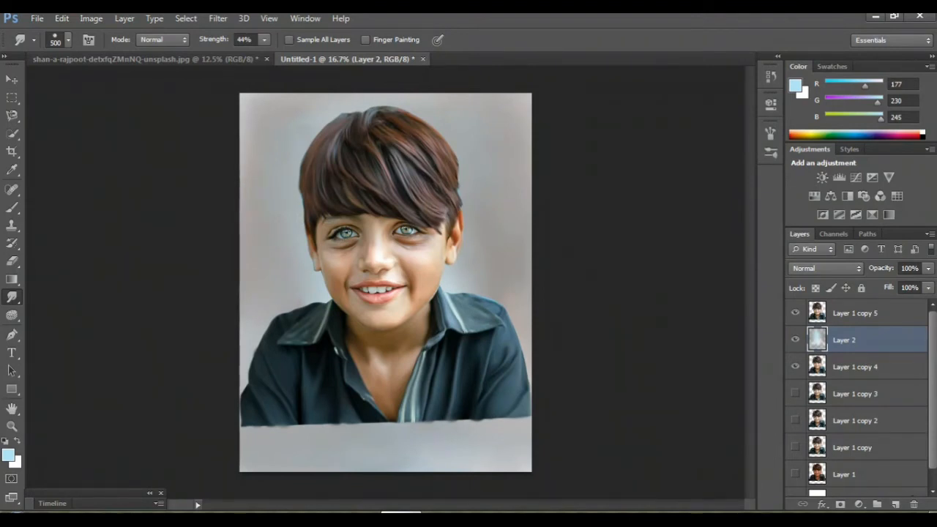
# Smudge the outer edge of the shirt's left sleeve into the background on Layer 1 copy 5, using a 300 px brush
pyautogui.hotkey('ctrl', '+')
pyautogui.hotkey('ctrl', '+')
pyautogui.hotkey('ctrl', '+')
pyautogui.hotkey('ctrl', '+')
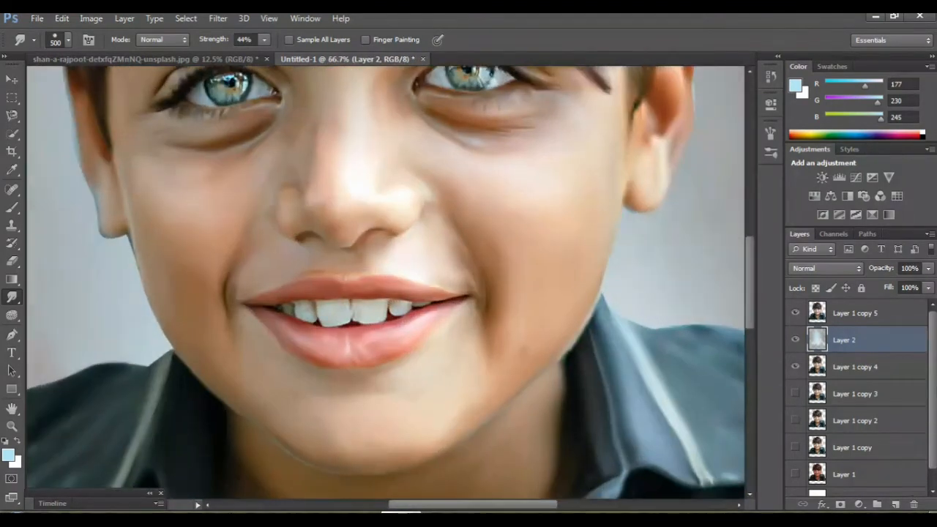
pyautogui.moveTo(256, 293); pyautogui.dragTo(620, 282)
pyautogui.scroll(-9, 458, 283)
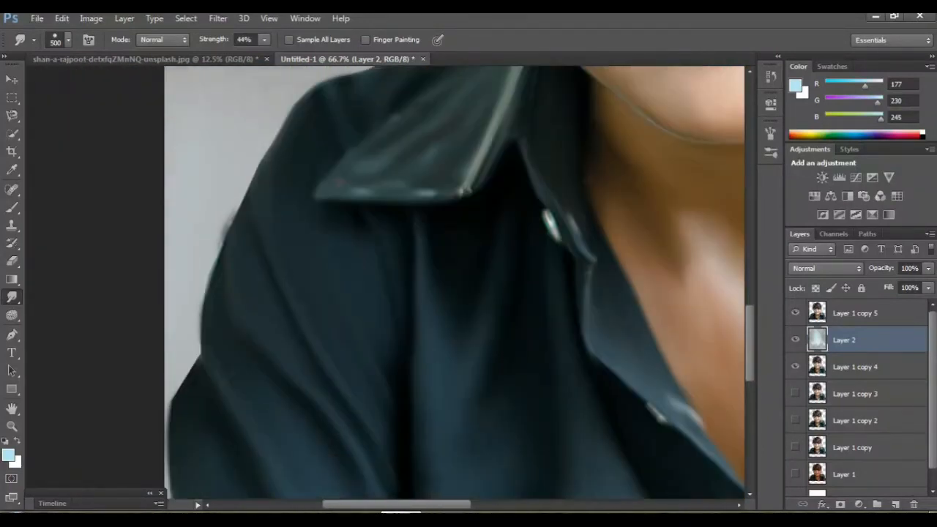
pyautogui.hscroll(-2, 454, 282)
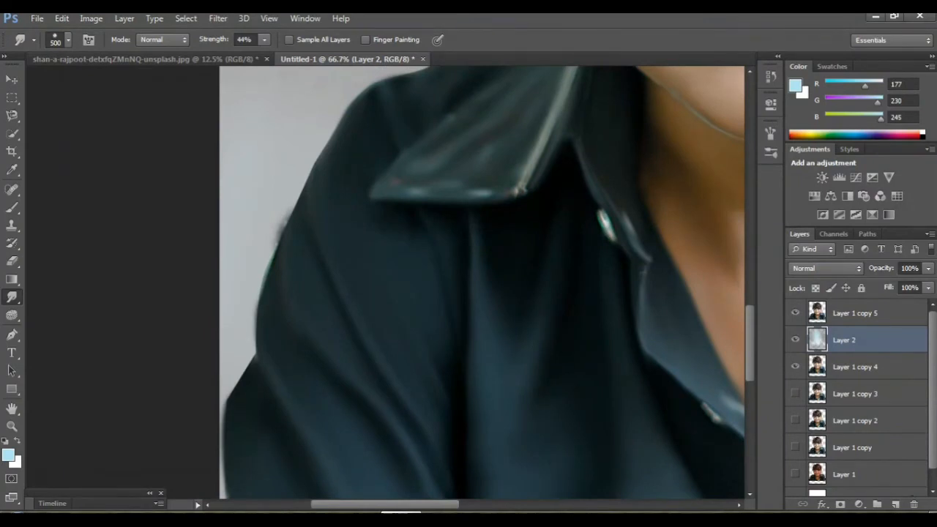
pyautogui.click(856, 313)
pyautogui.moveTo(274, 256); pyautogui.dragTo(253, 359)
pyautogui.moveTo(315, 257); pyautogui.dragTo(366, 373)
pyautogui.scroll(-1, 329, 307)
pyautogui.moveTo(249, 315)
pyautogui.mouseDown()
pyautogui.moveTo(228, 355)
pyautogui.moveTo(229, 403)
pyautogui.mouseUp()
pyautogui.scroll(-2, 330, 330)
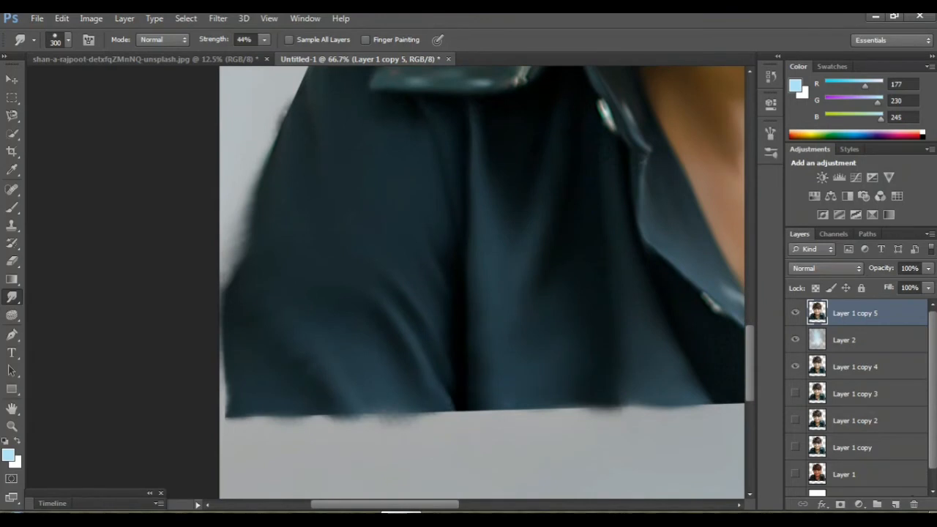
# Smudge the left part of the shirt's hard lower edge downward into the background
pyautogui.moveTo(257, 312)
pyautogui.mouseDown()
pyautogui.moveTo(243, 381)
pyautogui.moveTo(267, 417)
pyautogui.moveTo(249, 436)
pyautogui.mouseUp()
pyautogui.moveTo(322, 400); pyautogui.dragTo(318, 424)
pyautogui.moveTo(300, 410); pyautogui.dragTo(297, 438)
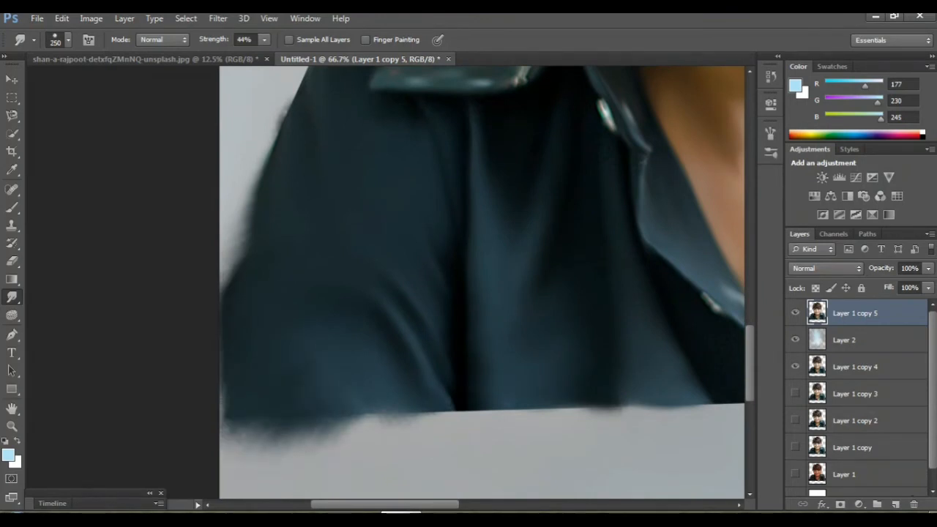
pyautogui.hscroll(2, 329, 410)
pyautogui.moveTo(359, 399); pyautogui.dragTo(365, 439)
pyautogui.moveTo(321, 399); pyautogui.dragTo(304, 433)
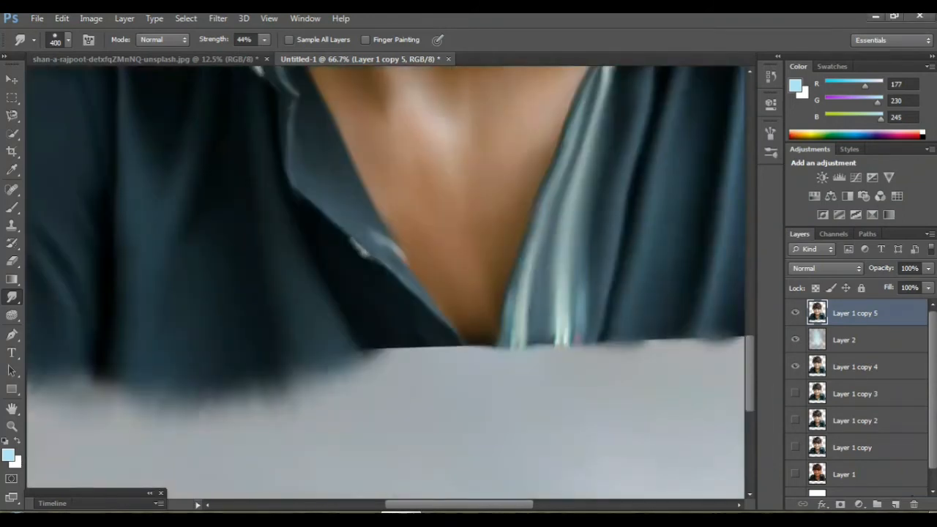
# Soften the rest of the shirt's lower edge, from the open neckline to the right sleeve, with 400 px smudge strokes
pyautogui.hscroll(2, 386, 330)
pyautogui.moveTo(362, 322)
pyautogui.mouseDown()
pyautogui.moveTo(368, 359)
pyautogui.moveTo(344, 381)
pyautogui.mouseUp()
pyautogui.moveTo(414, 315); pyautogui.dragTo(428, 388)
pyautogui.moveTo(497, 301); pyautogui.dragTo(505, 377)
pyautogui.hscroll(5, 506, 330)
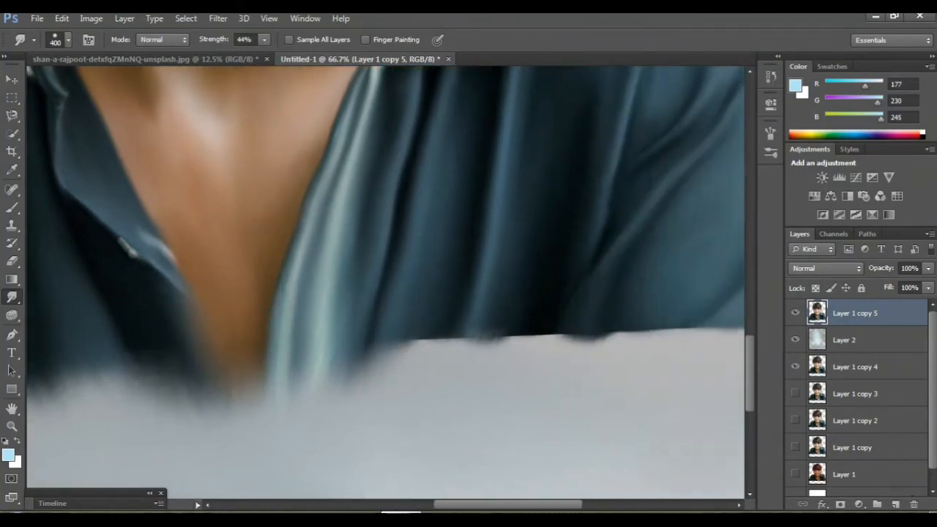
pyautogui.hscroll(3, 386, 282)
pyautogui.moveTo(626, 278); pyautogui.dragTo(616, 359)
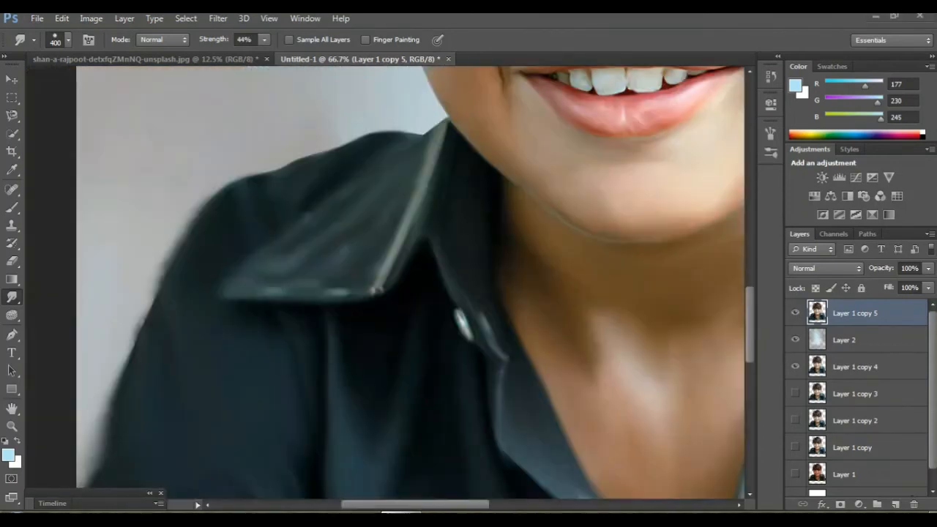
# Smudge the left shoulder and upper sleeve outline at 400 px so it melts into the background
pyautogui.hscroll(-2, 385, 282)
pyautogui.moveTo(236, 256); pyautogui.dragTo(199, 348)
pyautogui.scroll(2, 386, 282)
pyautogui.scroll(-2, 444, 282)
pyautogui.moveTo(209, 304); pyautogui.dragTo(174, 411)
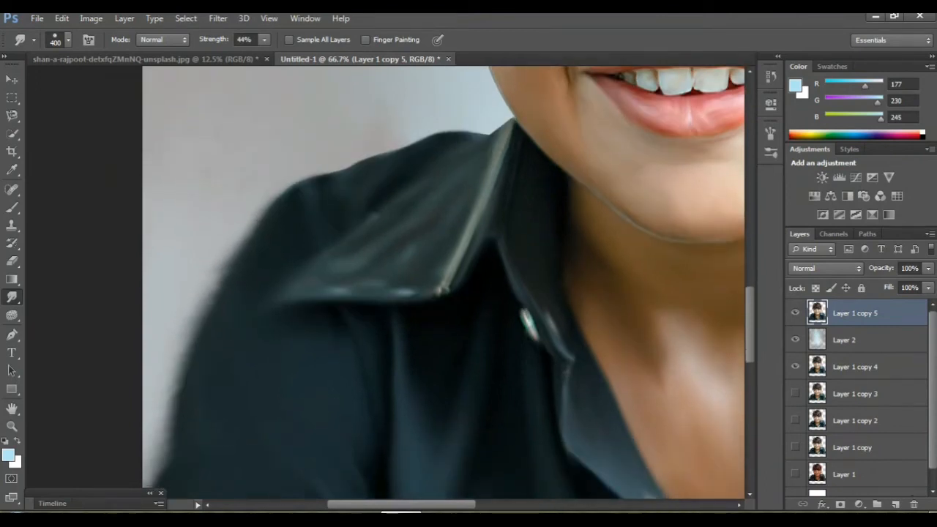
pyautogui.hotkey('ctrl', '-')
pyautogui.hotkey('ctrl', '-')
pyautogui.hotkey('ctrl', '-')
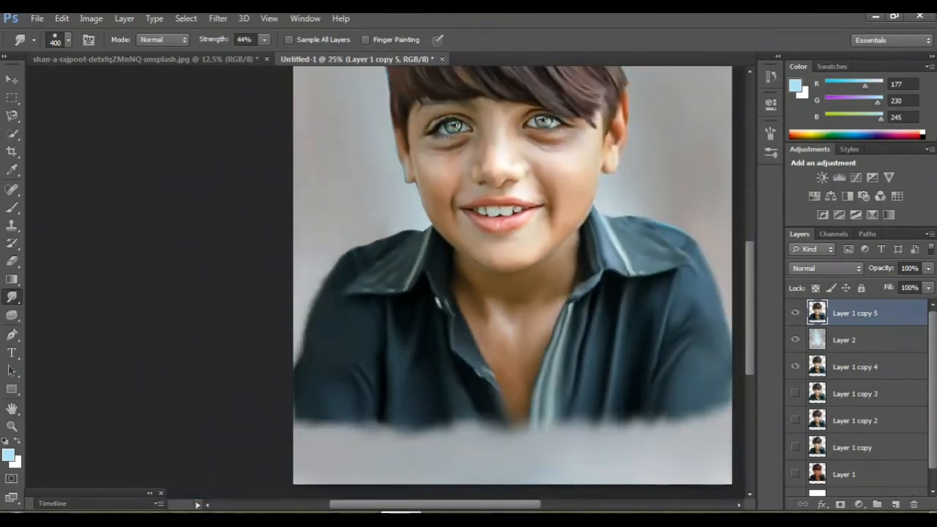
pyautogui.hotkey('ctrl', '-')
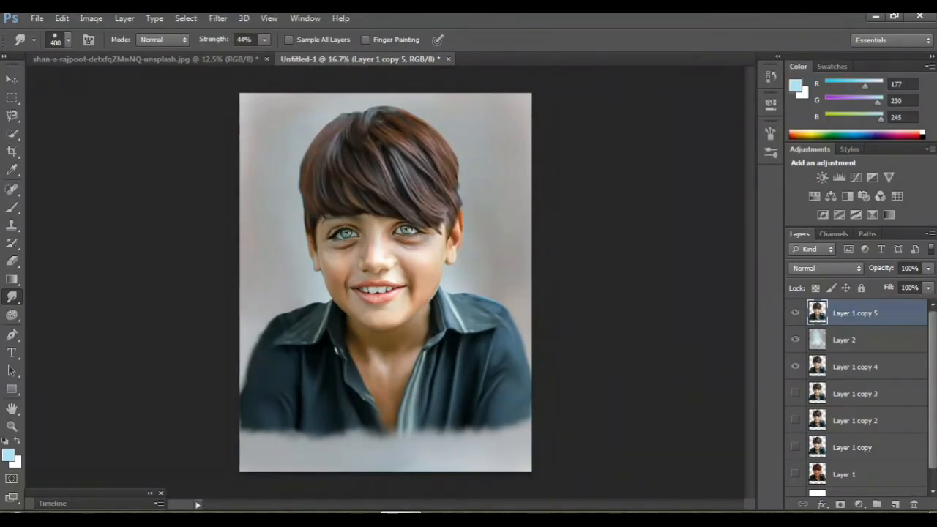
# Soften the hair outline left of the parting at the crown, reducing the smudge brush to 250 px
pyautogui.hotkey('ctrl', '+')
pyautogui.hotkey('ctrl', '+')
pyautogui.hotkey('ctrl', '+')
pyautogui.hotkey('ctrl', '+')
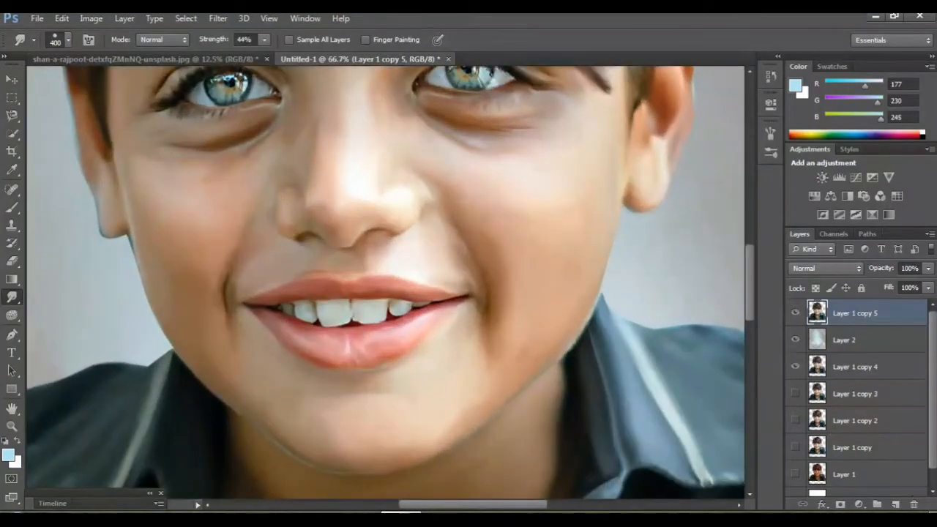
pyautogui.scroll(10, 386, 282)
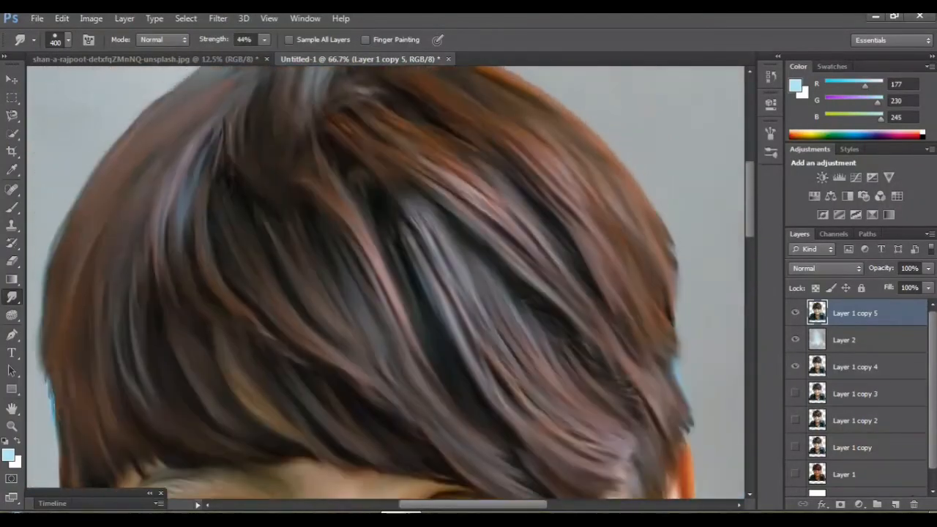
pyautogui.hscroll(-3, 386, 282)
pyautogui.scroll(5, 386, 282)
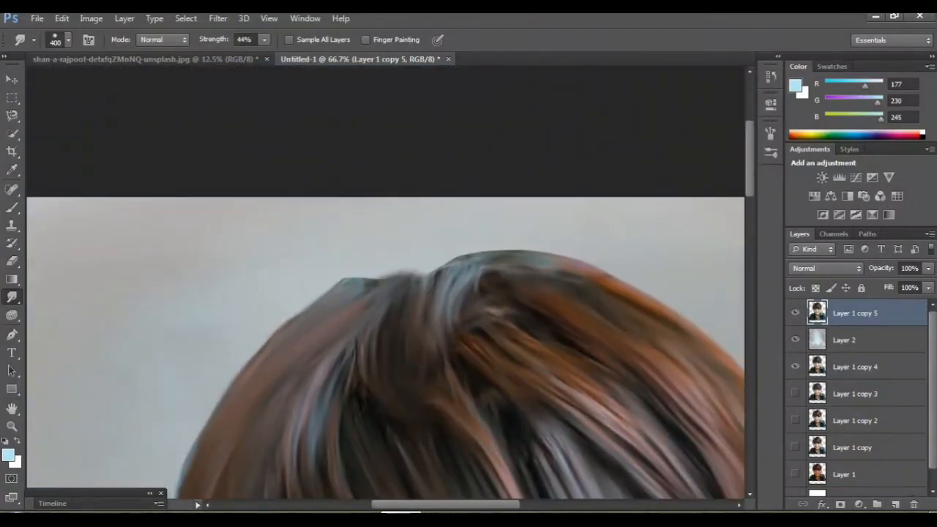
pyautogui.hotkey('ctrl', '+')
pyautogui.press('[')
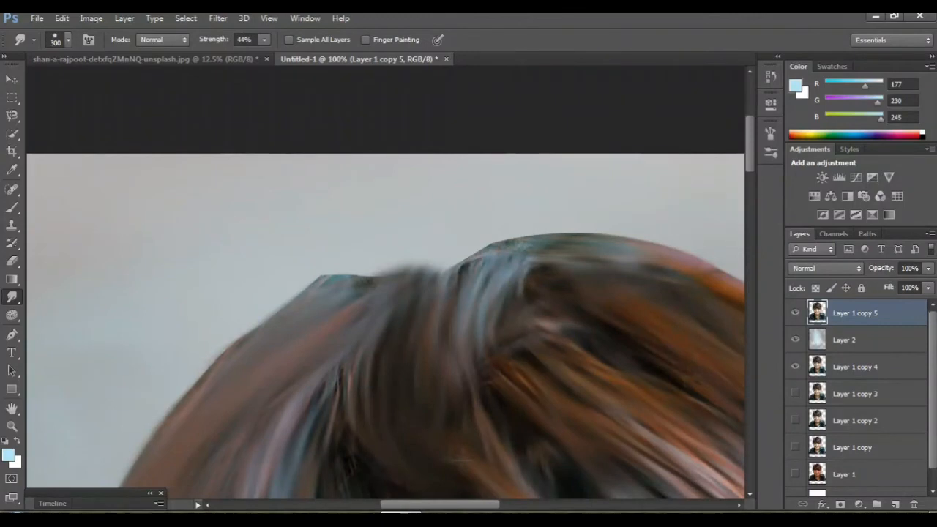
pyautogui.scroll(-1, 386, 307)
pyautogui.press('[')
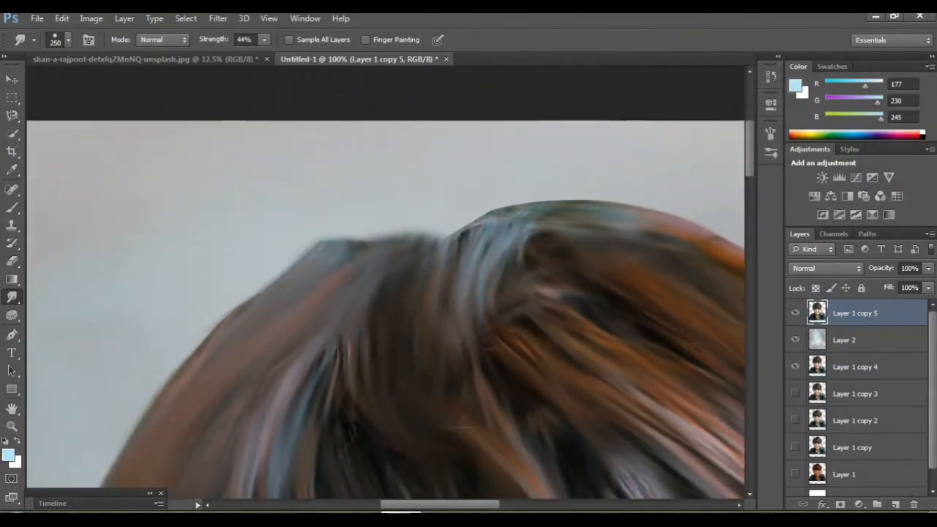
# Smooth the hair strands on the right side of the head with smudge strokes along their direction
pyautogui.hscroll(-1, 386, 307)
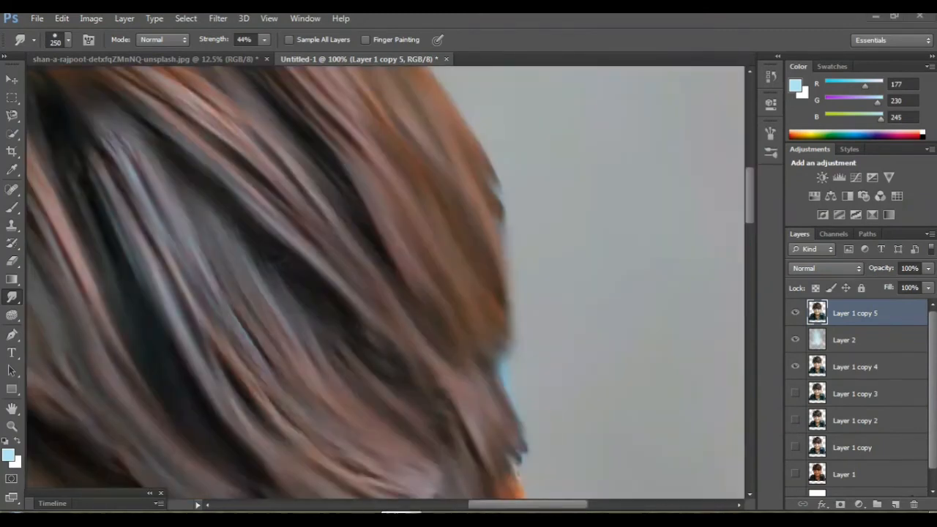
pyautogui.moveTo(217, 317)
pyautogui.mouseDown()
pyautogui.moveTo(265, 393)
pyautogui.moveTo(294, 413)
pyautogui.mouseUp()
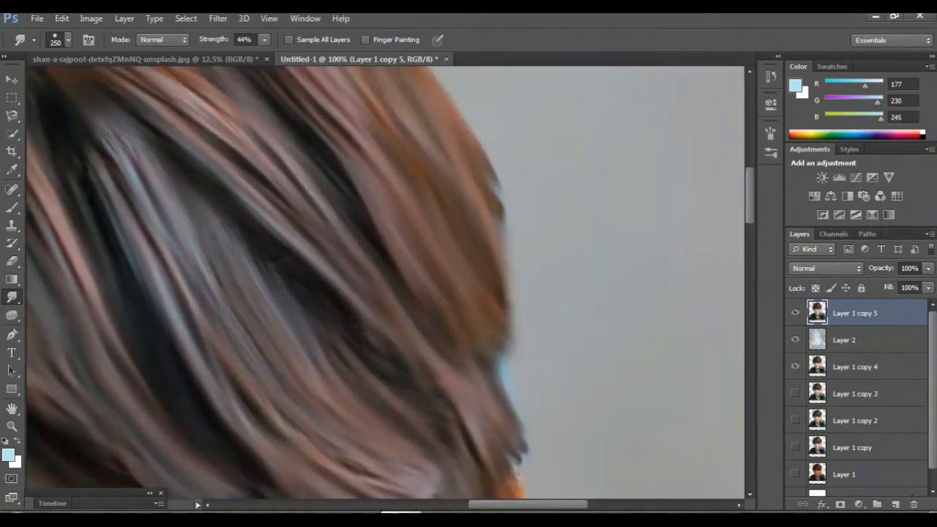
pyautogui.scroll(3, 386, 283)
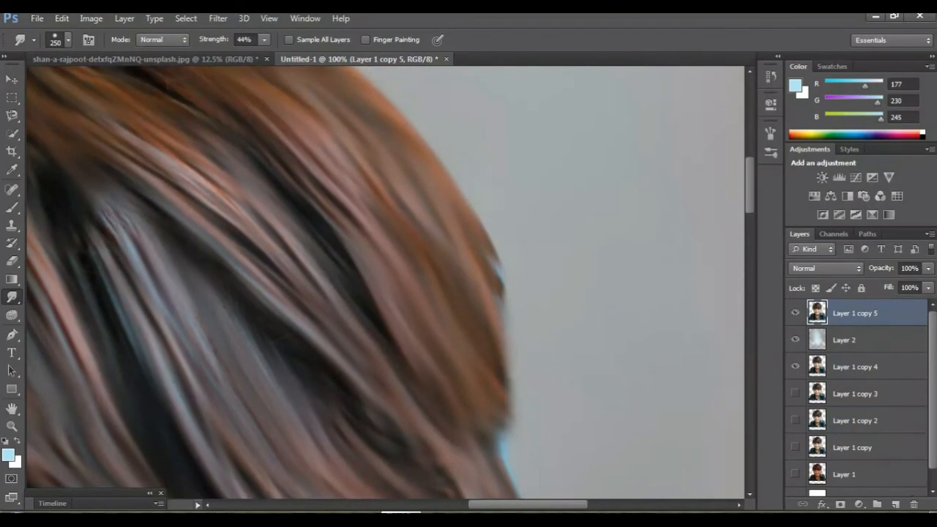
pyautogui.moveTo(108, 204); pyautogui.dragTo(144, 269)
pyautogui.scroll(8, 386, 283)
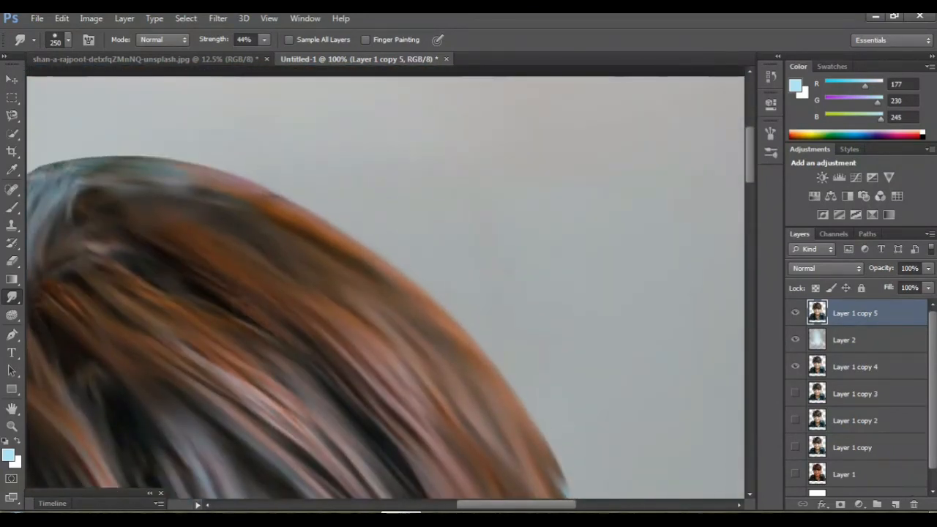
pyautogui.hscroll(3, 386, 283)
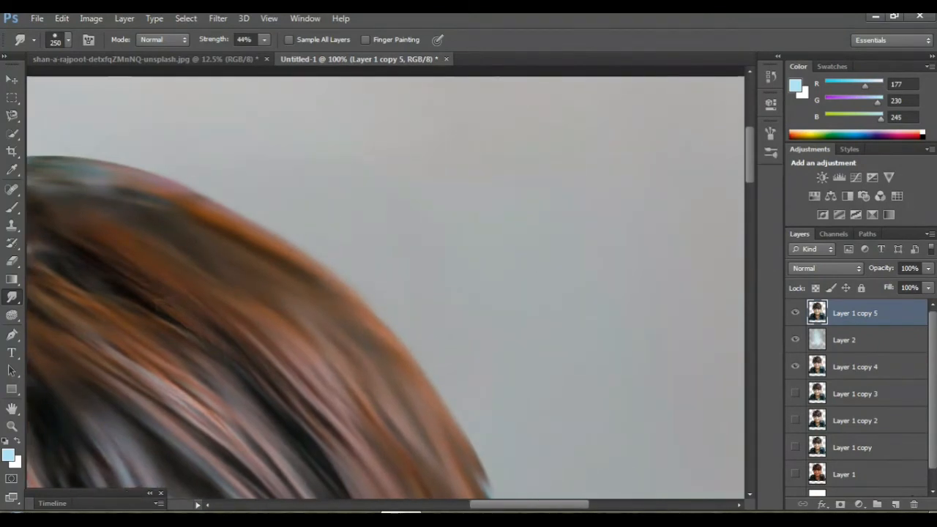
# Smudge the bluish crown hair and the brown strands beside the parting along their curve, softening the top outline
pyautogui.hscroll(-6, 386, 283)
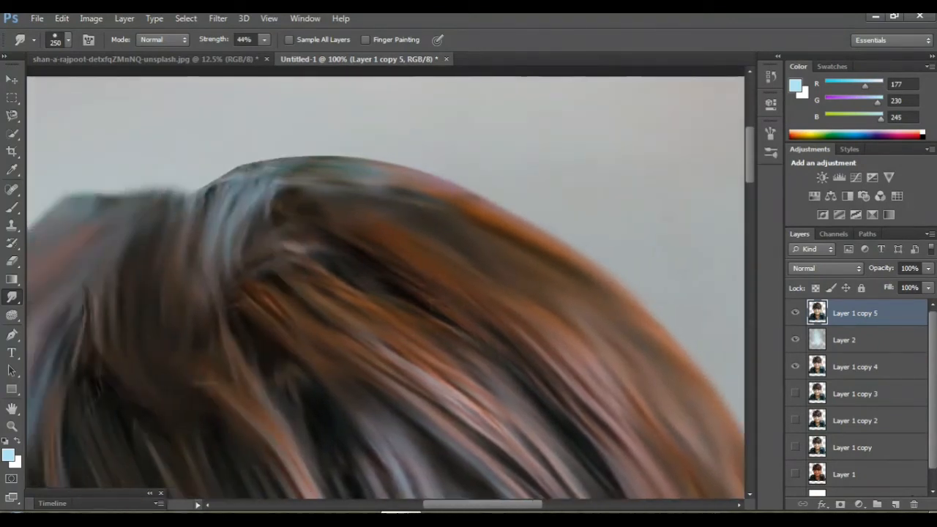
pyautogui.moveTo(228, 223)
pyautogui.mouseDown()
pyautogui.moveTo(243, 196)
pyautogui.moveTo(283, 173)
pyautogui.moveTo(362, 180)
pyautogui.mouseUp()
pyautogui.moveTo(344, 238)
pyautogui.mouseDown()
pyautogui.moveTo(410, 269)
pyautogui.moveTo(463, 320)
pyautogui.mouseUp()
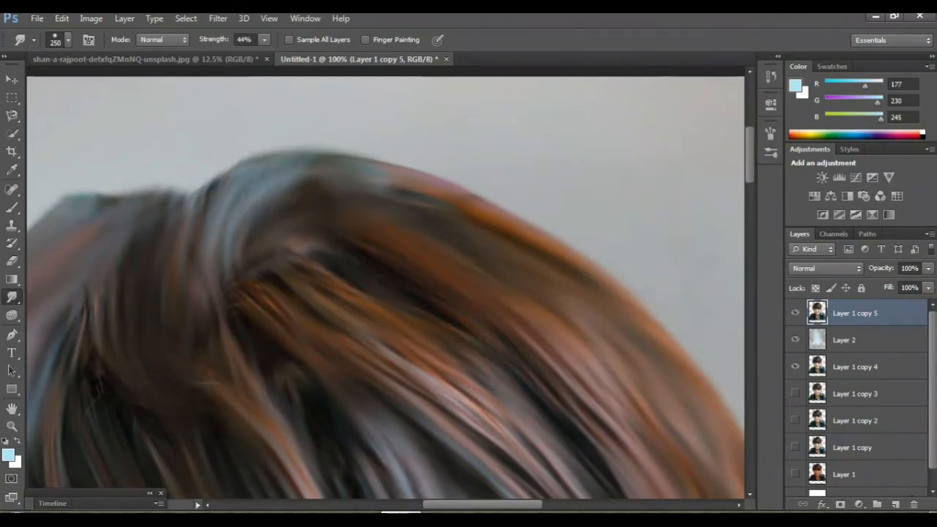
pyautogui.moveTo(225, 269); pyautogui.dragTo(253, 304)
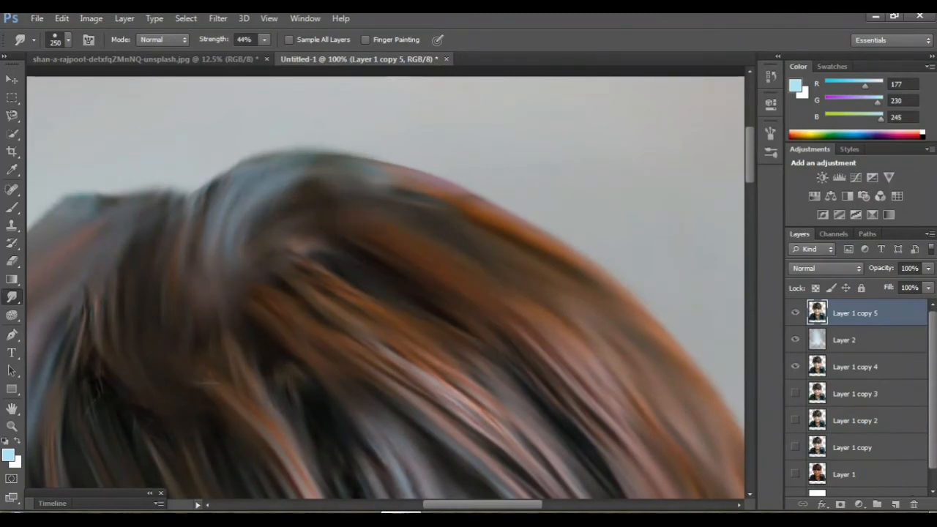
pyautogui.hotkey('ctrl', '-')
pyautogui.hotkey('ctrl', '-')
pyautogui.hotkey('ctrl', '-')
pyautogui.hotkey('ctrl', '-')
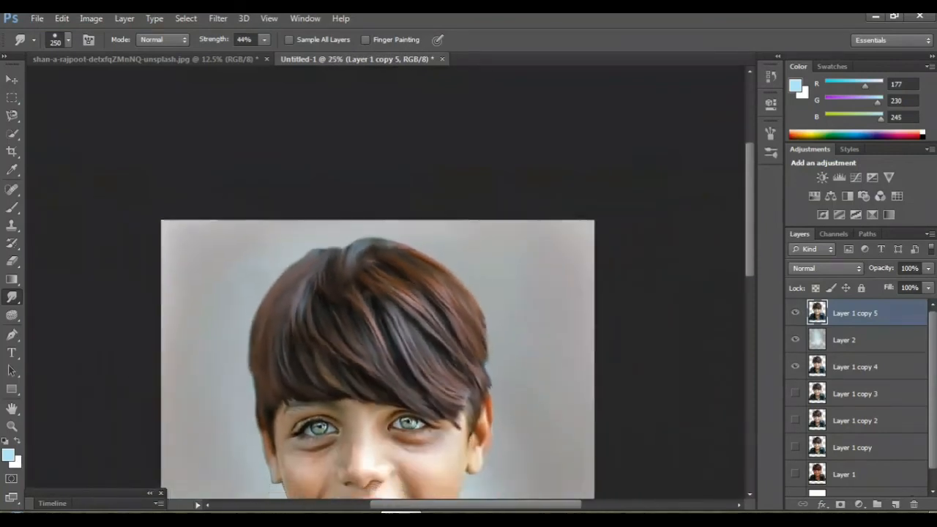
pyautogui.hotkey('ctrl', '-')
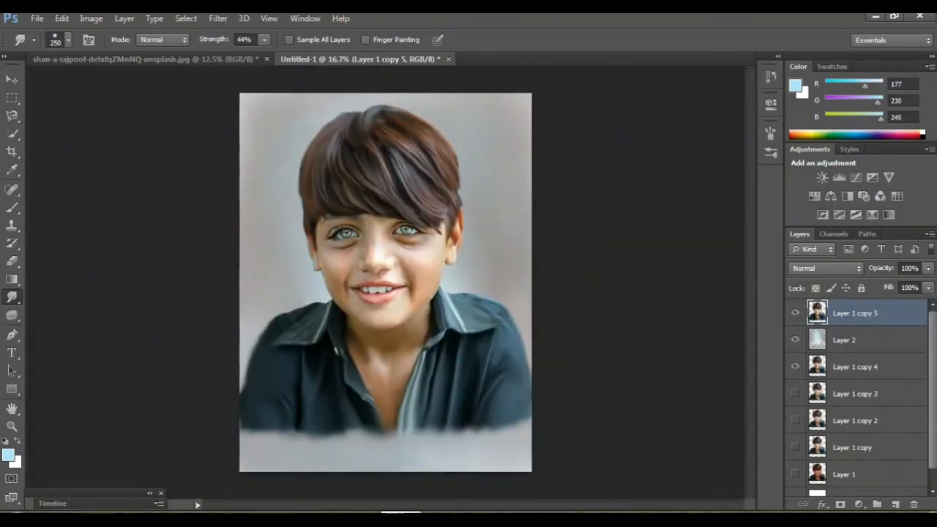
# Duplicate Layer 1 copy 5 and hide the original beneath the new copy
pyautogui.moveTo(855, 312); pyautogui.dragTo(856, 475)
pyautogui.hotkey('ctrl', 'j')
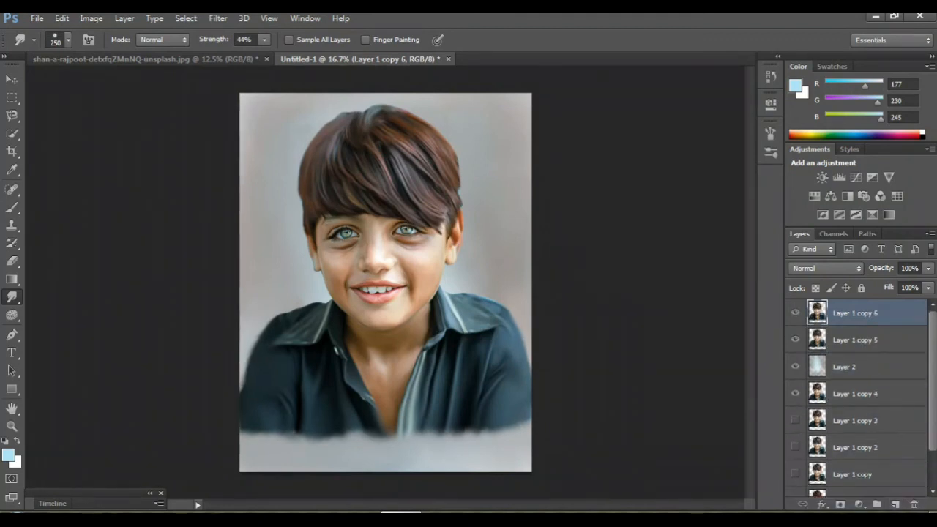
pyautogui.click(796, 340)
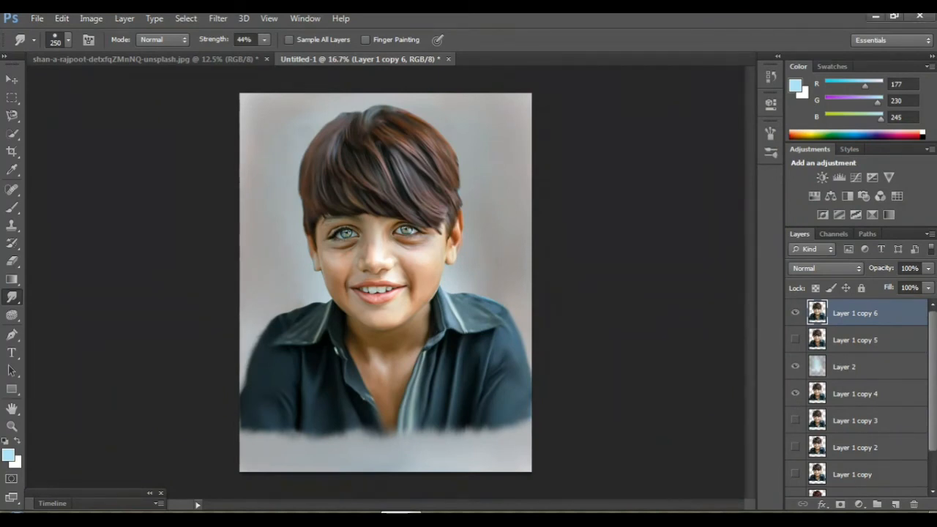
# Delete a rectangular strip of the right sleeve along the canvas edge from Layer 1 copy 6, and clear the selection
pyautogui.press('m')
pyautogui.moveTo(513, 304); pyautogui.dragTo(575, 449)
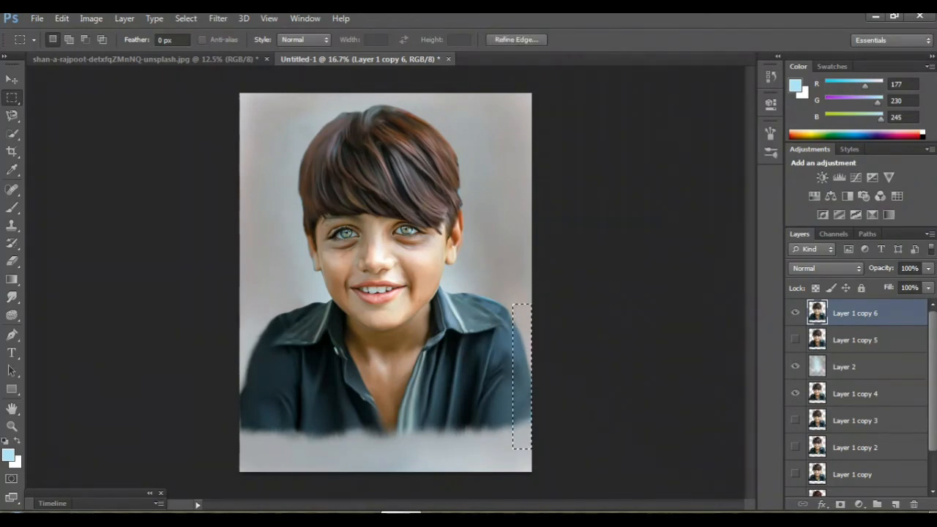
pyautogui.press('Delete')
pyautogui.hotkey('ctrl', 'd')
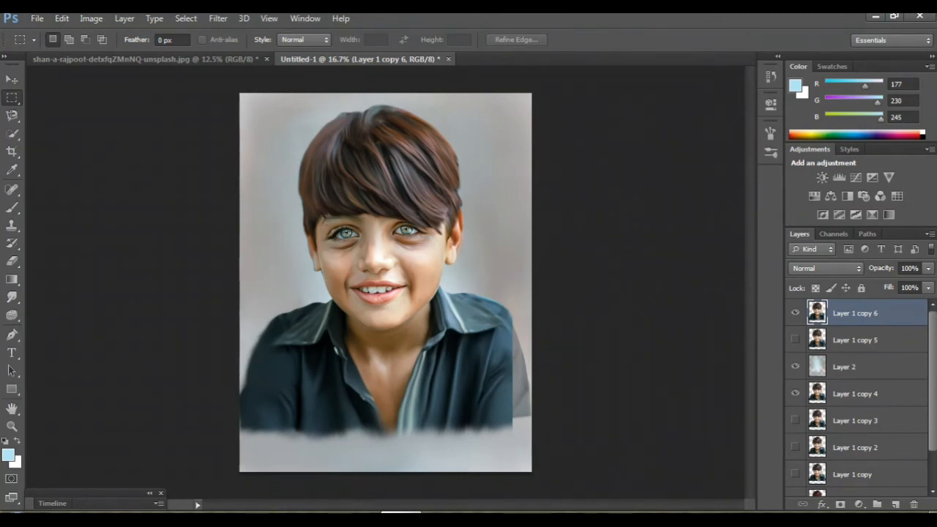
# Hide Layer 1 copy 4, delete a strip of the left sleeve along the canvas edge from Layer 1 copy 6, and clear the selection
pyautogui.click(796, 393)
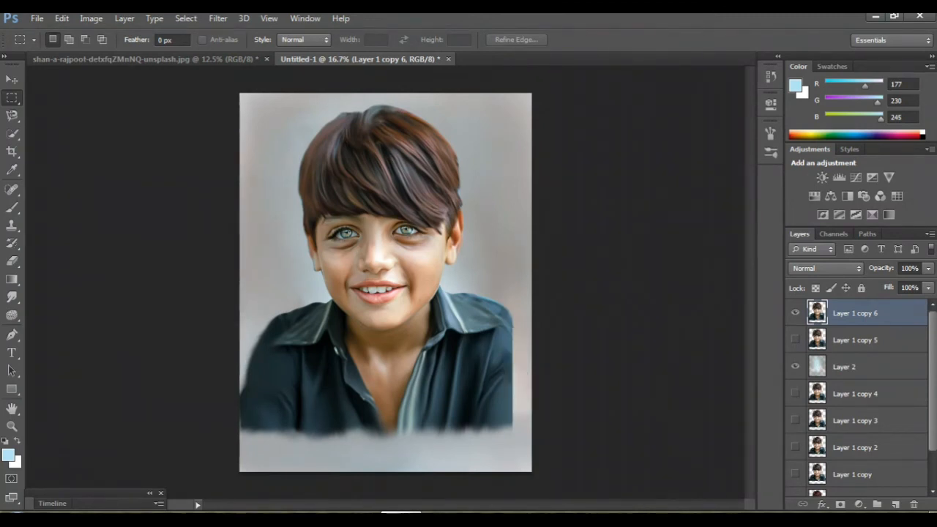
pyautogui.moveTo(234, 320); pyautogui.dragTo(261, 446)
pyautogui.press('Delete')
pyautogui.hotkey('ctrl', 'd')
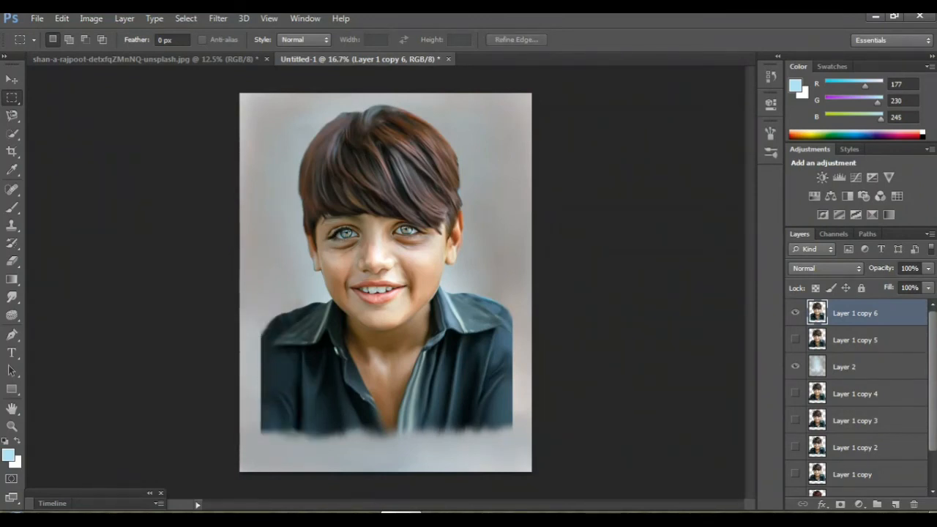
# Move the portrait on Layer 1 copy 6 straight down to Y 1864 px with Free Transform
pyautogui.hotkey('ctrl', 't')
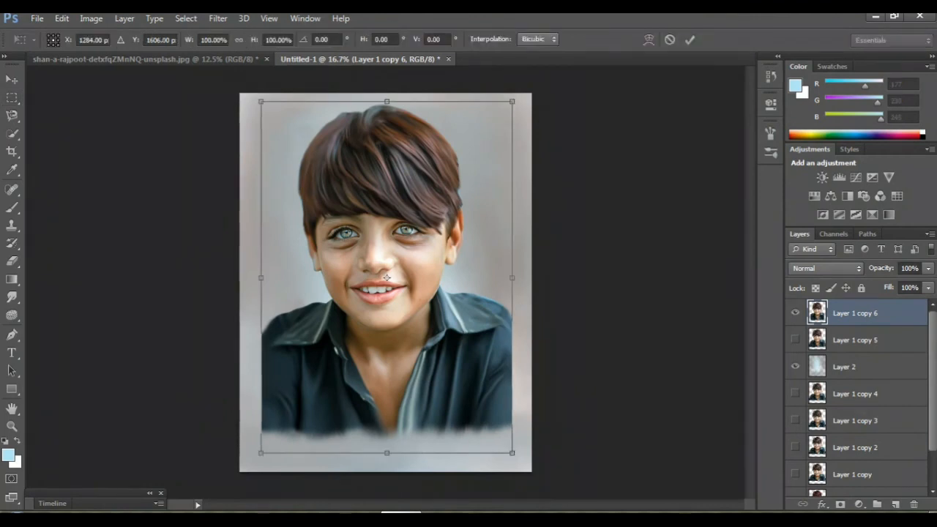
pyautogui.moveTo(447, 356); pyautogui.dragTo(447, 387)
pyautogui.press('Return')
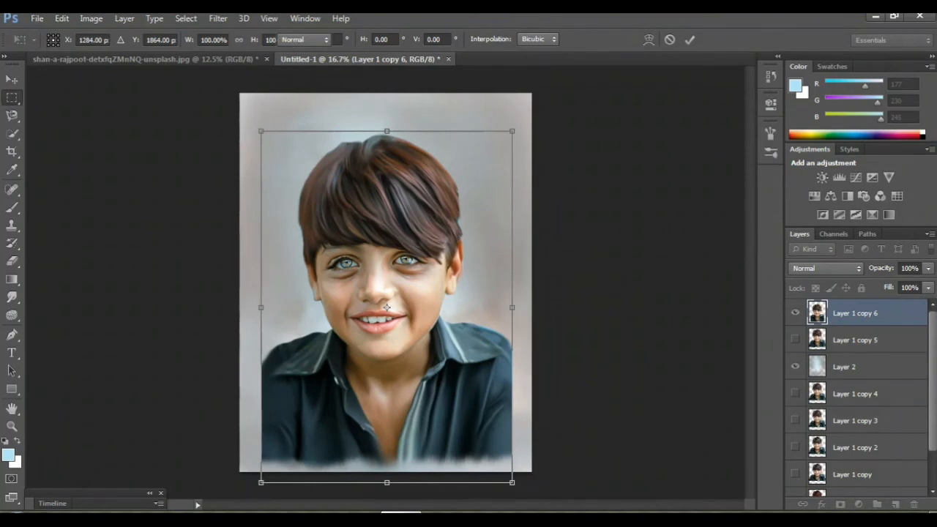
# Smudge the cut edge of the left sleeve and shoulder outward into the background with a 300 px Smudge brush at 44% strength
pyautogui.hotkey('ctrl', '+')
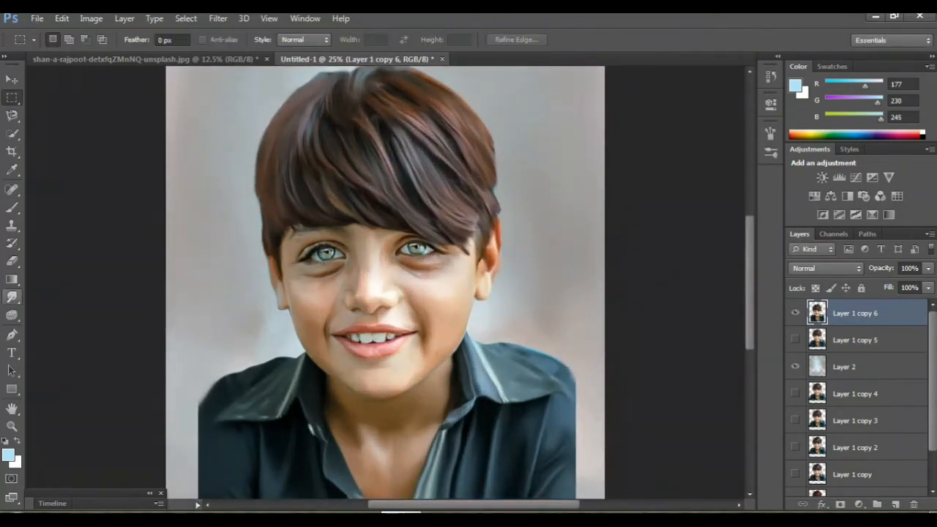
pyautogui.click(12, 297)
pyautogui.click(76, 321)
pyautogui.scroll(-3, 385, 283)
pyautogui.scroll(-3, 385, 278)
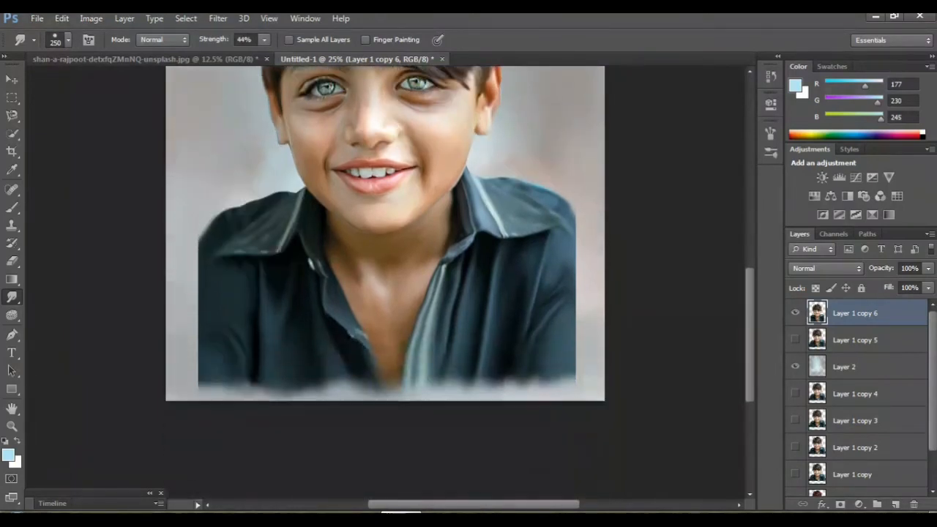
pyautogui.hotkey('ctrl', '+')
pyautogui.hotkey('ctrl', '+')
pyautogui.hscroll(-4, 385, 280)
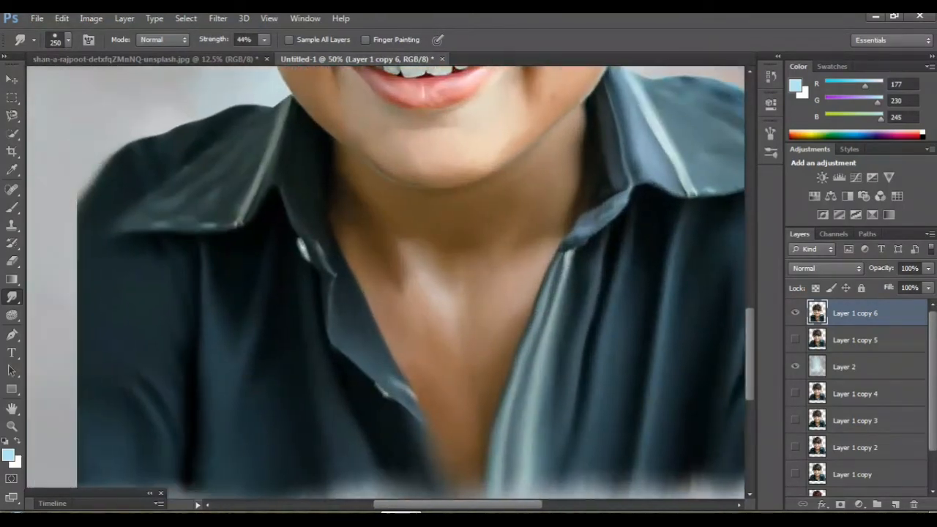
pyautogui.scroll(1, 386, 280)
pyautogui.scroll(1, 385, 280)
pyautogui.moveTo(156, 246); pyautogui.dragTo(126, 312)
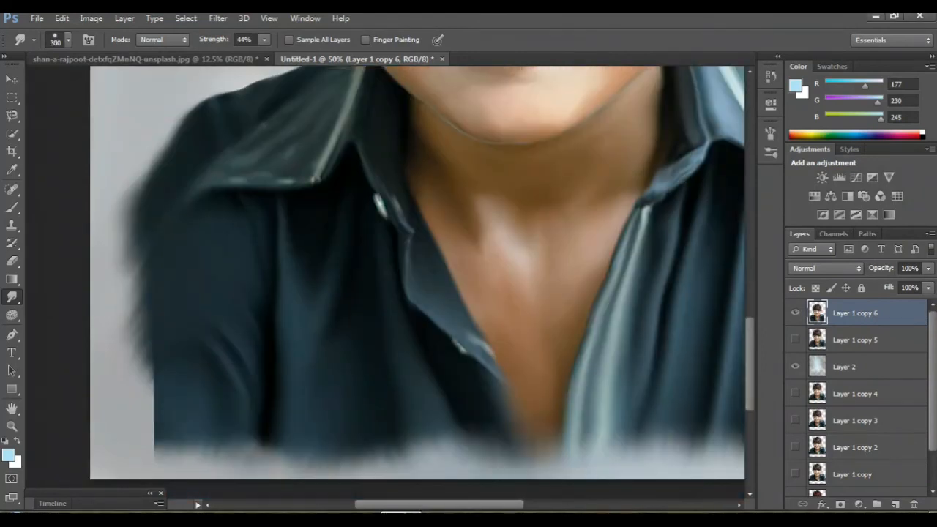
pyautogui.moveTo(163, 377)
pyautogui.mouseDown()
pyautogui.moveTo(129, 429)
pyautogui.moveTo(142, 455)
pyautogui.mouseUp()
pyautogui.moveTo(152, 341); pyautogui.dragTo(126, 399)
pyautogui.moveTo(150, 293); pyautogui.dragTo(128, 335)
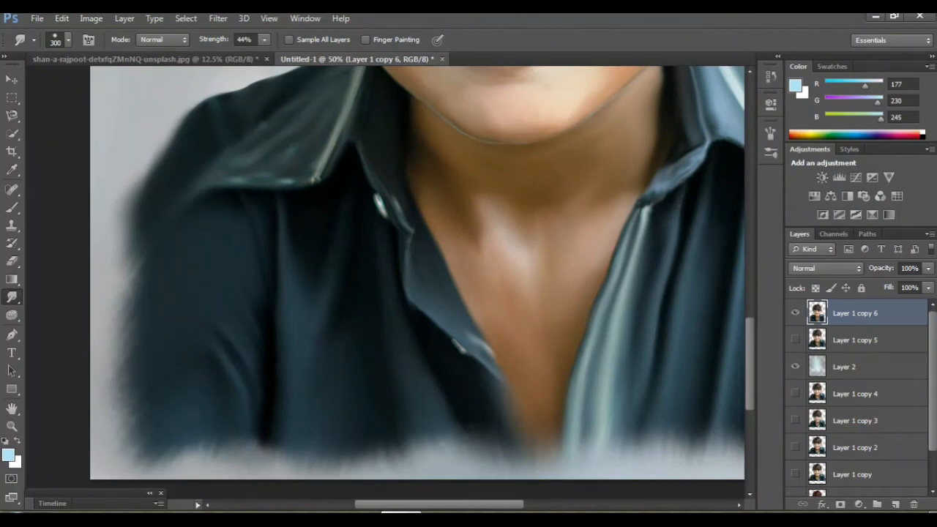
pyautogui.moveTo(157, 172); pyautogui.dragTo(126, 223)
# Smudge the straight cut edge of the right shoulder and sleeve outward to soften it against the background
pyautogui.moveTo(439, 504); pyautogui.dragTo(532, 504)
pyautogui.moveTo(750, 364); pyautogui.dragTo(750, 338)
pyautogui.moveTo(516, 249)
pyautogui.mouseDown()
pyautogui.moveTo(532, 264)
pyautogui.moveTo(545, 305)
pyautogui.mouseUp()
pyautogui.scroll(-2, 544, 304)
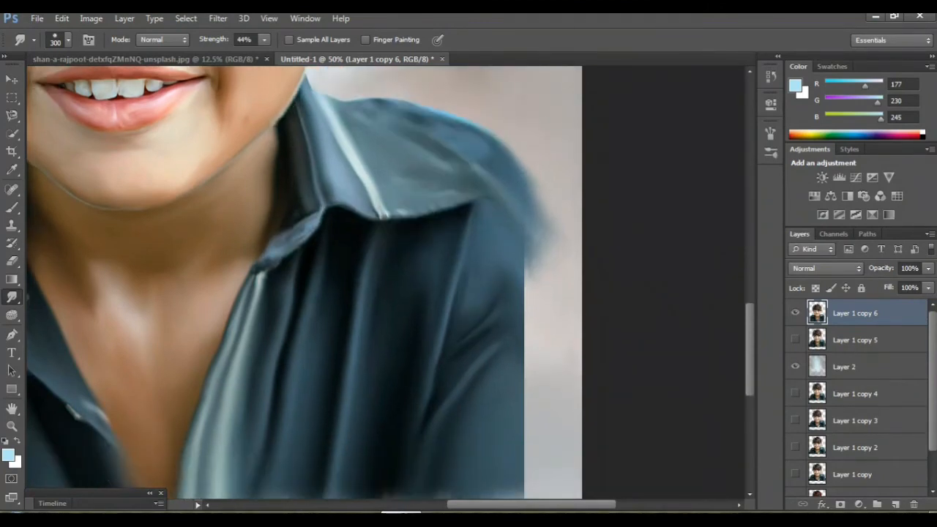
pyautogui.moveTo(521, 240); pyautogui.dragTo(539, 266)
pyautogui.scroll(-2, 304, 283)
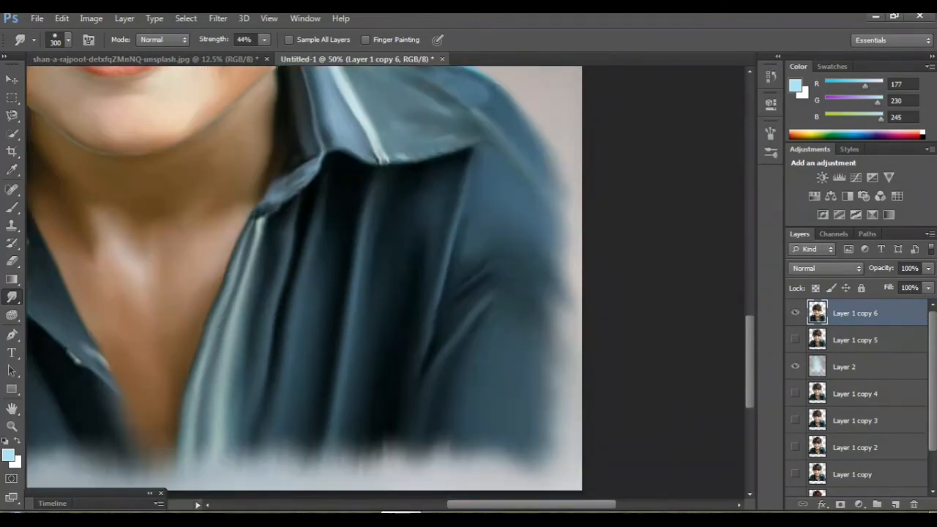
pyautogui.scroll(-3, 304, 279)
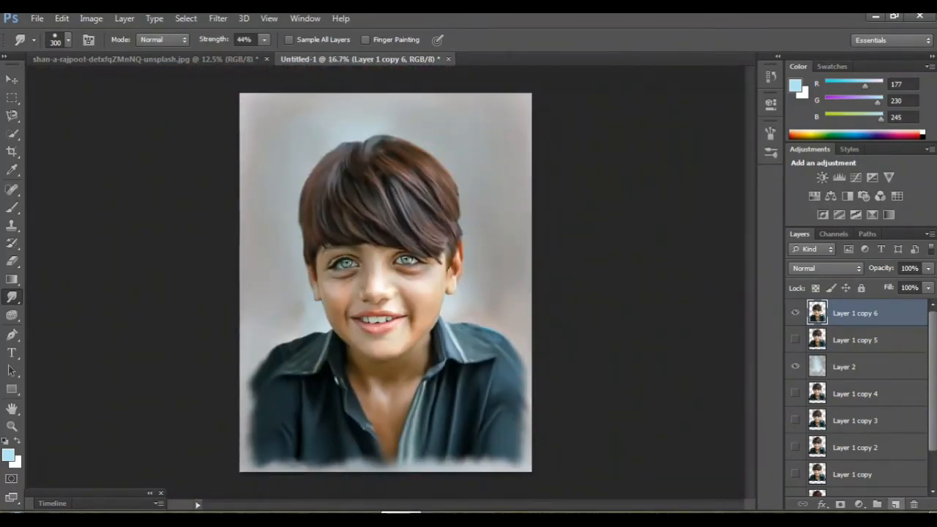
# Create a layer on top, choose a soft round brush at 40% opacity, and sample the pale blue-grey background beside the hair
pyautogui.click(894, 505)
pyautogui.press('b')
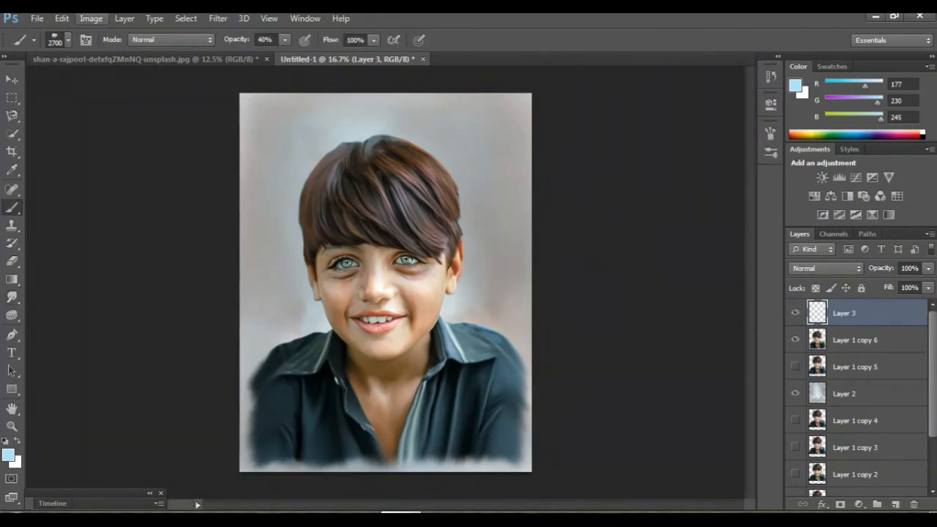
pyautogui.click(68, 39)
pyautogui.moveTo(154, 204); pyautogui.dragTo(154, 152)
pyautogui.click(115, 146)
pyautogui.press('Return')
pyautogui.keyDown('alt'); pyautogui.click(350, 132); pyautogui.keyUp('alt')
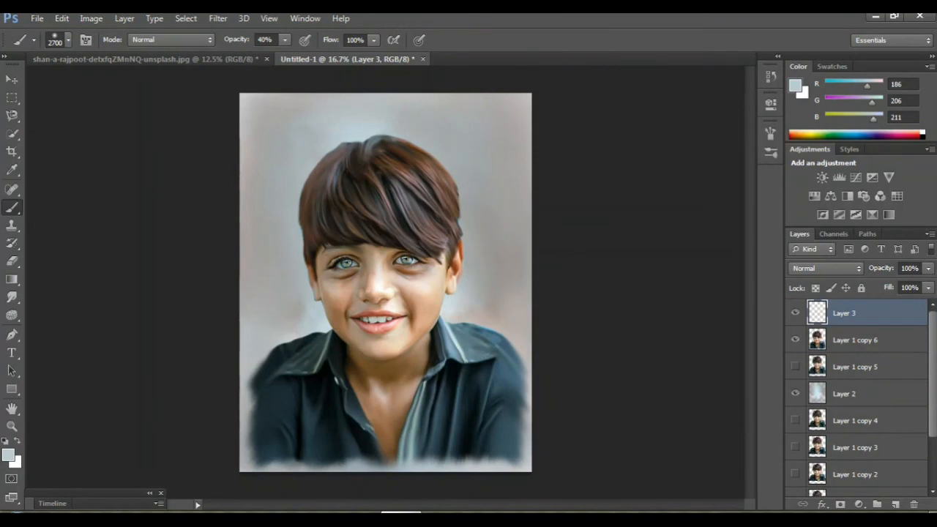
# Try to paint the sampled colour on Layer 3 with the 2700 px brush
pyautogui.hotkey('ctrl', '-')
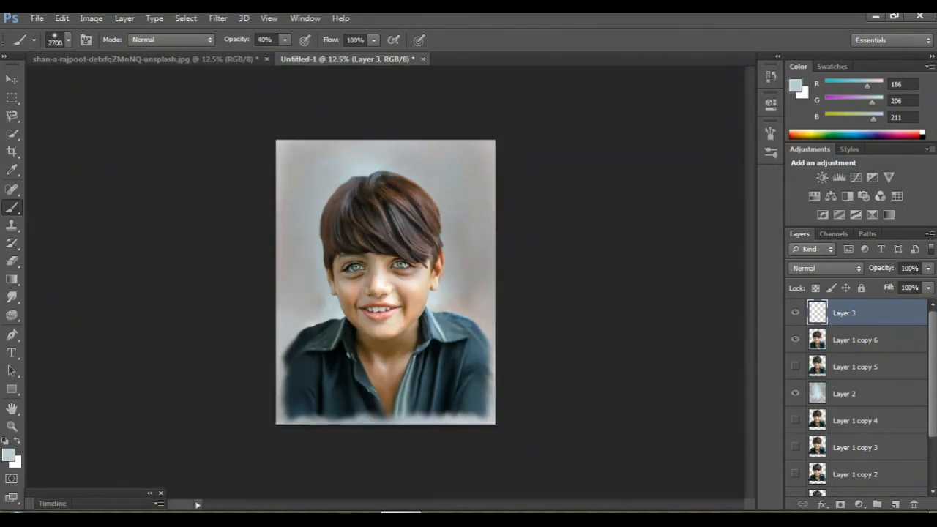
pyautogui.press('Return')
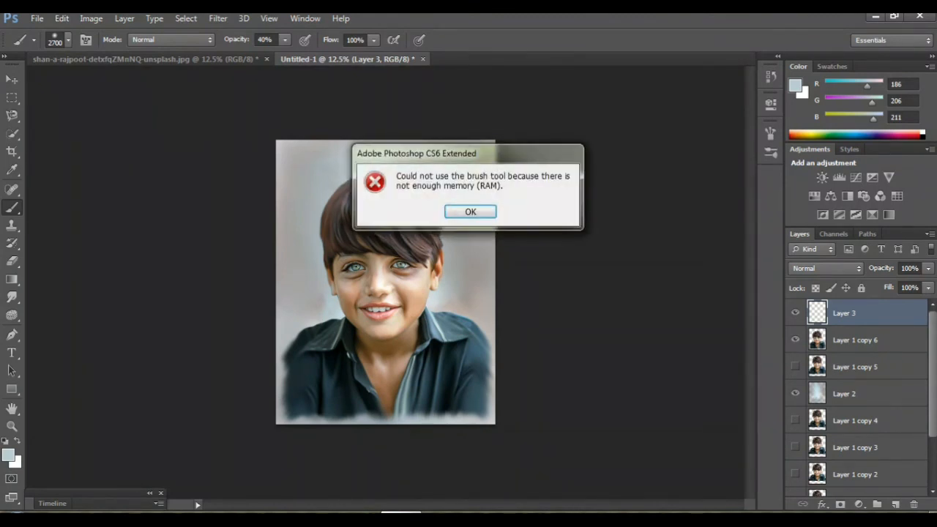
pyautogui.press('Return')
# Dab a pale haze over the outer edges of both sleeves on Layer 3 with a 1400 px soft brush
pyautogui.hotkey('ctrl', '+')
pyautogui.hotkey('ctrl', '+')
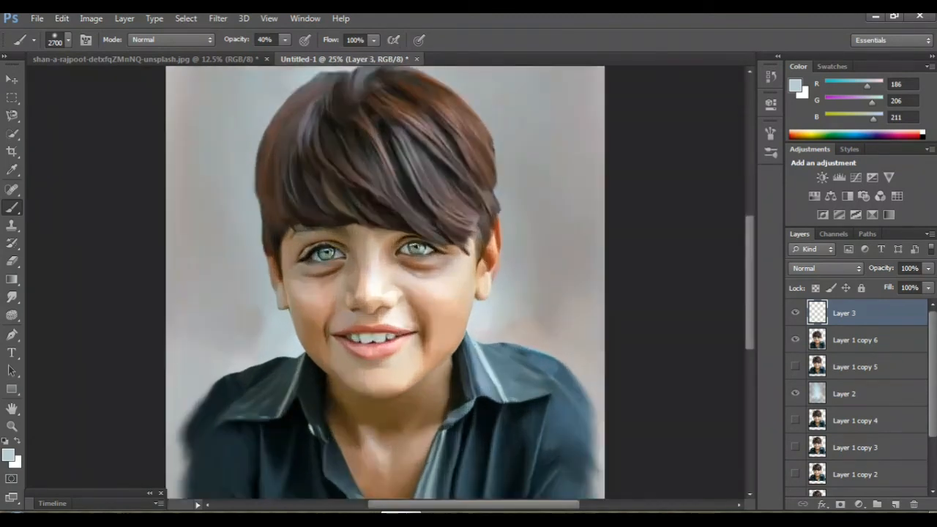
pyautogui.scroll(-5, 386, 284)
pyautogui.scroll(-2, 385, 283)
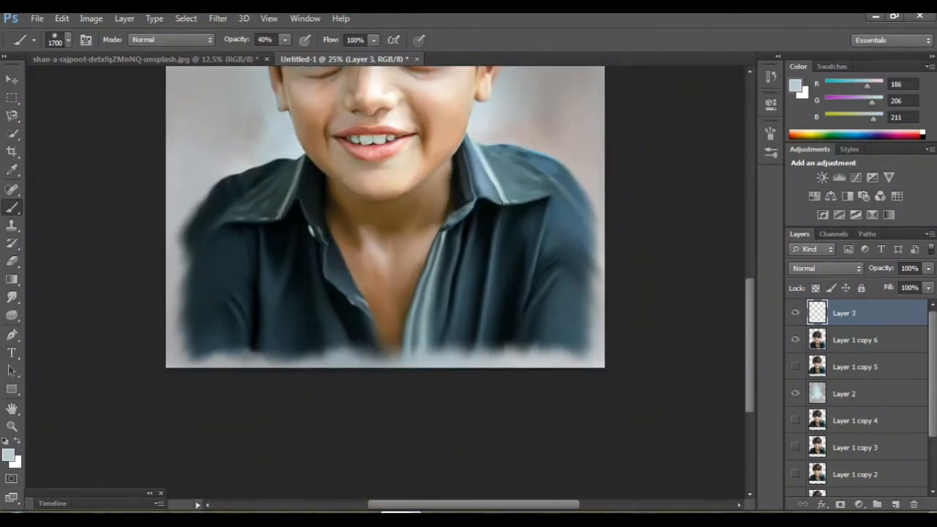
pyautogui.click(592, 307)
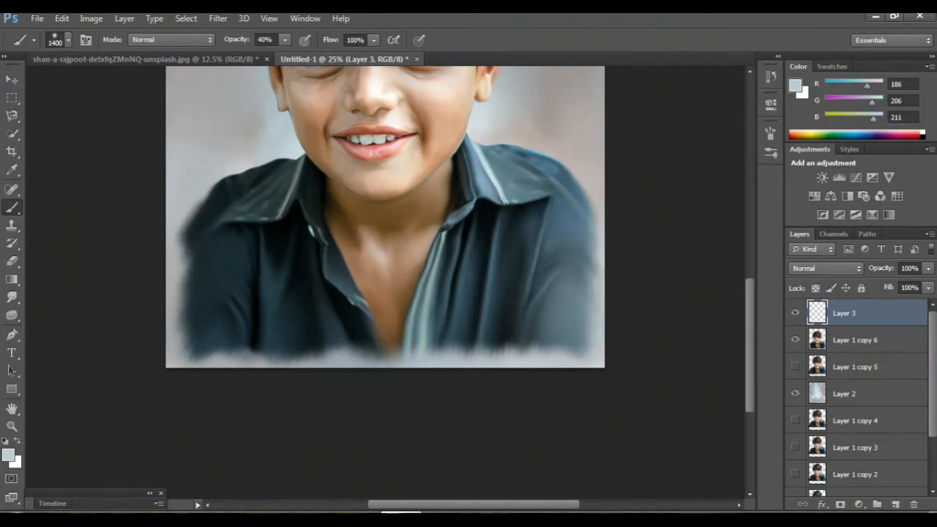
pyautogui.click(170, 316)
pyautogui.click(185, 239)
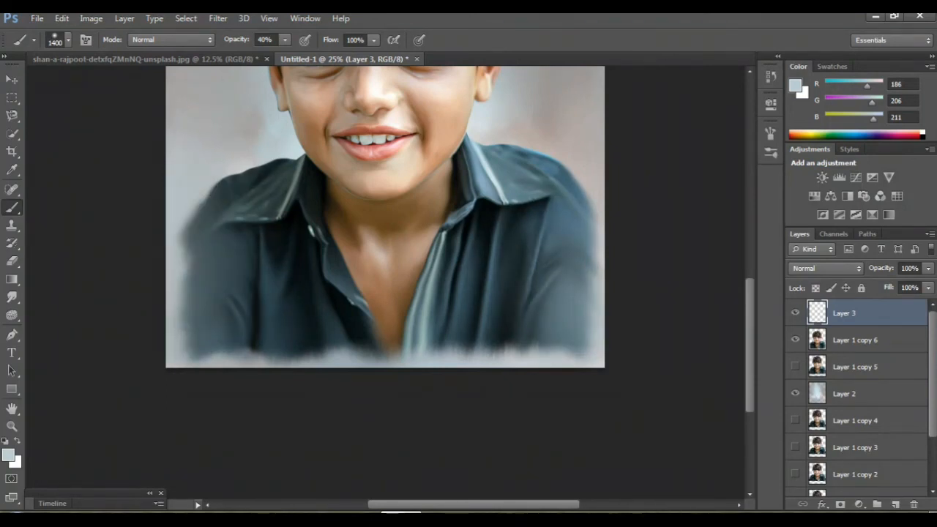
pyautogui.click(595, 211)
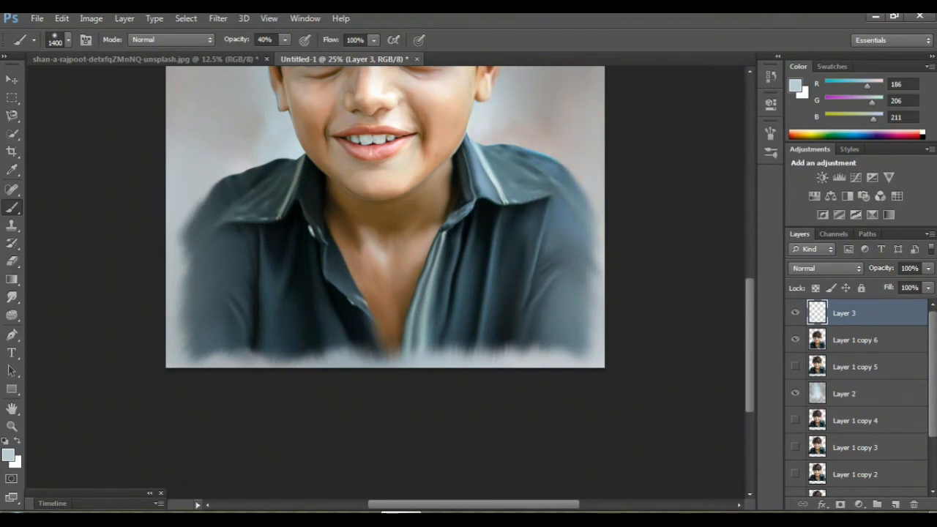
# Try two more haze dabs along the shirt's lower edge, and undo them
pyautogui.click(443, 359)
pyautogui.click(307, 352)
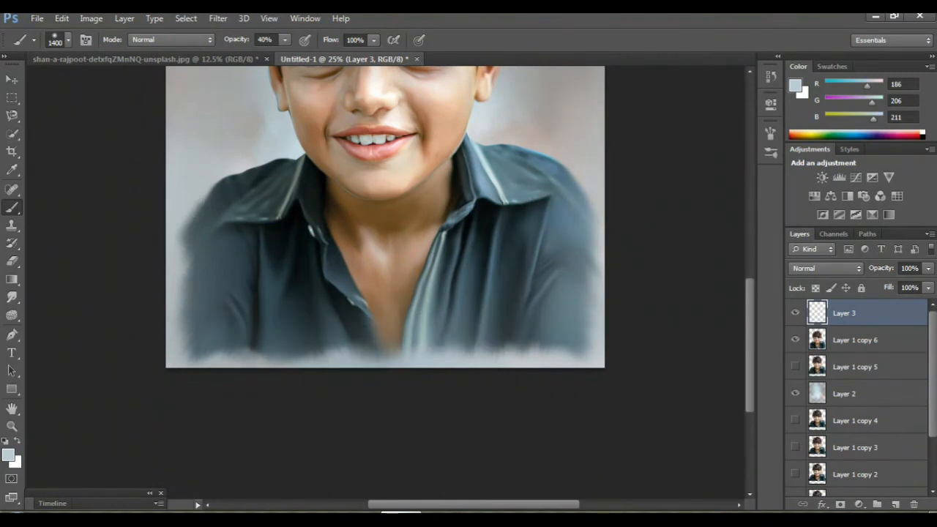
pyautogui.hotkey('ctrl', '-')
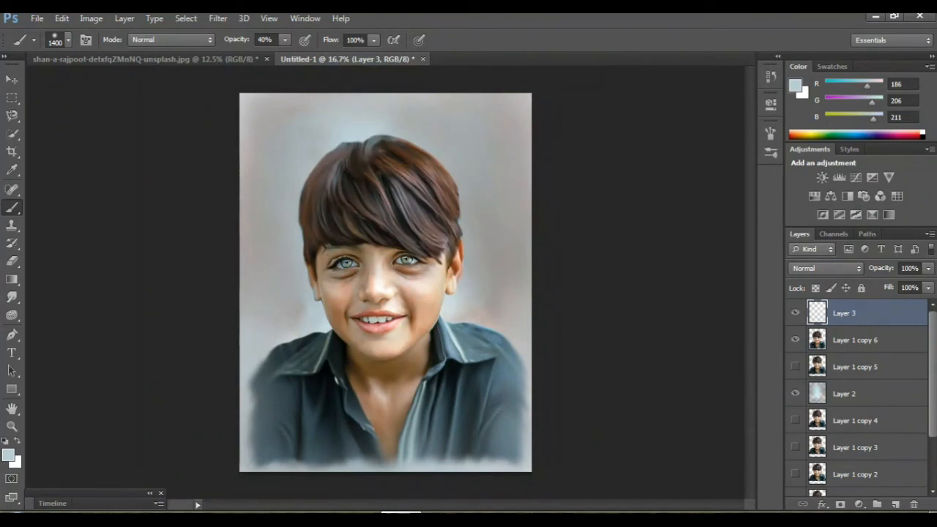
pyautogui.hotkey('ctrl', 'alt', 'z')
pyautogui.hotkey('ctrl', 'alt', 'z')
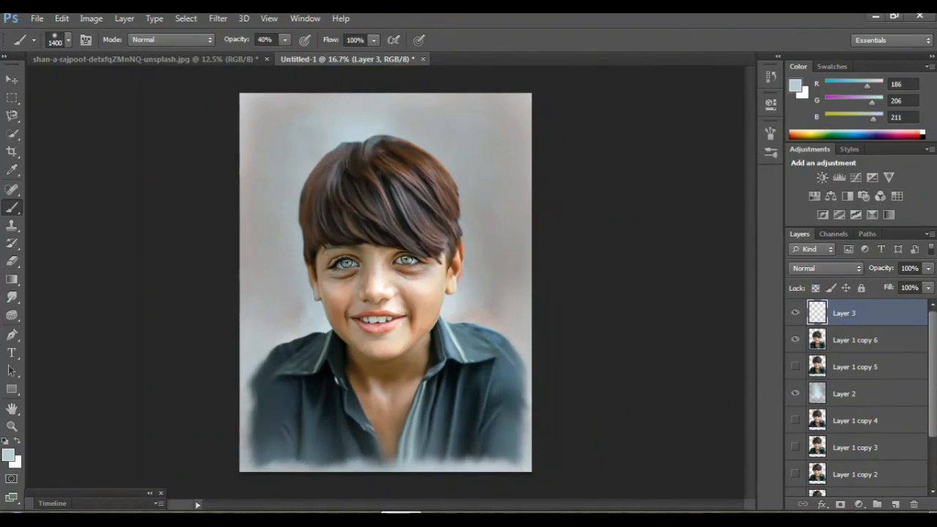
# Switch to the Pencil tool and set the foreground colour to black (000000)
pyautogui.rightClick(12, 207)
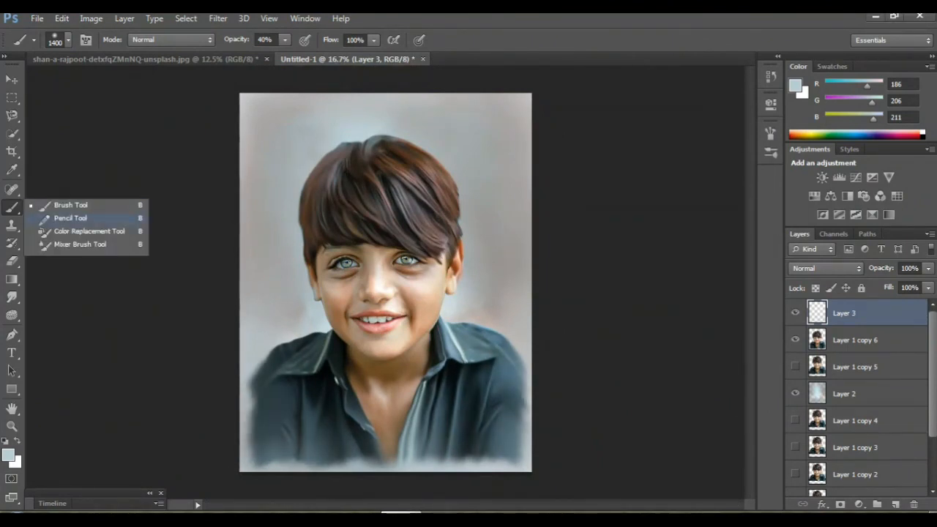
pyautogui.click(70, 218)
pyautogui.press('alt')
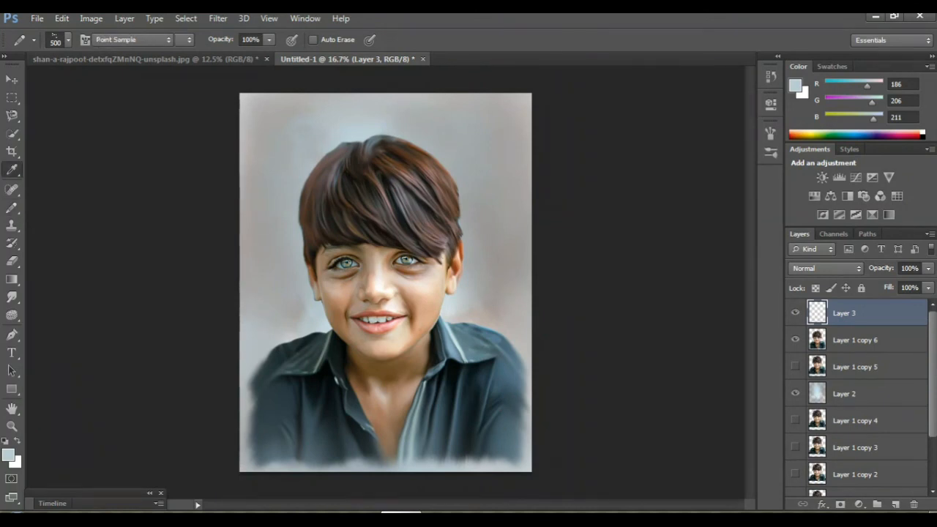
pyautogui.click(8, 456)
pyautogui.moveTo(579, 264); pyautogui.dragTo(534, 305)
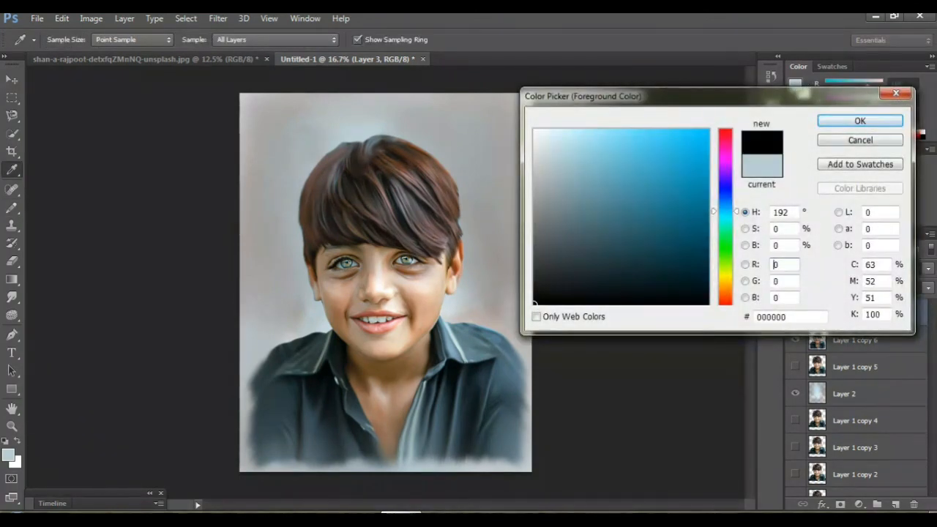
pyautogui.click(861, 121)
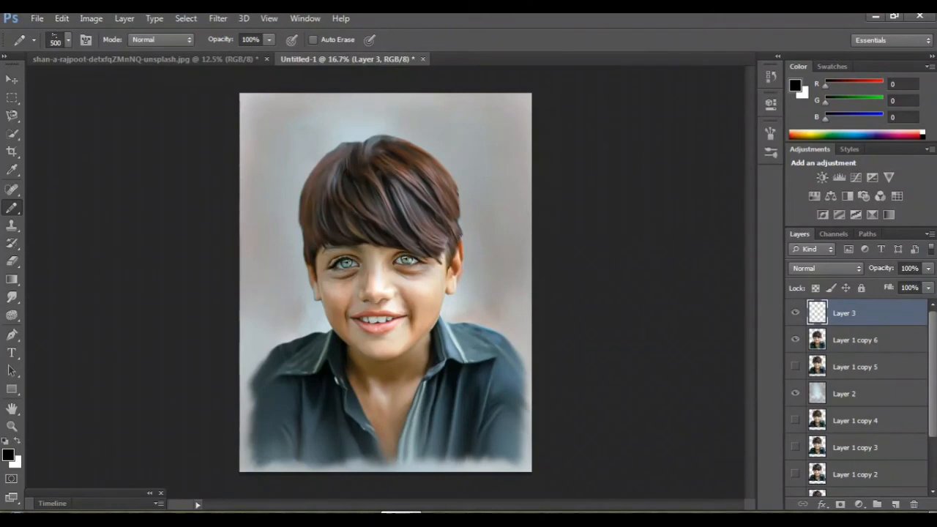
# Hand-write the artist's signature in black on Layer 3 near the picture's lower-left corner
pyautogui.press('Tab')
pyautogui.hotkey('ctrl', '+')
pyautogui.hotkey('ctrl', '+')
pyautogui.hotkey('ctrl', '+')
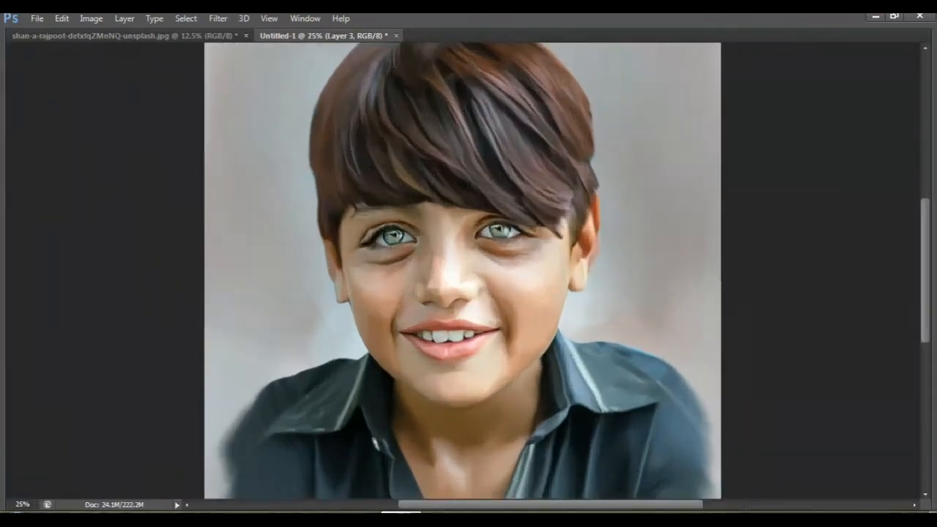
pyautogui.scroll(-10, 462, 271)
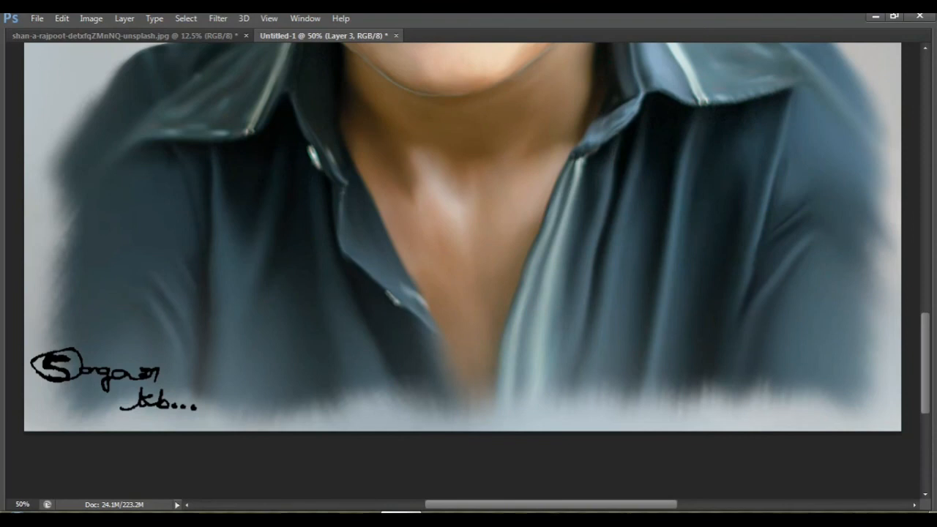
# Examine the face and hair up close, and review the whole signed portrait
pyautogui.scroll(10, 463, 271)
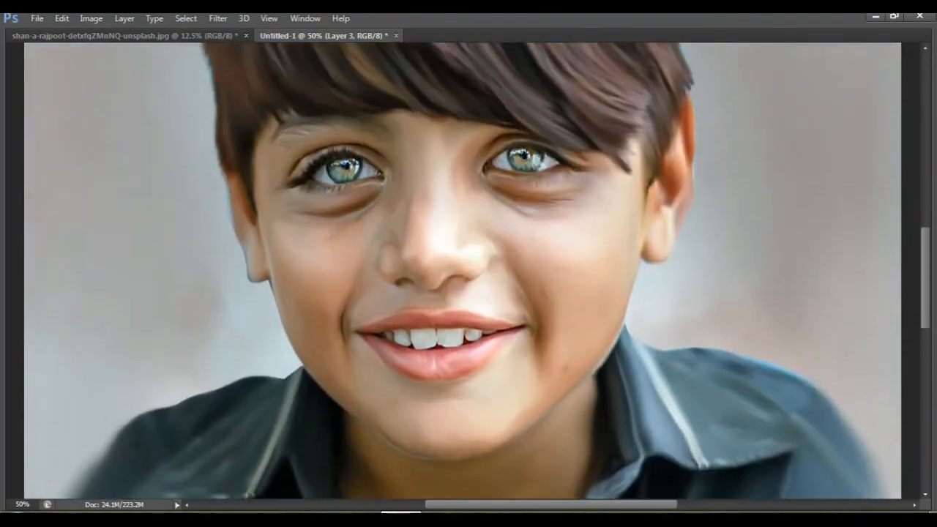
pyautogui.scroll(7, 462, 271)
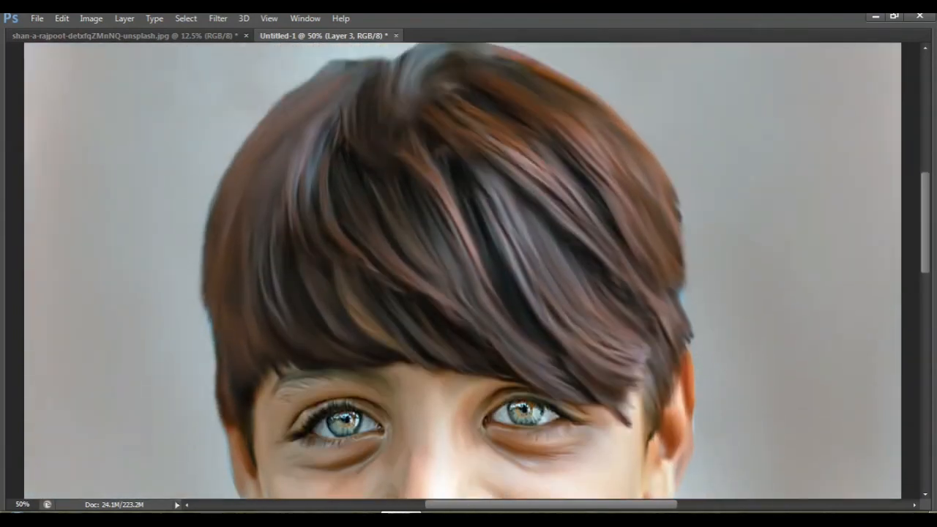
pyautogui.hotkey('ctrl', '-')
pyautogui.scroll(-3, 463, 271)
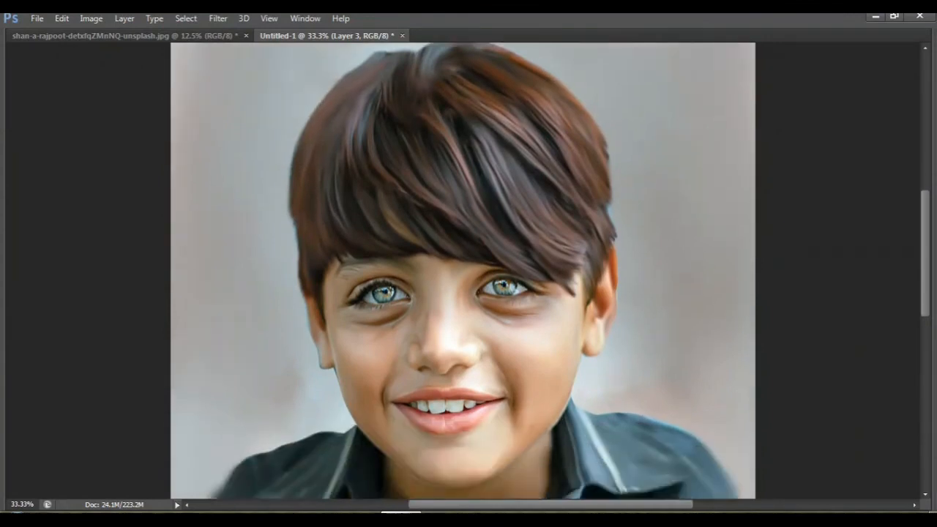
pyautogui.hotkey('ctrl', '-')
pyautogui.hotkey('ctrl', '-')
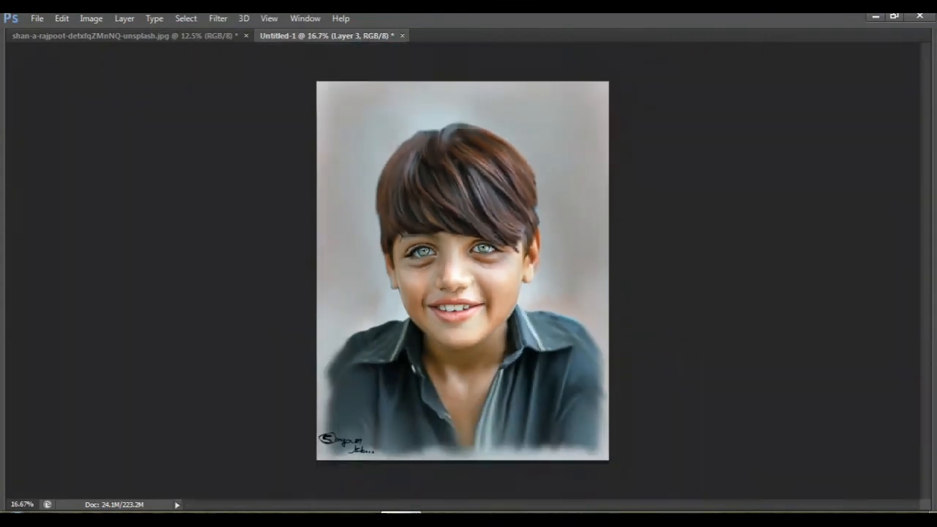